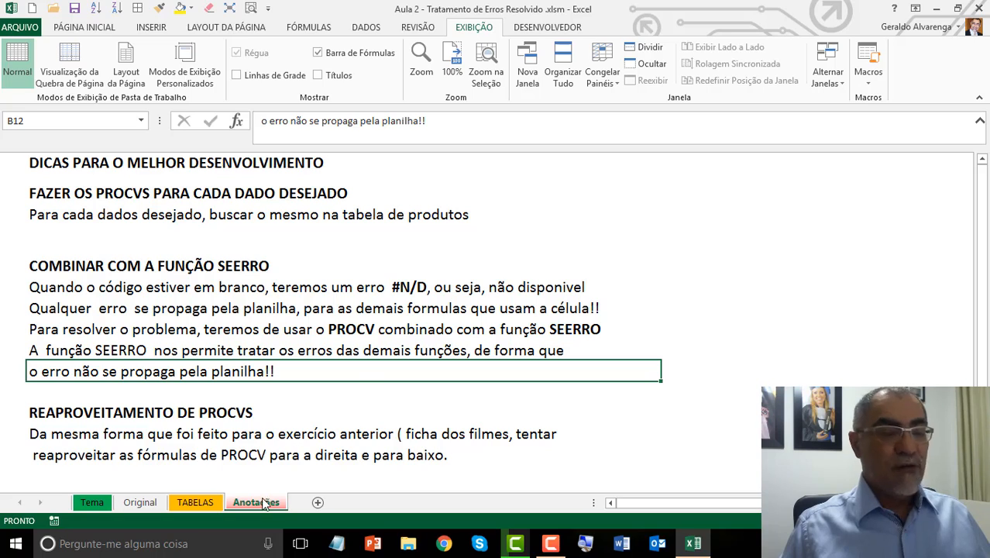
Zoom in on the SEERRO tips in the Anotações sheet and examine the note about the #N/D error
left_click(402, 291)
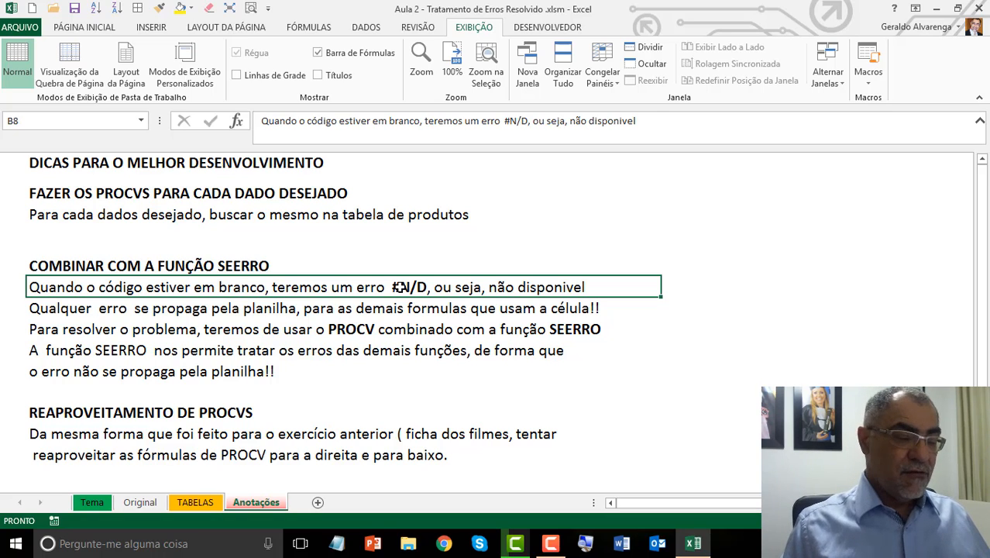
left_click(370, 312)
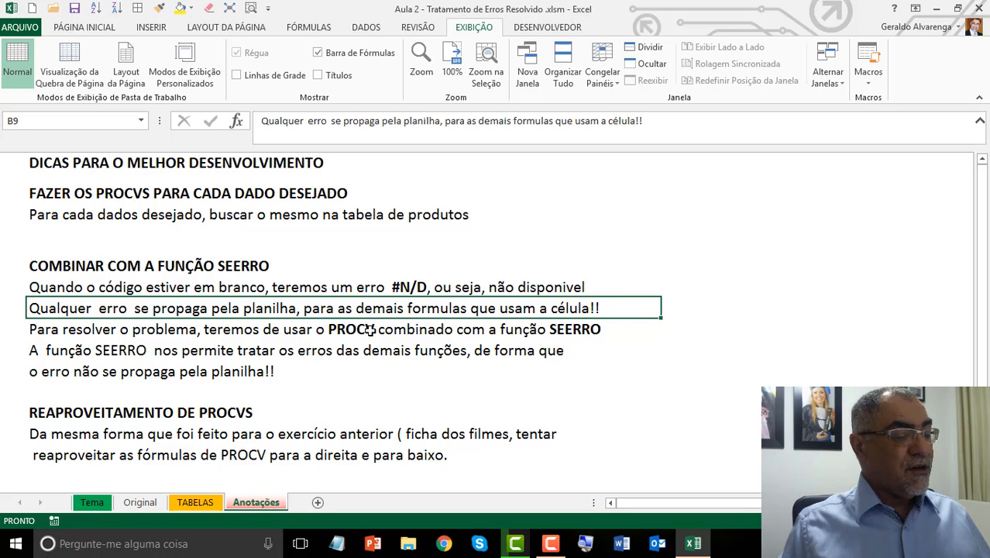
left_click_drag(232, 273, 364, 375)
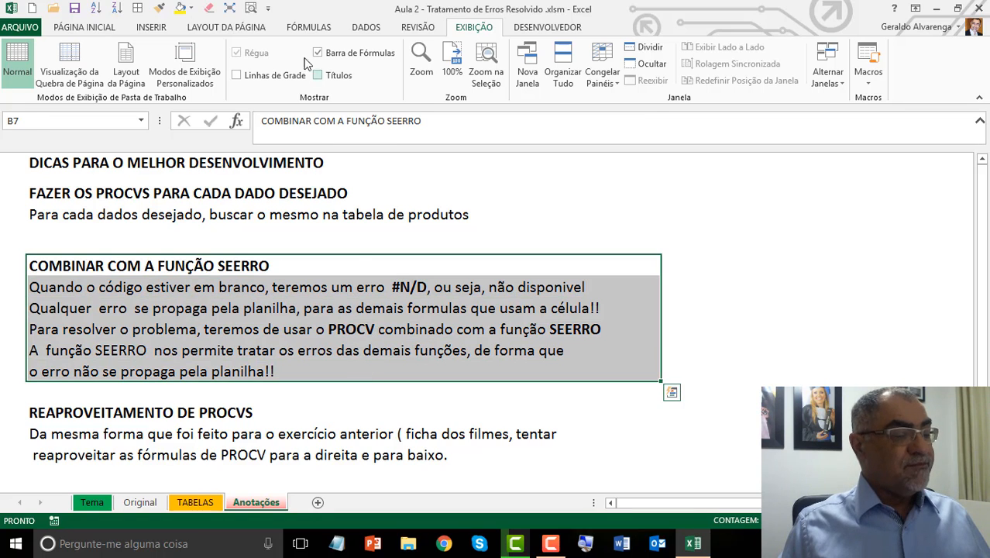
left_click(251, 8)
left_click(200, 357)
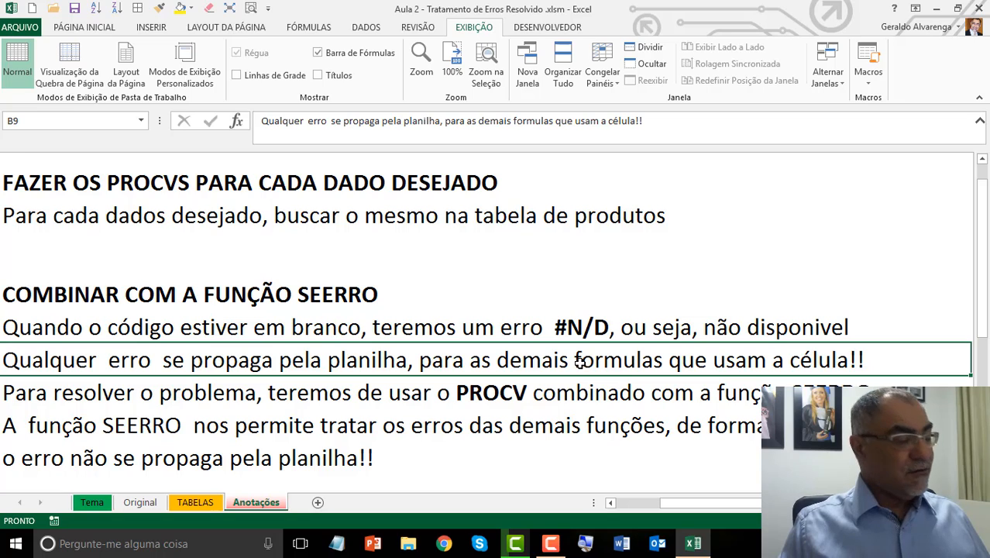
double_click(569, 327)
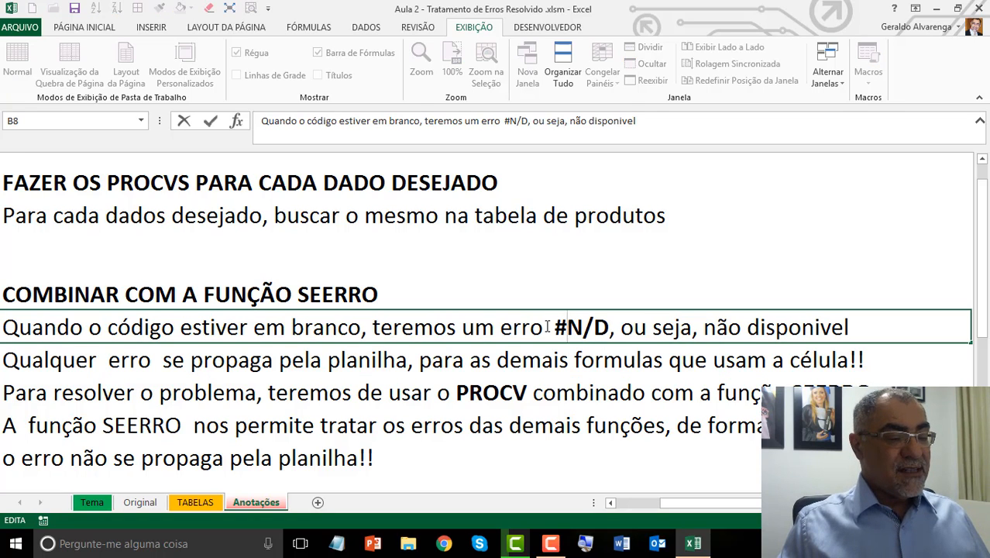
left_click_drag(547, 327, 624, 324)
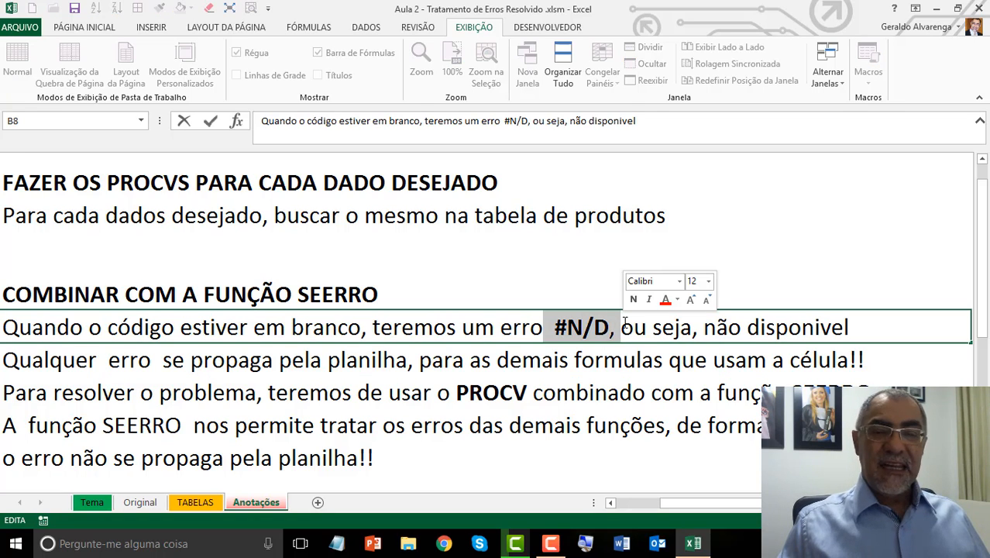
key("Return")
left_click(623, 325)
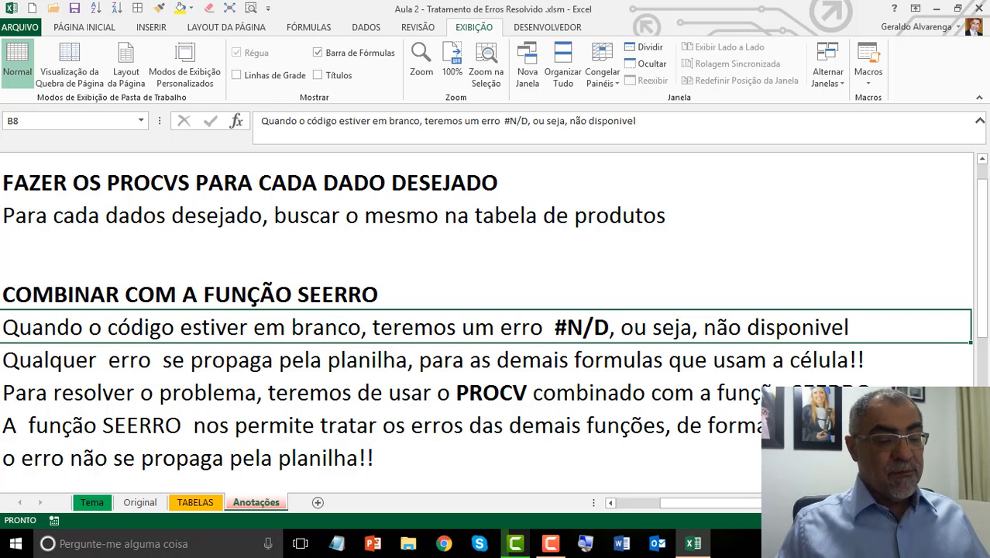
Zoom out slightly and read the tips on combining PROCV with SEERRO and on looking up each desired field
left_click(855, 520)
left_click(855, 520)
left_click(856, 519)
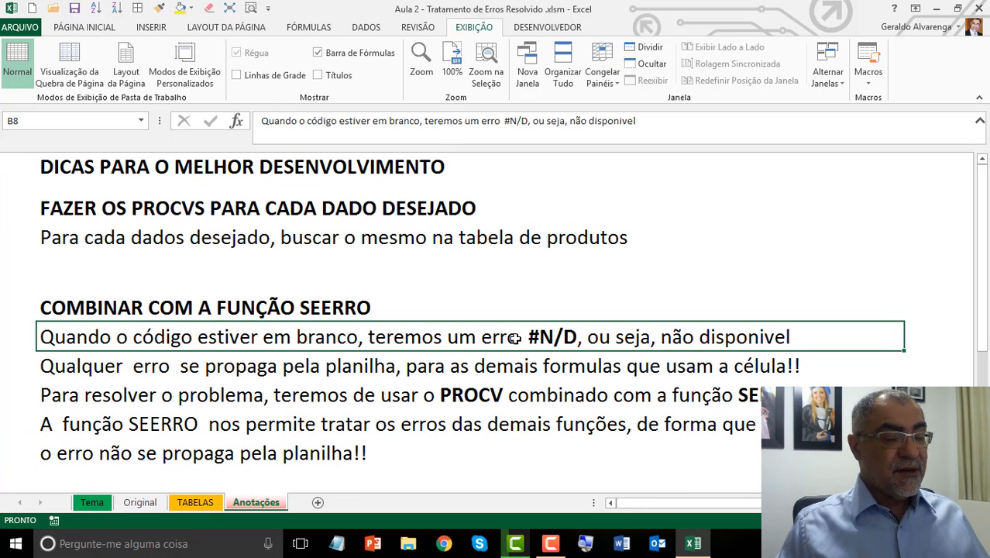
left_click(521, 397)
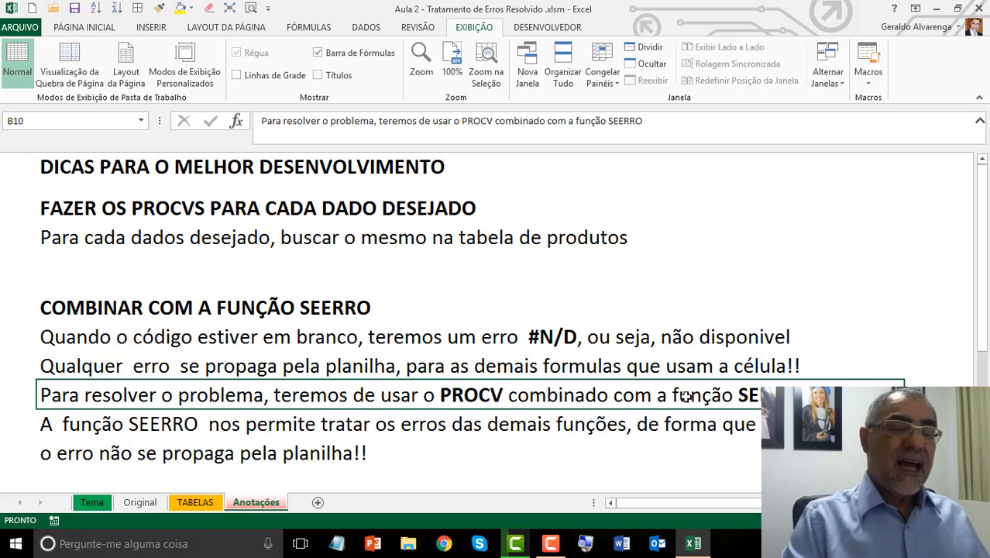
left_click(259, 256)
left_click_drag(279, 213, 282, 237)
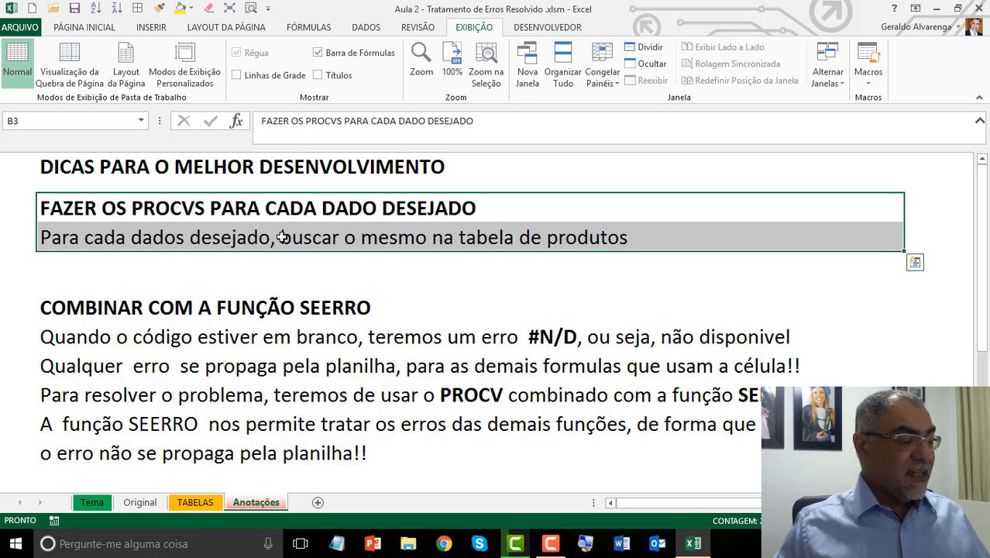
Check the range name assigned to the product table B4:E12 in the TABELAS sheet
left_click(196, 502)
left_click_drag(77, 240, 383, 422)
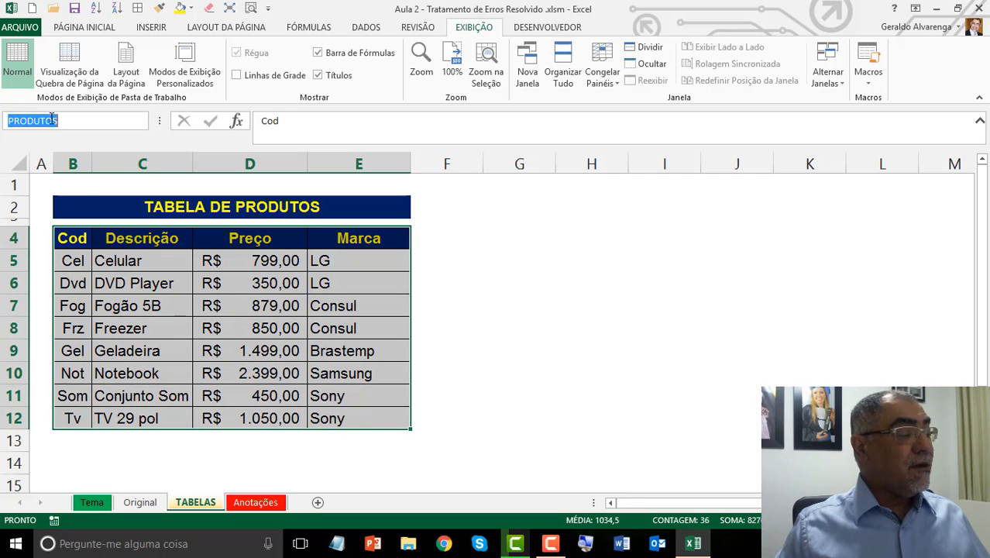
left_click(206, 320)
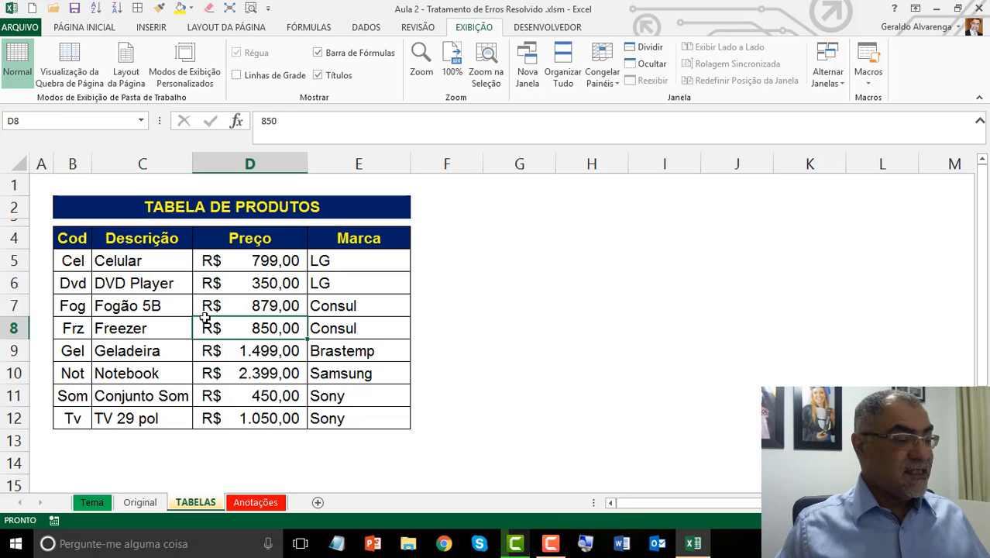
Zoom the Original sheet to the order form and examine its Cod, Qtd, Descrição, Marca and Preço fields
left_click(151, 500)
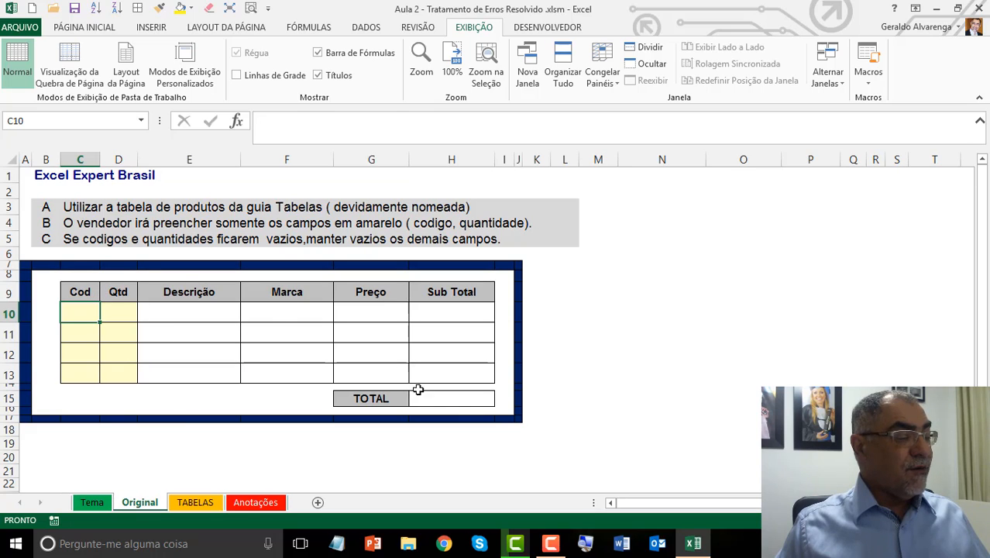
left_click_drag(538, 421, 13, 169)
left_click(251, 7)
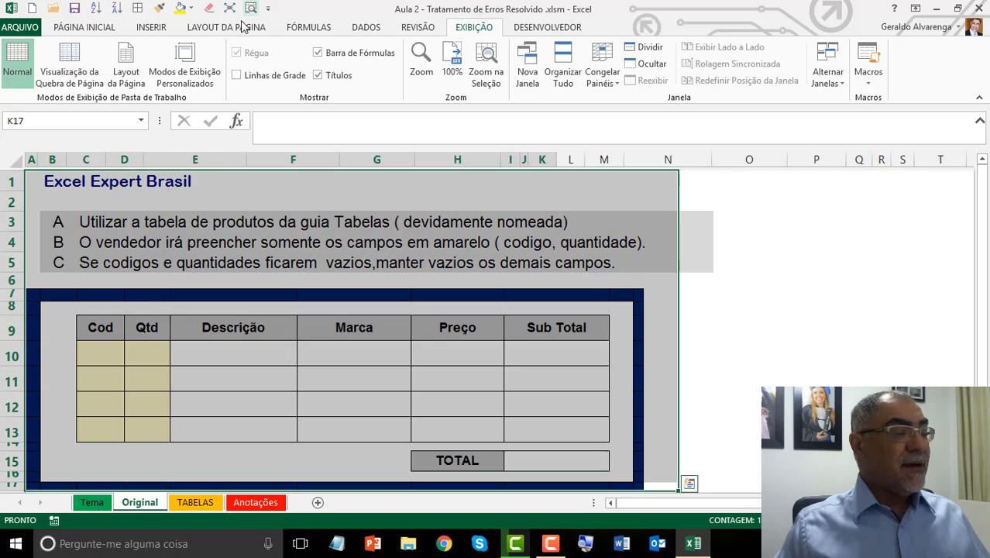
left_click(100, 353)
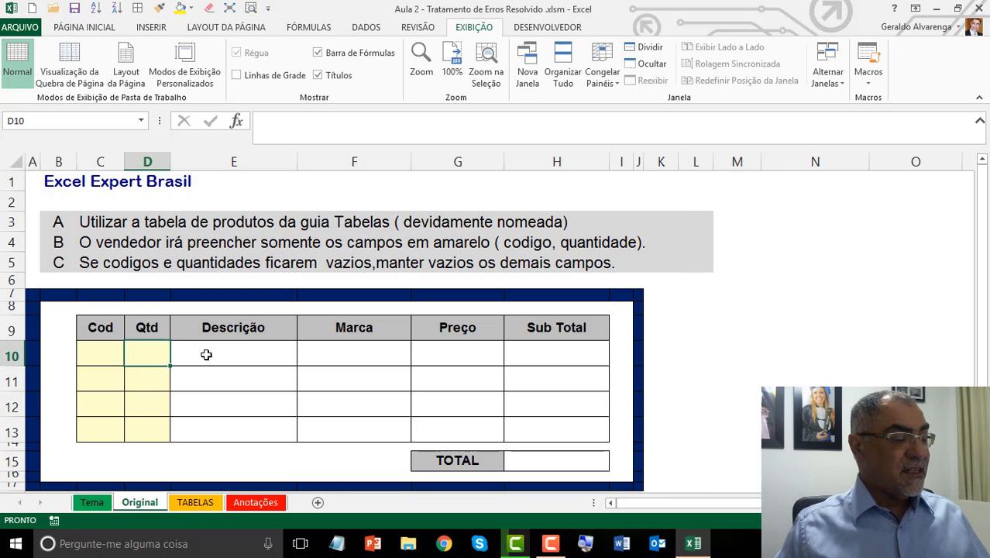
left_click_drag(207, 354, 414, 355)
left_click(253, 351)
left_click(372, 352)
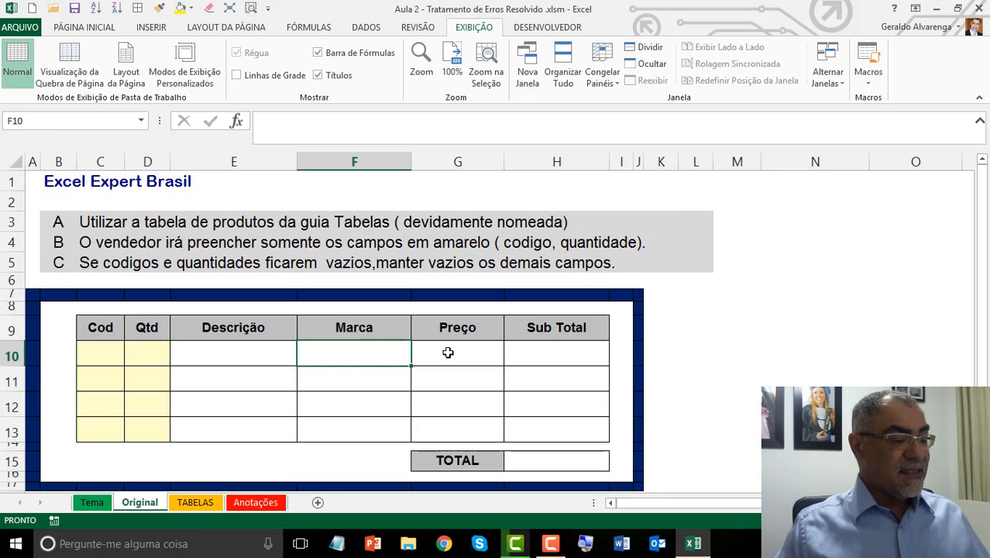
left_click(446, 350)
Examine the order of the Descrição, Preço and Marca columns in the TABELAS product table
left_click(195, 501)
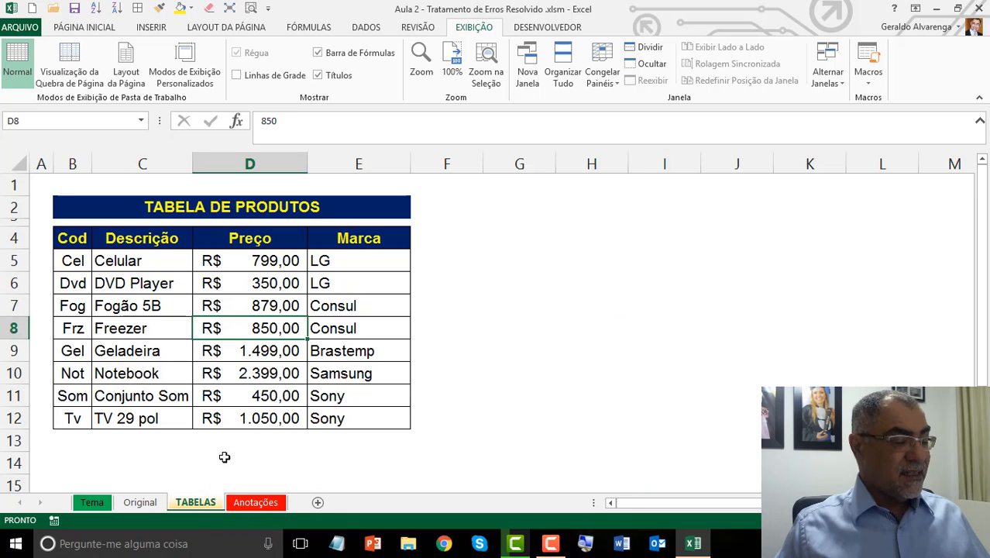
left_click(144, 238)
left_click(234, 236)
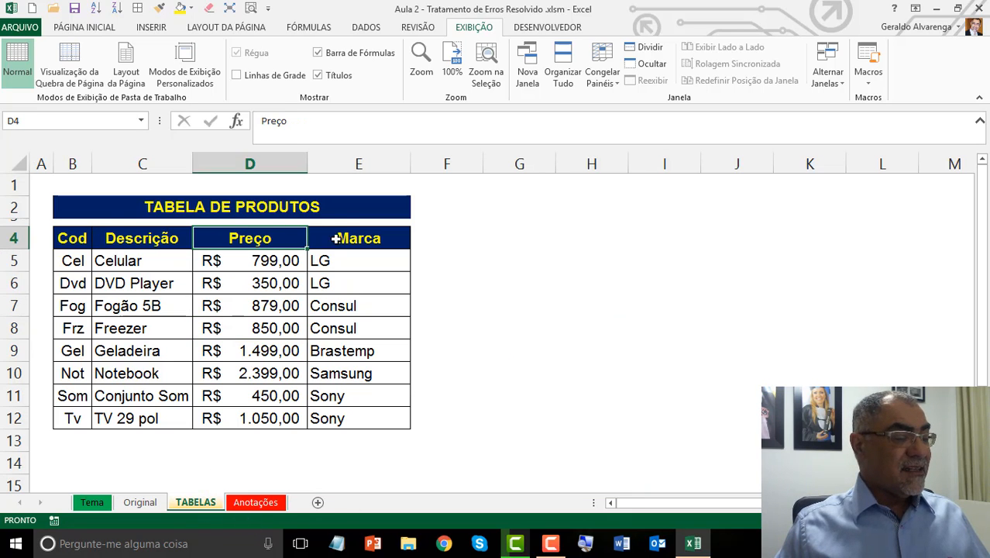
left_click(336, 241)
Number the product table's columns 1 to 4 in B14:E14 and centre the numbers
double_click(80, 466)
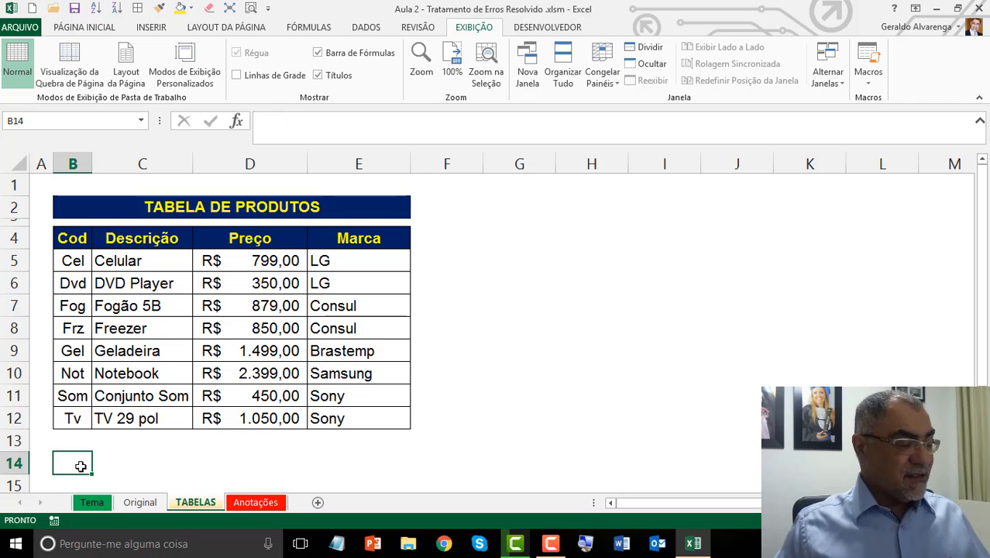
type("1")
key("Tab")
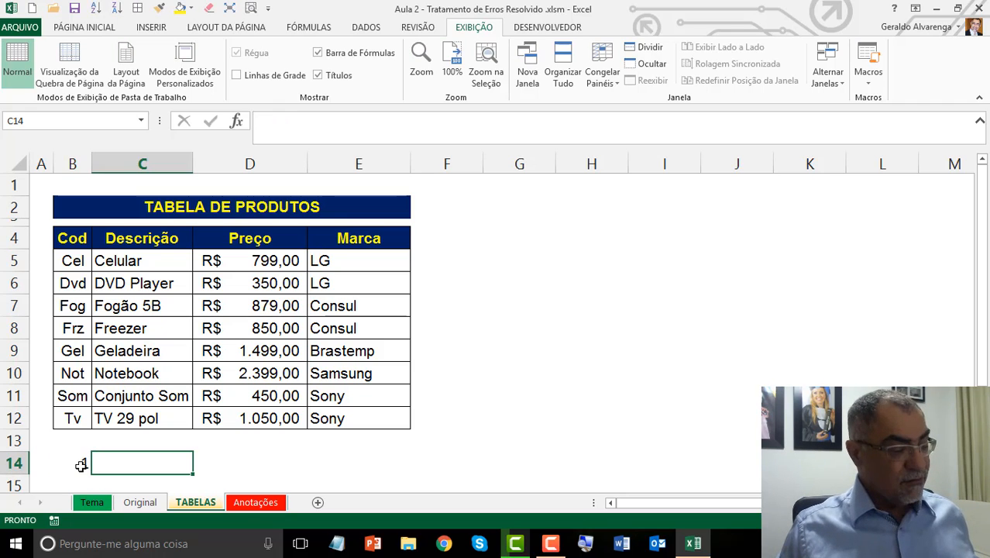
type("2")
key("Tab")
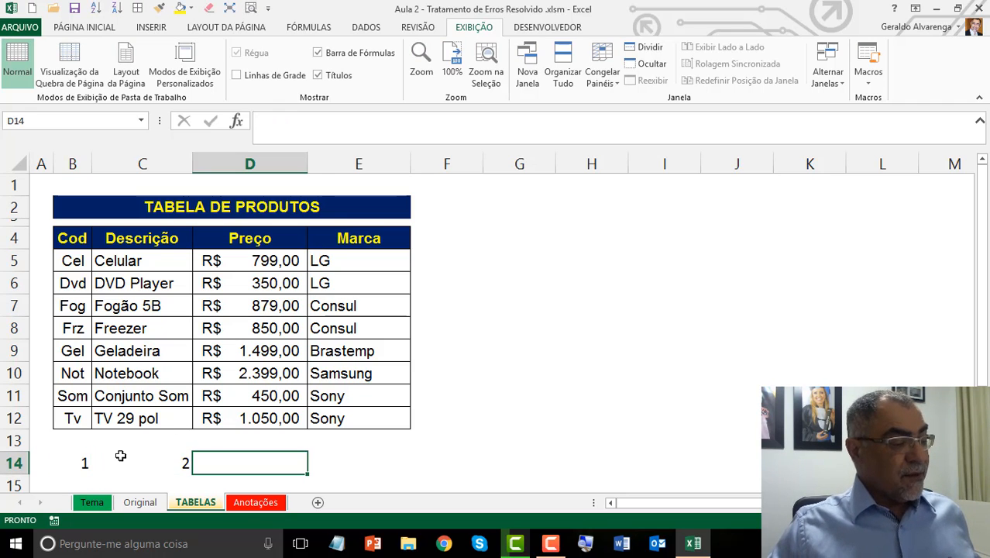
left_click_drag(84, 464, 387, 472)
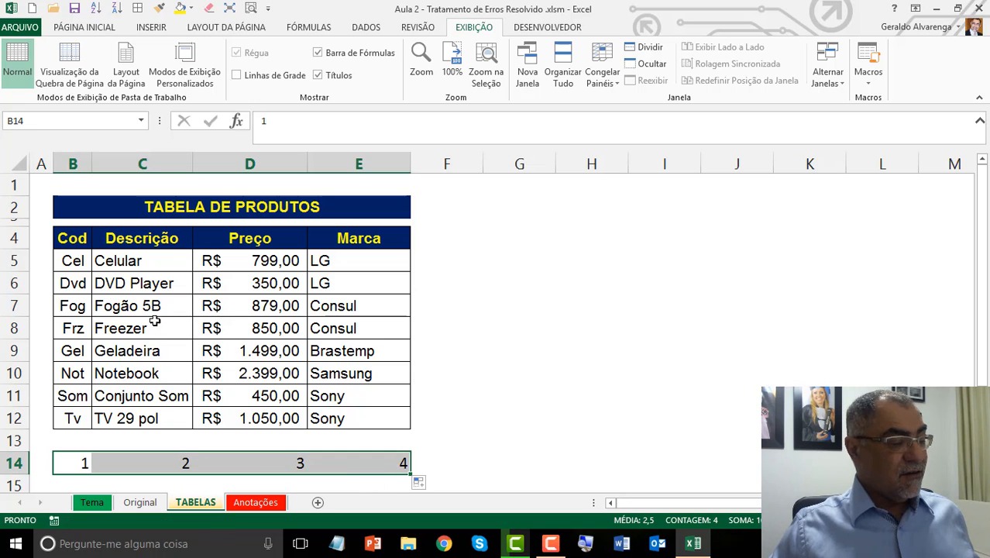
left_click(105, 29)
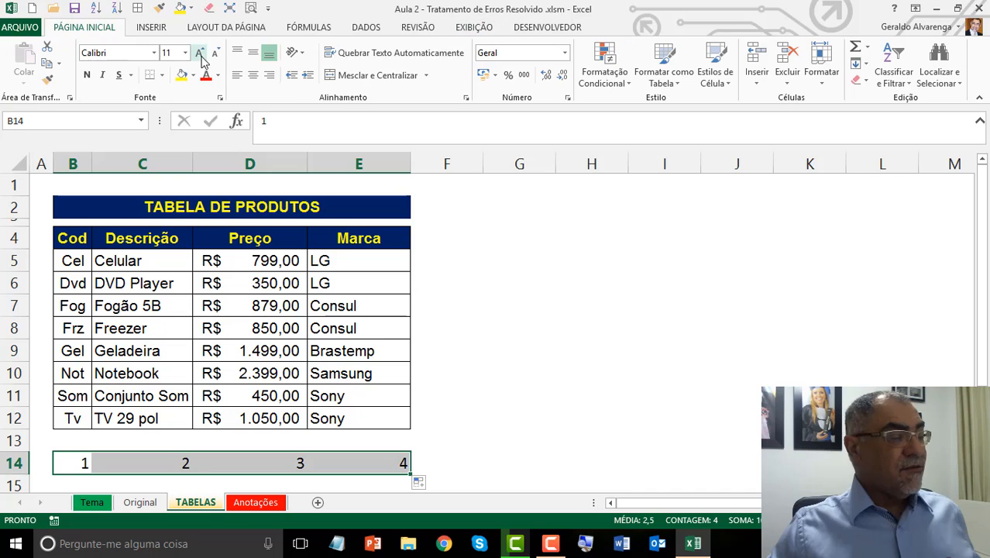
left_click(249, 75)
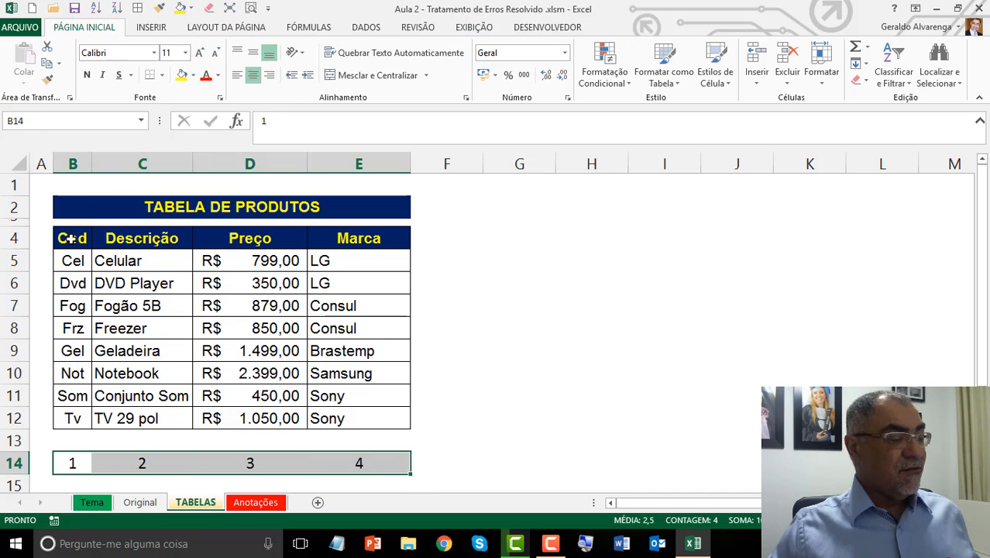
Copy the product table's header row B4:E4 and paste it below the column numbers, starting at B15
left_click_drag(72, 238, 370, 240)
right_click(372, 237)
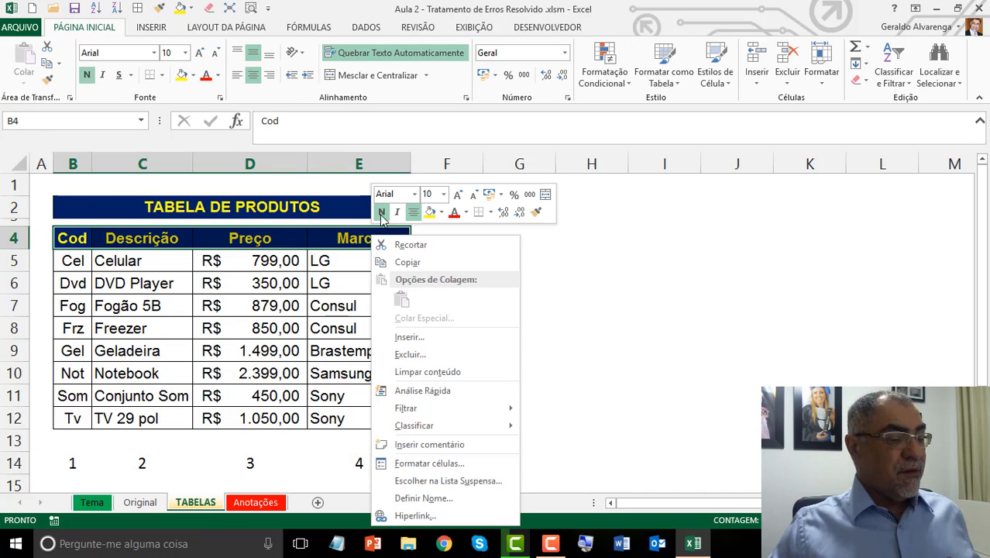
left_click(377, 262)
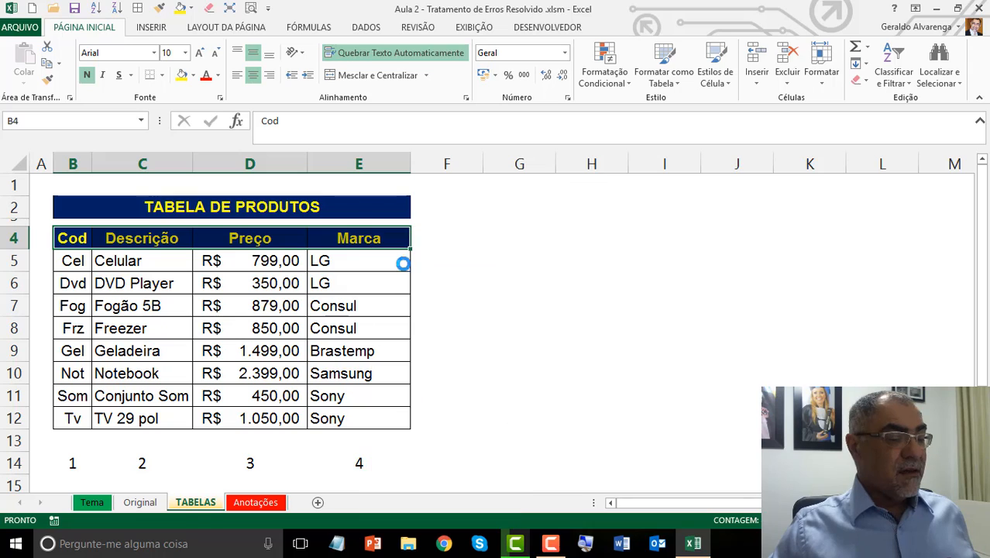
left_click(75, 482)
right_click(77, 482)
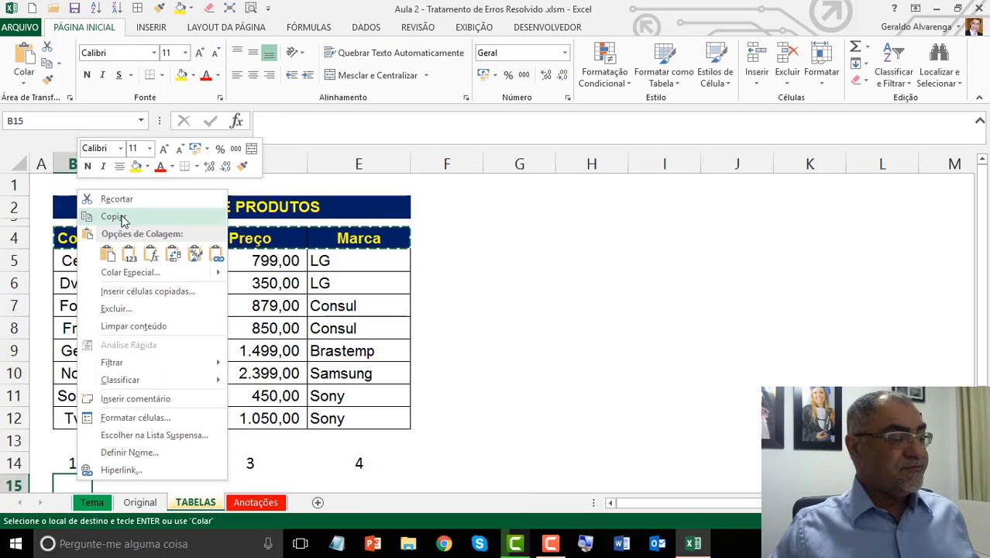
left_click(108, 254)
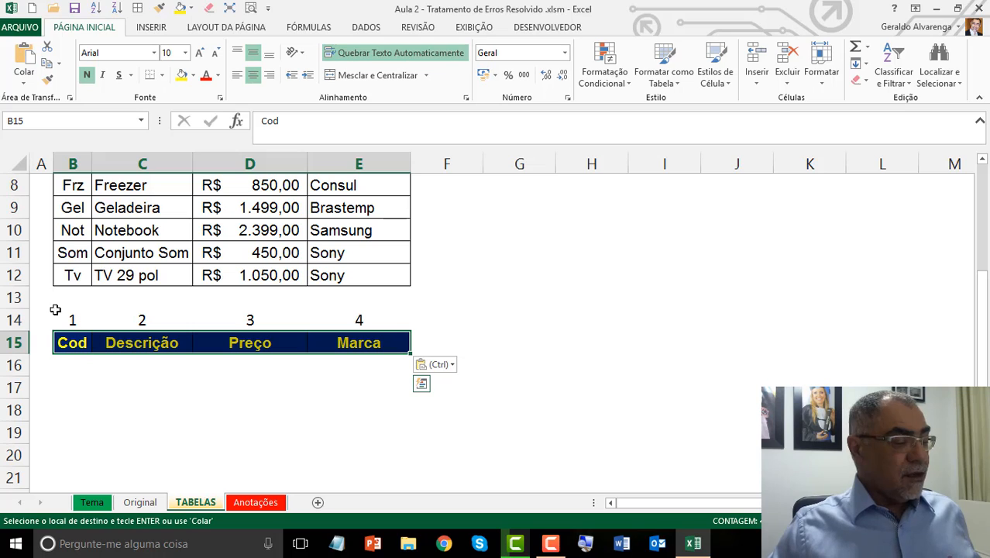
Match each column number to its heading and add borders to all cells in B14:E15
left_click_drag(73, 320, 143, 341)
left_click_drag(255, 320, 249, 340)
left_click_drag(359, 320, 376, 340)
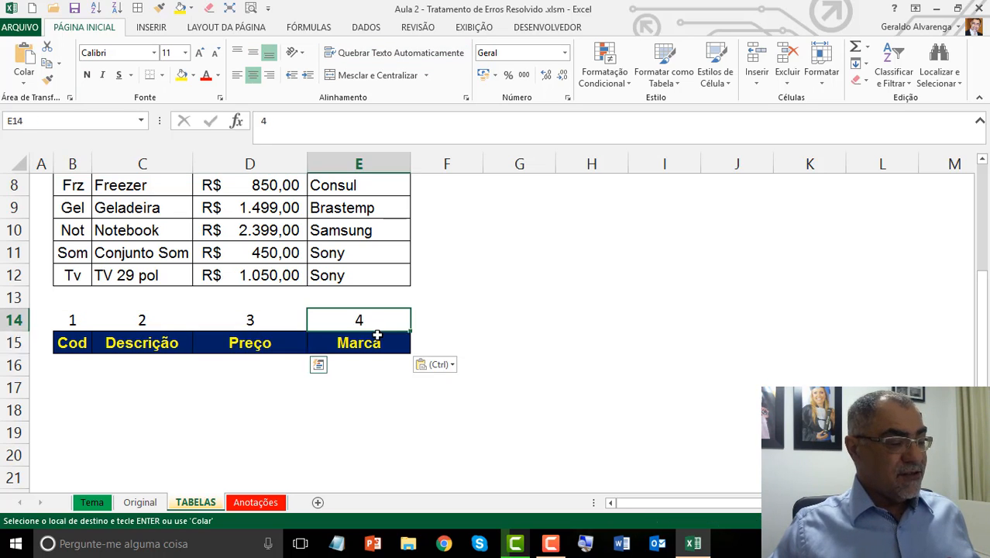
left_click_drag(84, 320, 354, 342)
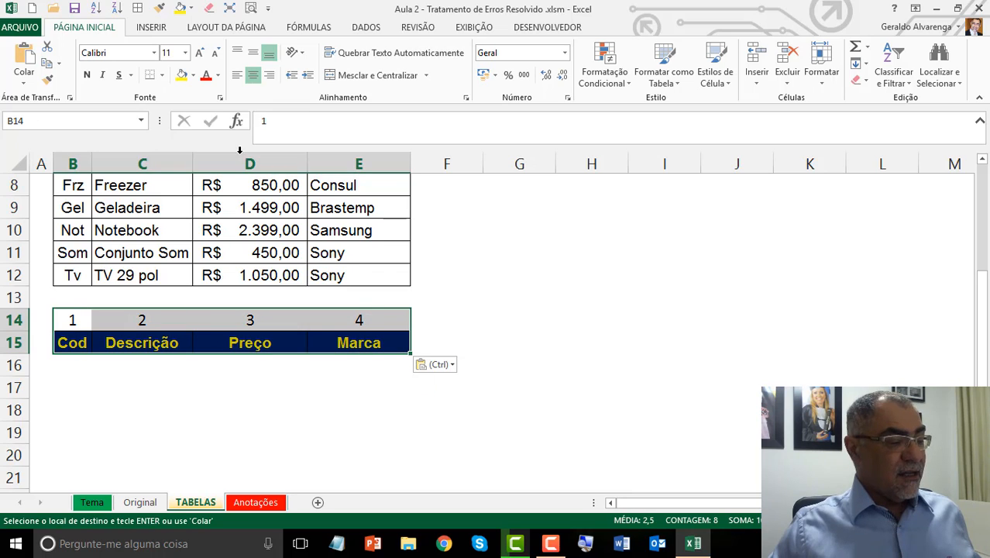
key("Escape")
left_click(249, 340)
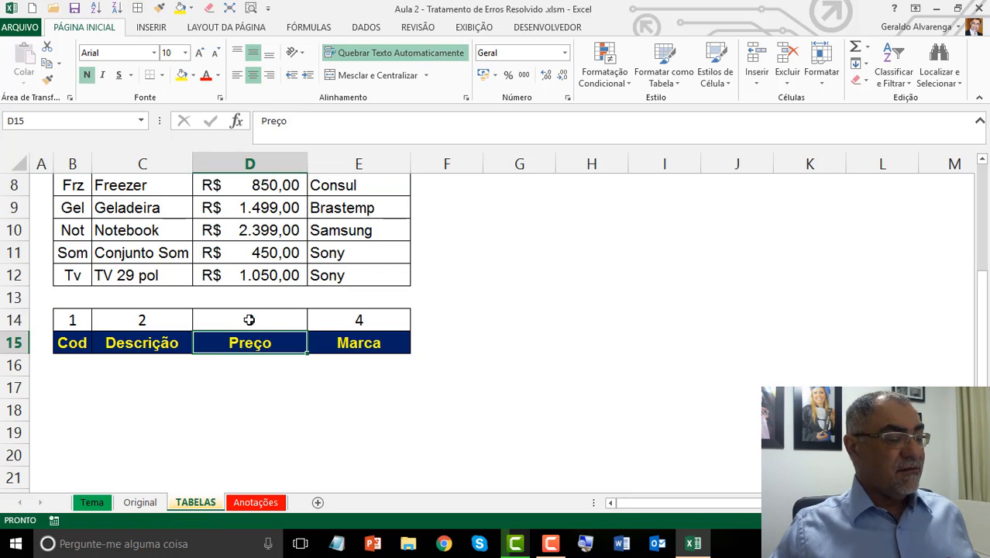
left_click(251, 318)
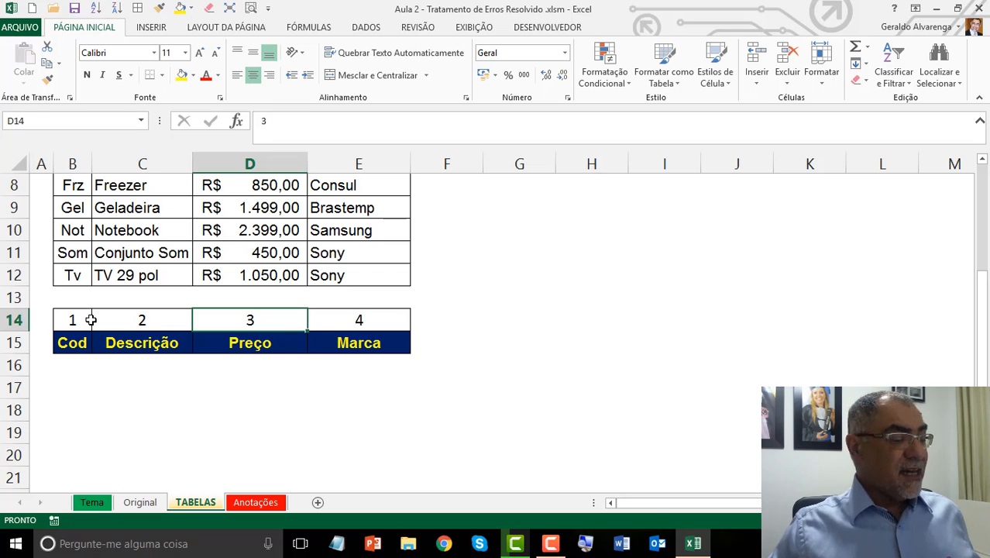
Copy the numbered headings B14:E15 from the TABELAS sheet and paste them below the order form on the Original sheet, starting at D20
left_click_drag(90, 320, 328, 342)
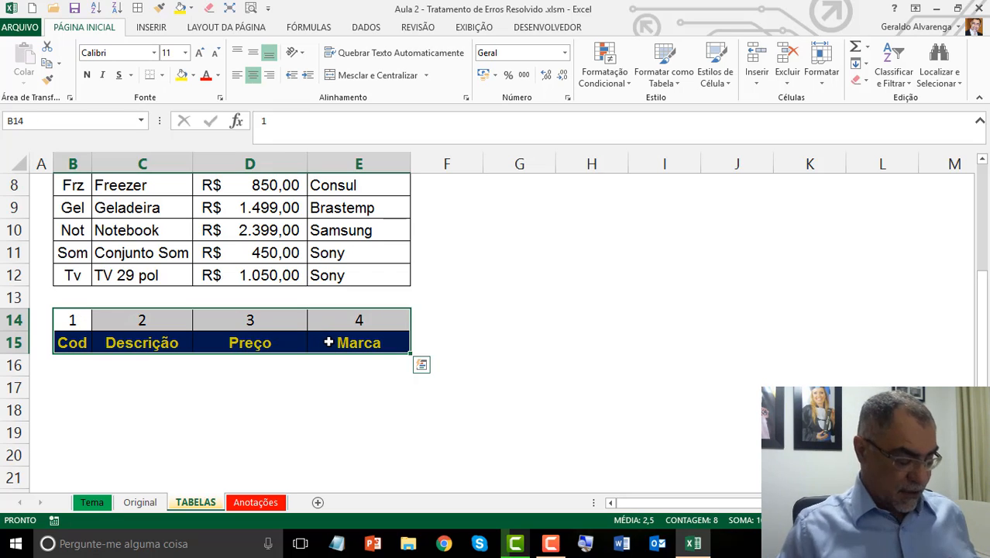
key("ctrl+c")
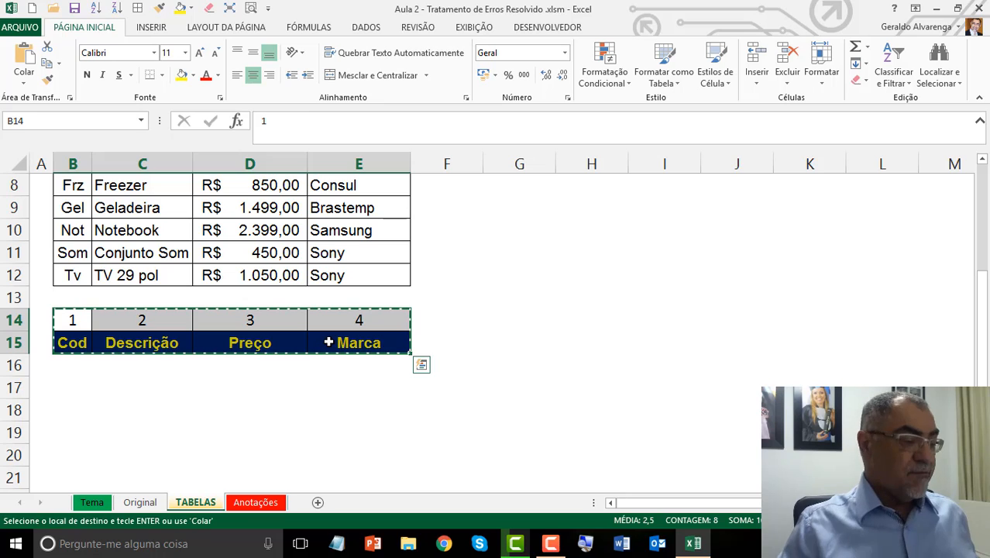
left_click(139, 502)
scroll(272, 472, "down", 1)
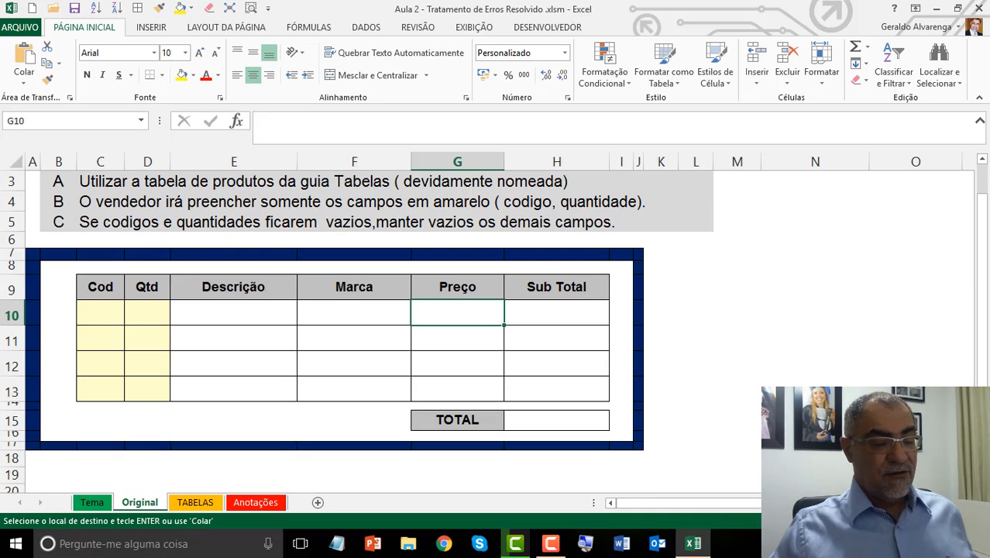
left_click(160, 466)
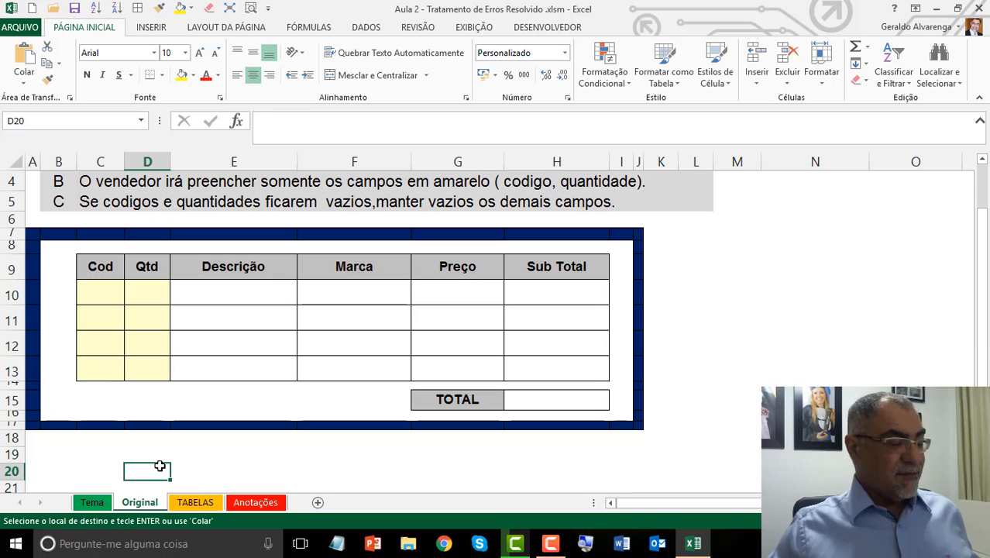
key("ctrl+v")
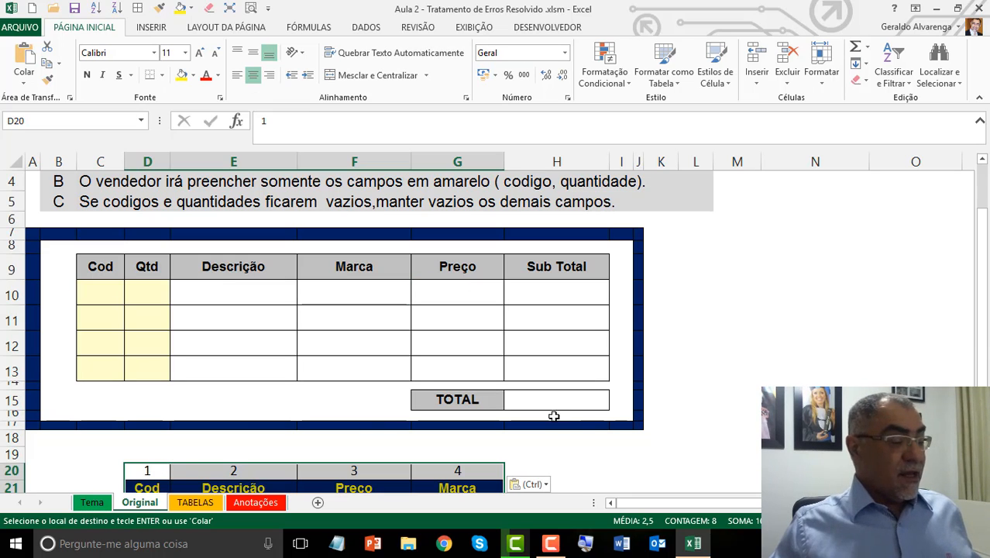
scroll(228, 459, "down", 1)
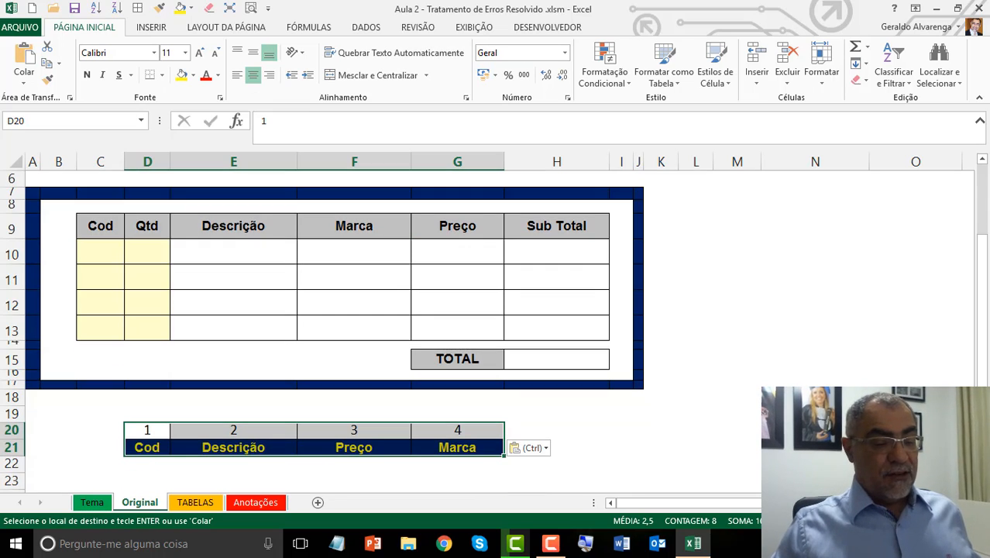
Compare the order of Descrição, Marca and Preço in the order form's header with the pasted numbered headings in rows 20 and 21
left_click(228, 455)
left_click(374, 447)
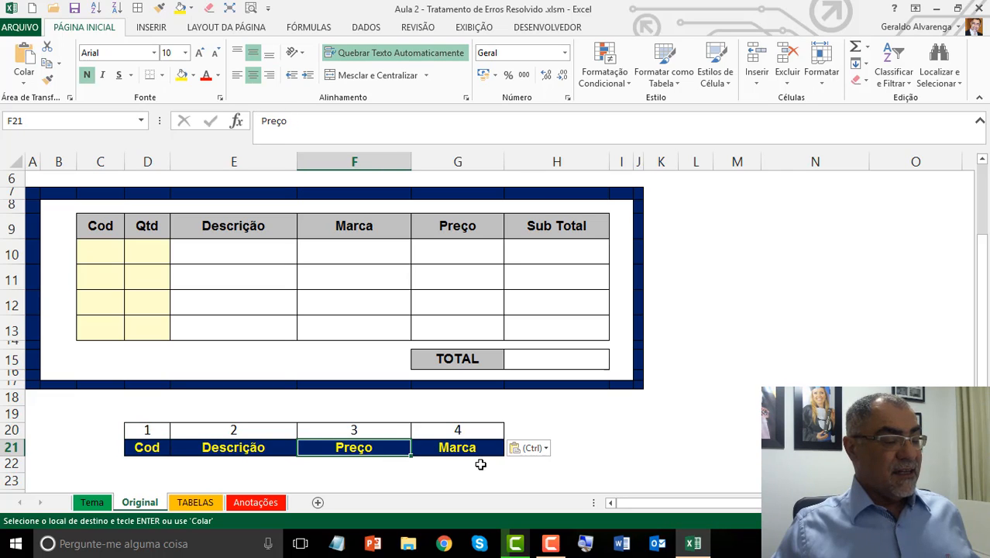
left_click(430, 456)
left_click_drag(454, 433, 454, 446)
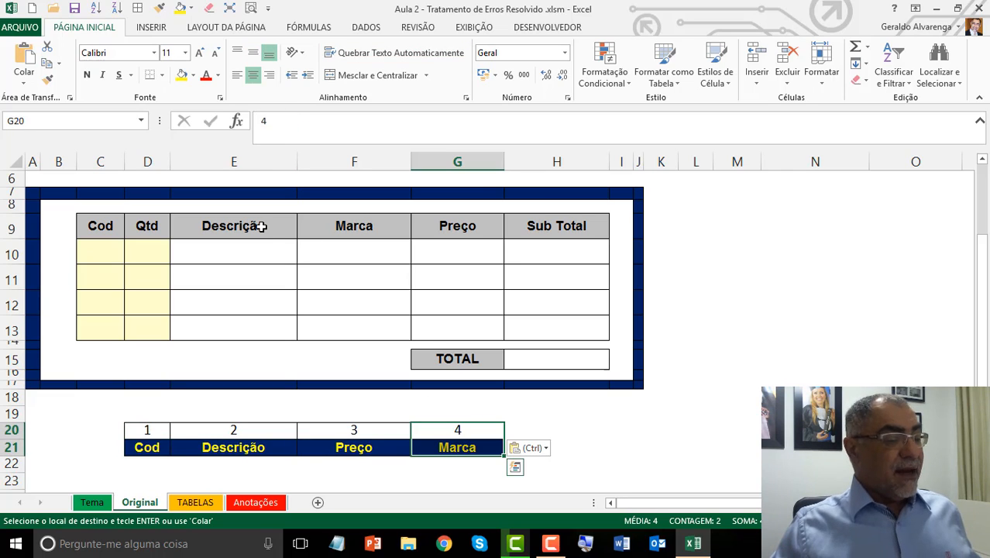
left_click(262, 227)
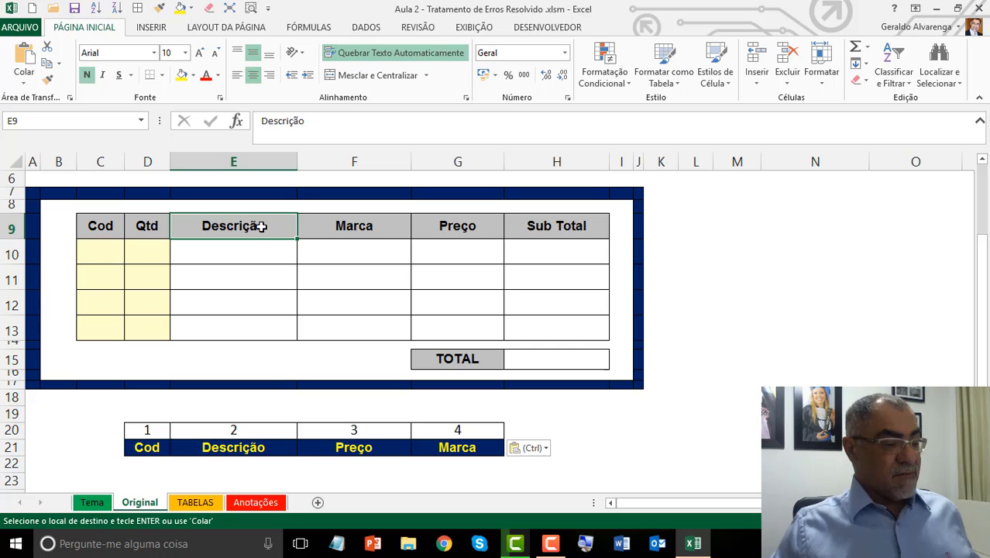
left_click(352, 225)
left_click(460, 226)
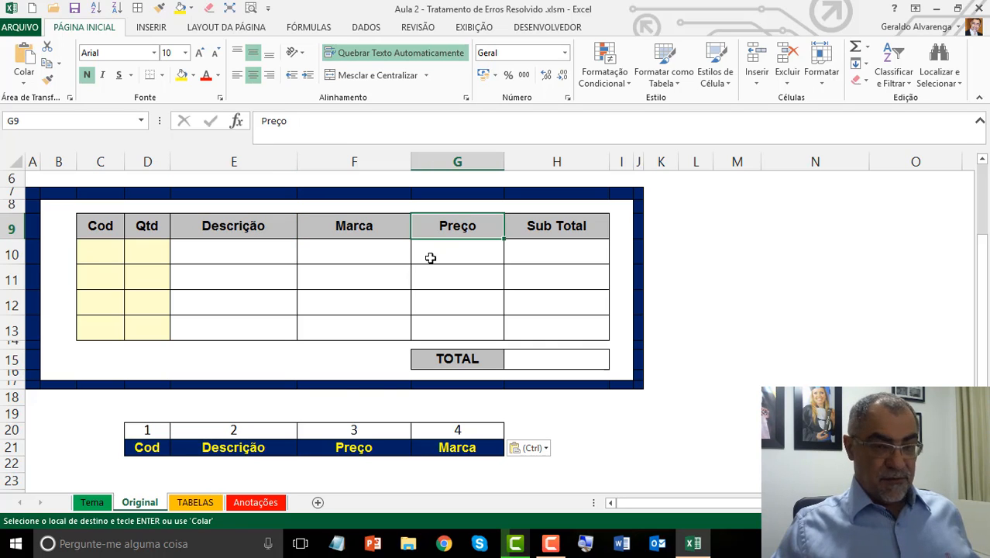
left_click(362, 231)
left_click(457, 224)
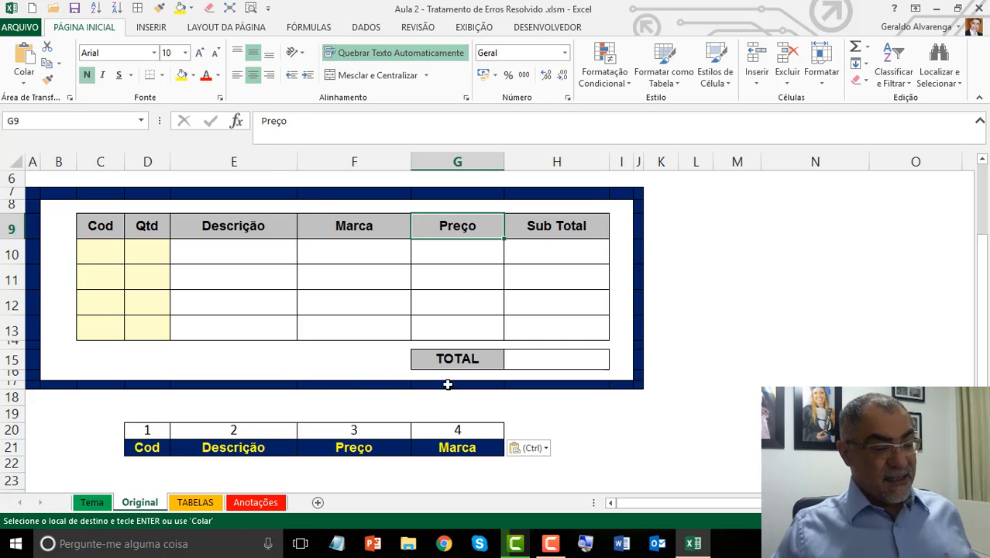
left_click_drag(452, 434, 457, 449)
Reorder the pasted headings to match the form by moving the Marca pair to F20:F21 and the Preço pair to G20:G21
left_click_drag(364, 434, 361, 448)
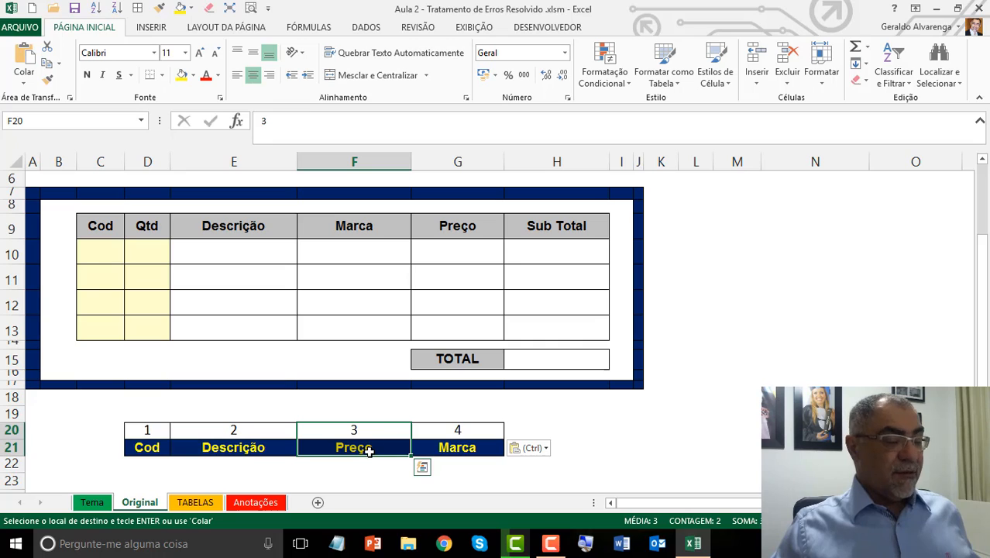
left_click_drag(368, 457, 542, 452)
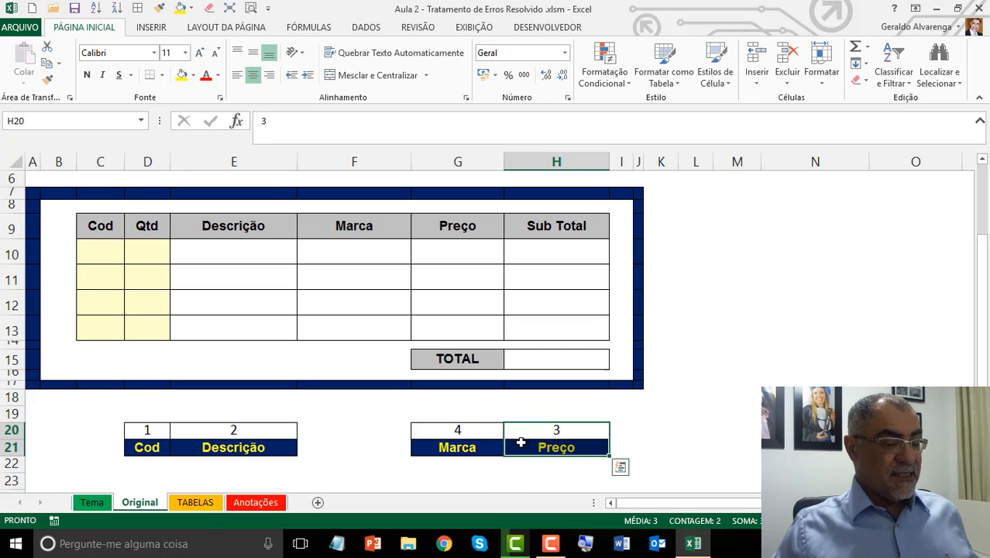
left_click_drag(450, 431, 538, 438)
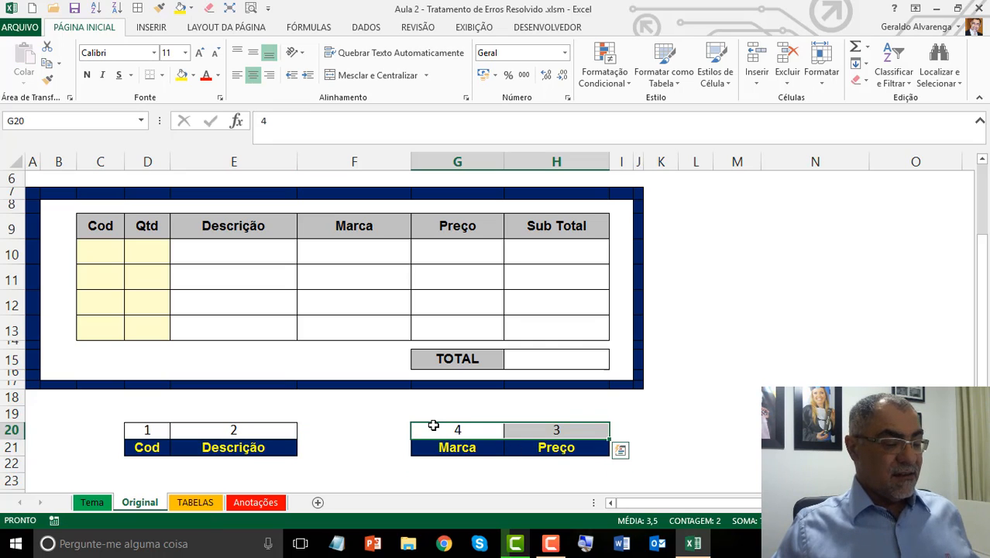
left_click_drag(433, 425, 413, 461)
left_click(532, 314)
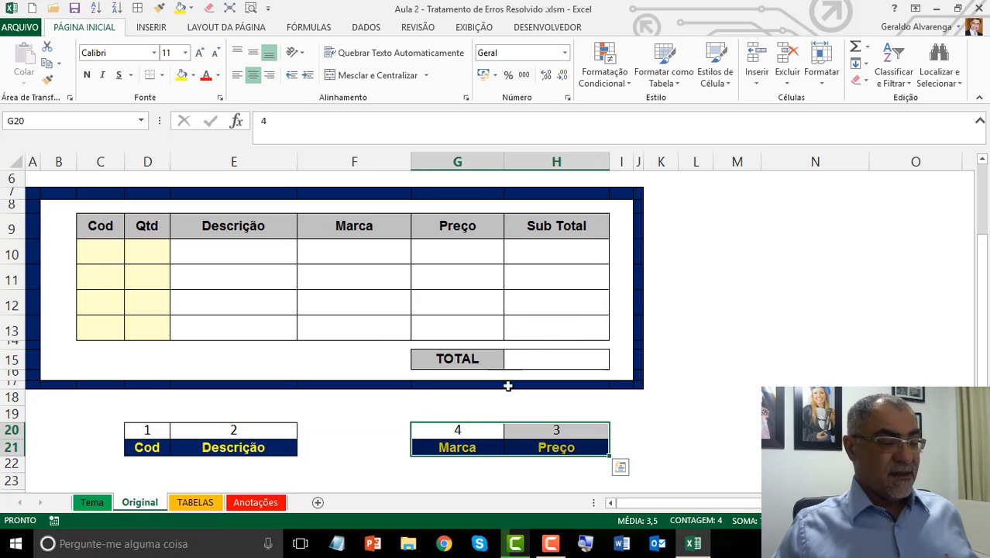
left_click_drag(496, 459, 380, 458)
left_click(462, 435)
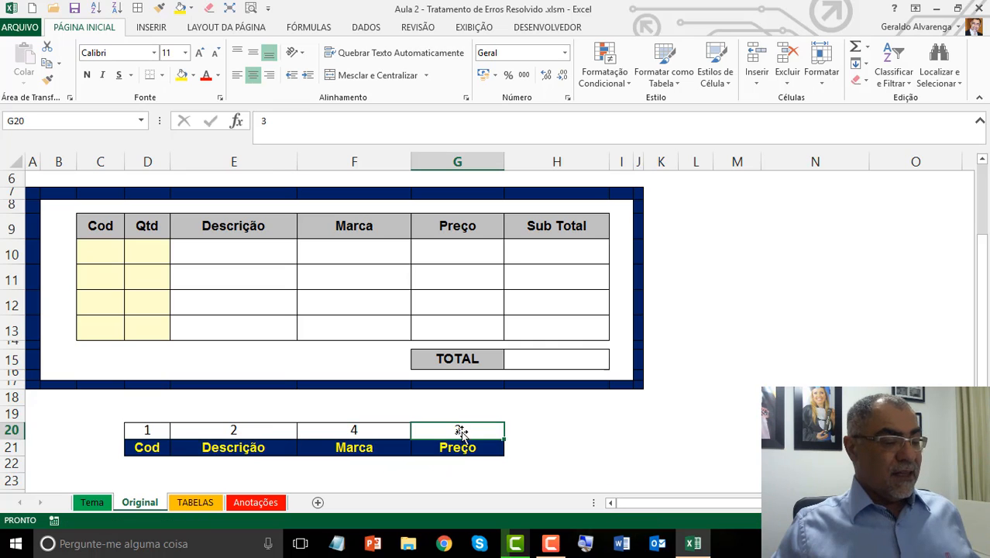
left_click(464, 225)
left_click(462, 431)
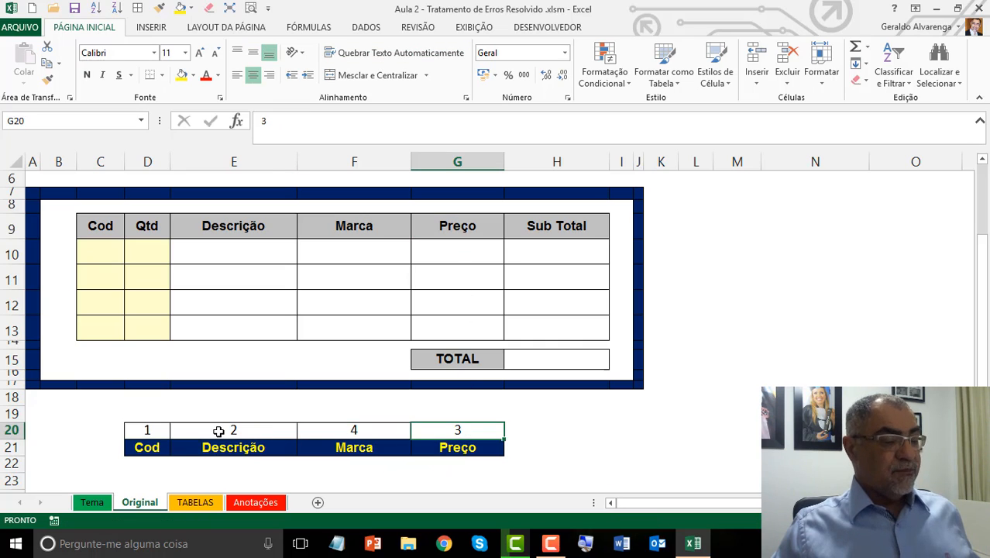
Check the product codes on the TABELAS sheet and fill the order form's first row with code TV in C10 and quantity 1 in D10
left_click(982, 160)
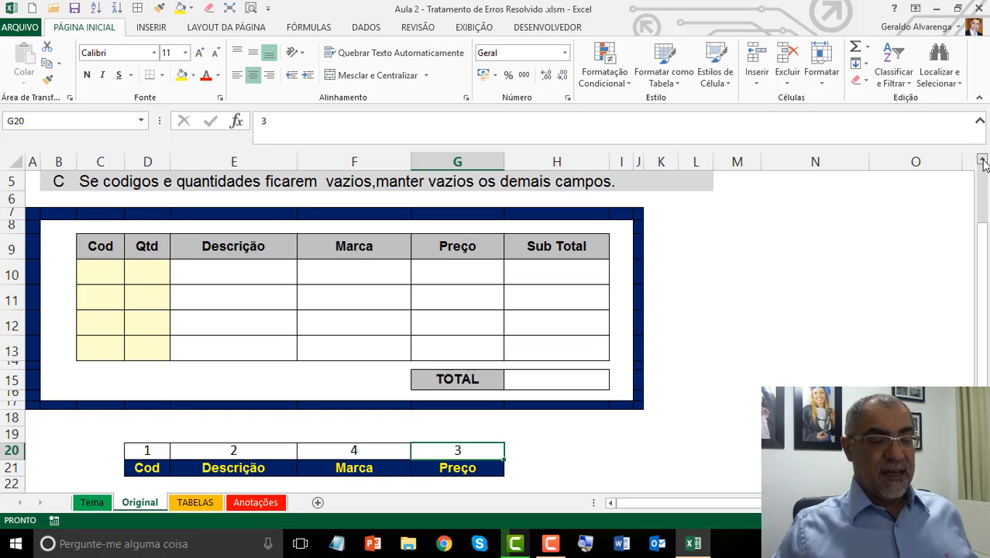
left_click(982, 160)
left_click(105, 297)
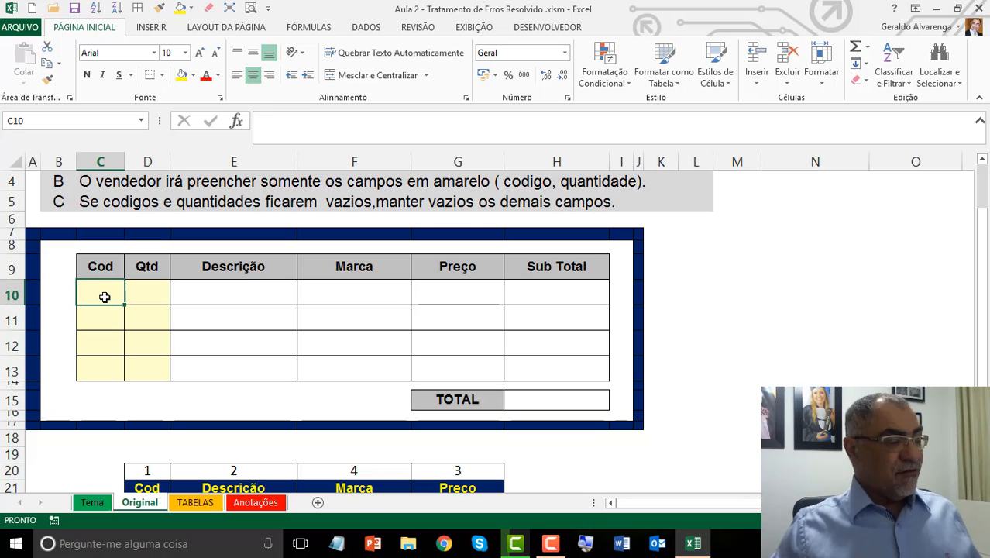
left_click(198, 502)
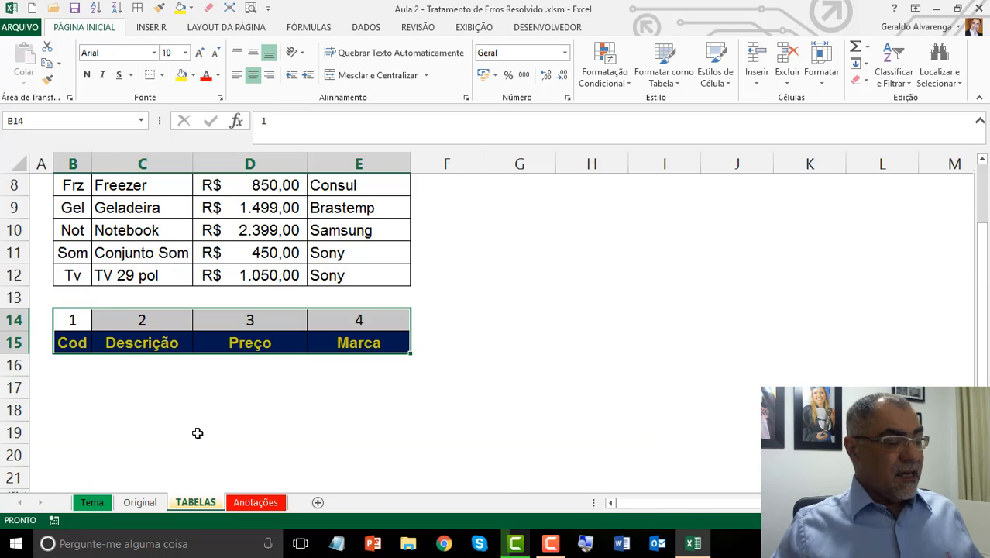
left_click(80, 252)
left_click(81, 217)
left_click(75, 269)
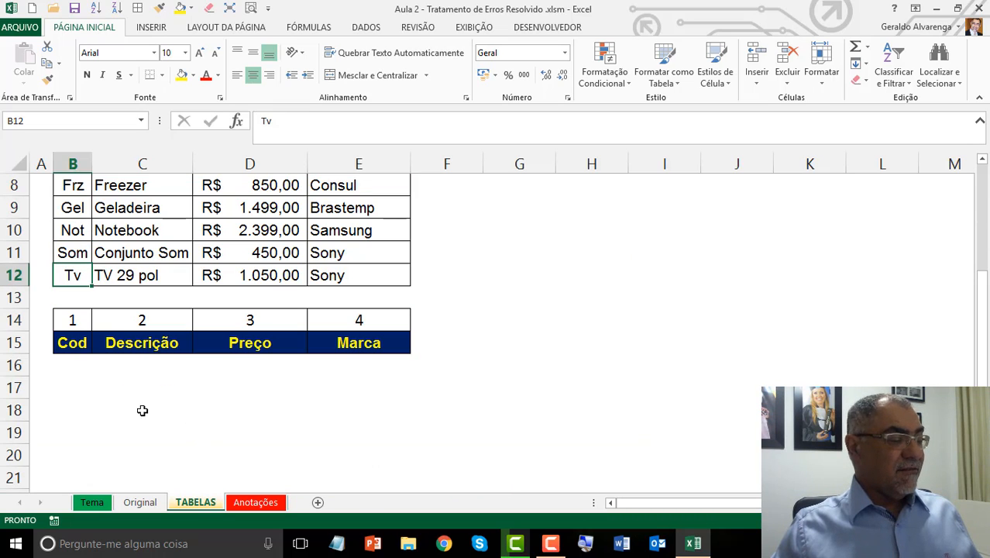
left_click(140, 502)
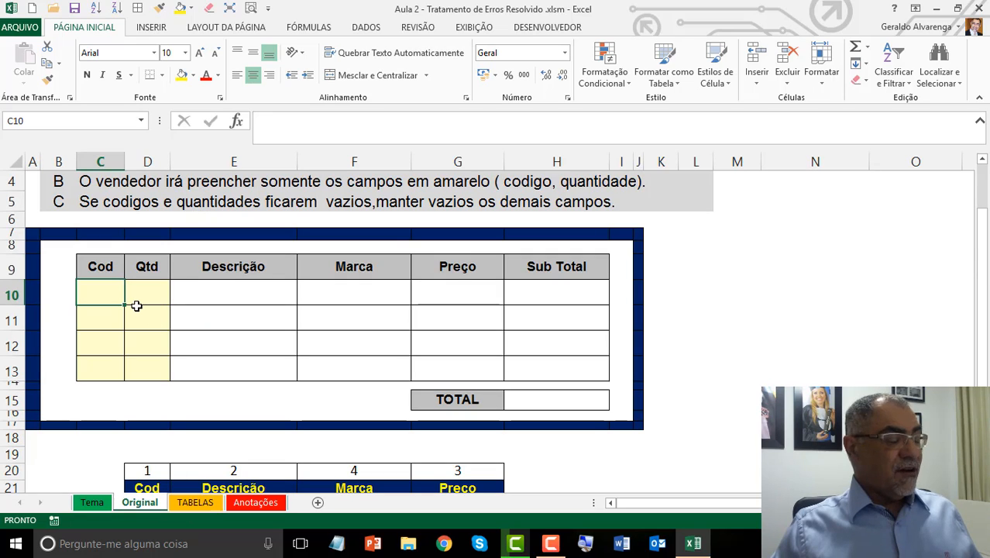
type("TV")
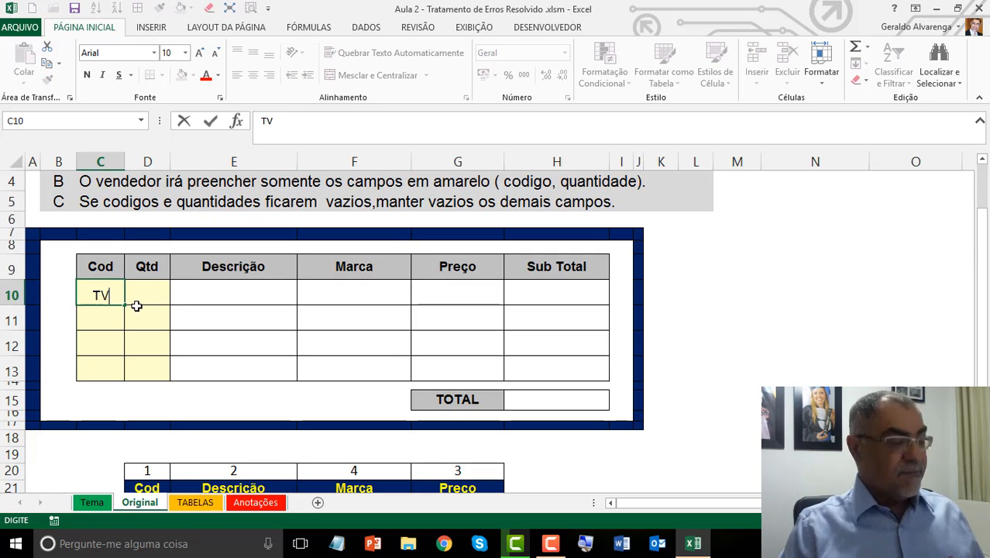
key("Return")
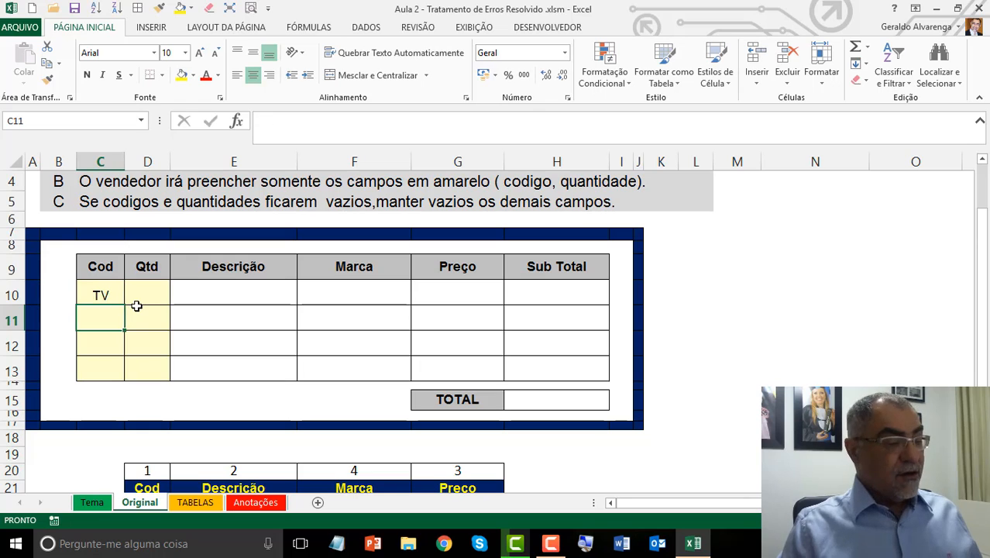
left_click(146, 295)
type("1")
key("Return")
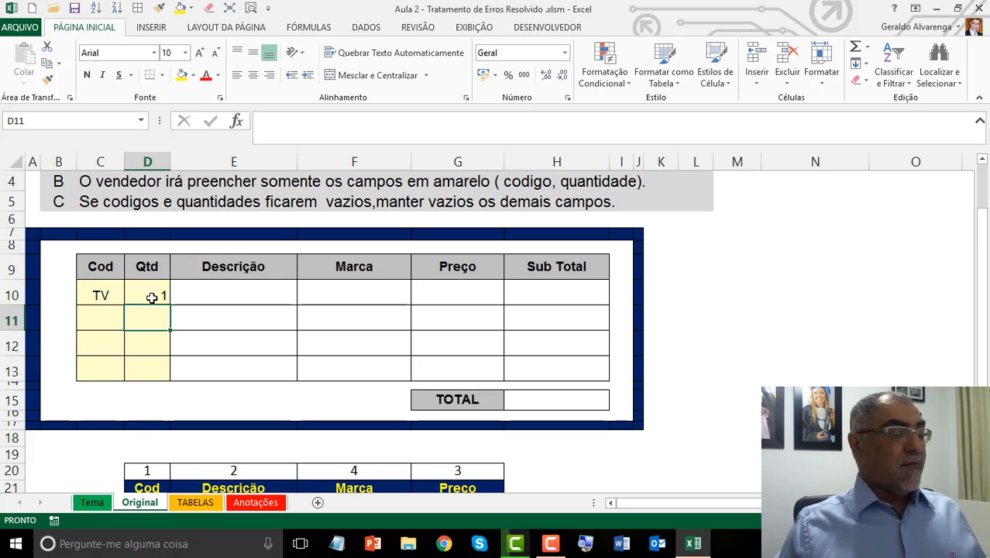
Examine the Descrição, Marca, Preço and Sub Total cells in row 10 and the Qtd and Preço cells that feed the subtotal
left_click(267, 290)
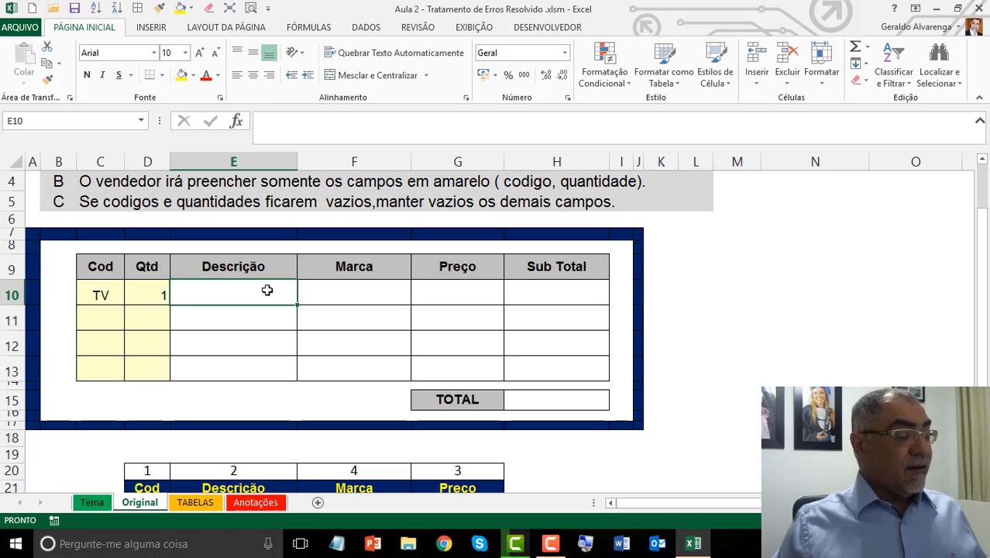
left_click(400, 285)
left_click(468, 285)
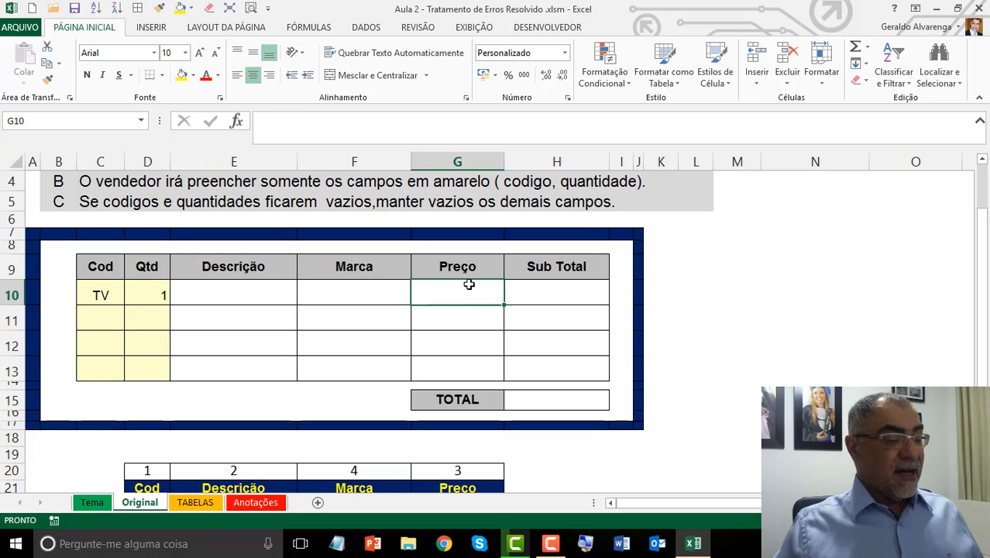
left_click(577, 285)
left_click(147, 292)
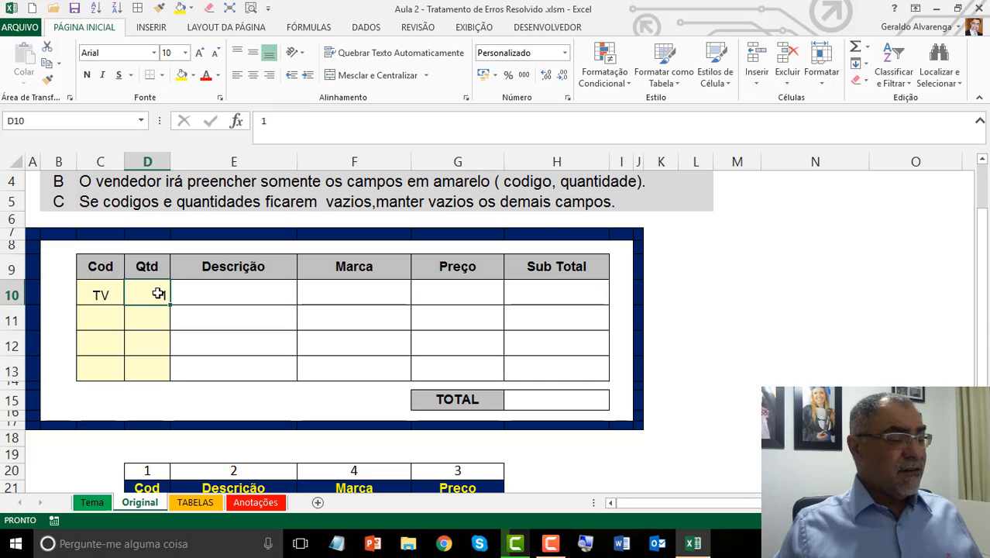
left_click(559, 293)
left_click(420, 290)
Calculate the Sub Total in H10 with =D10*G10 and fill the formula down to H13
left_click(542, 291)
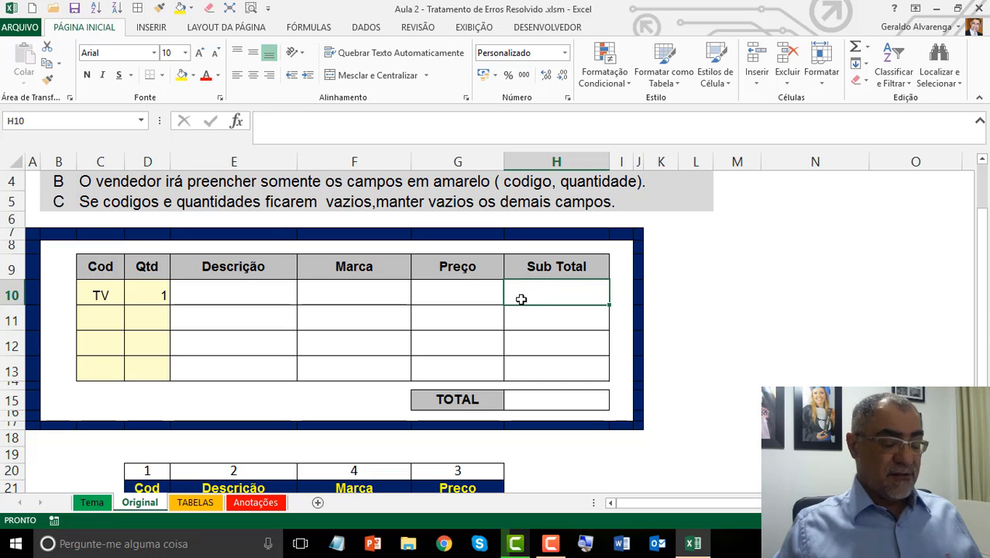
type("=")
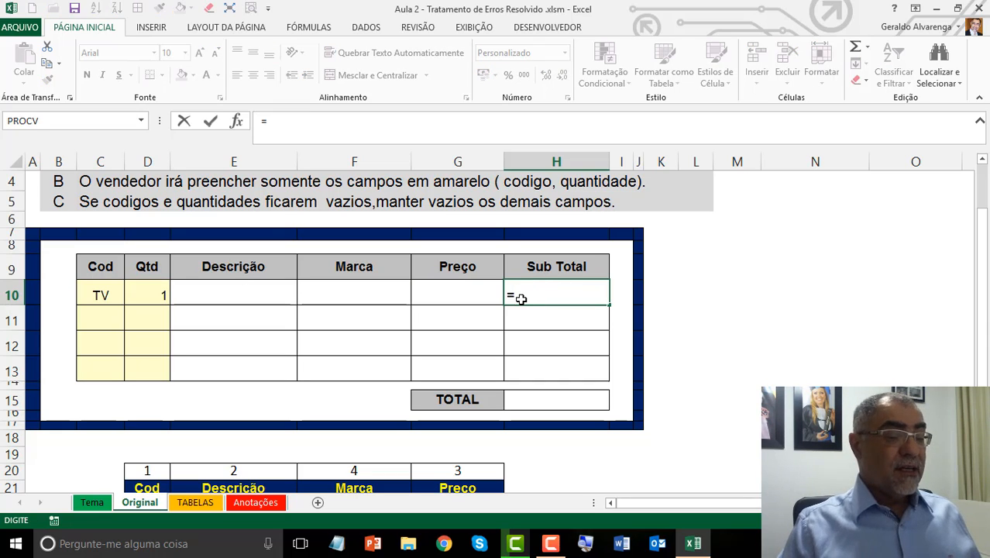
left_click(144, 295)
type("*")
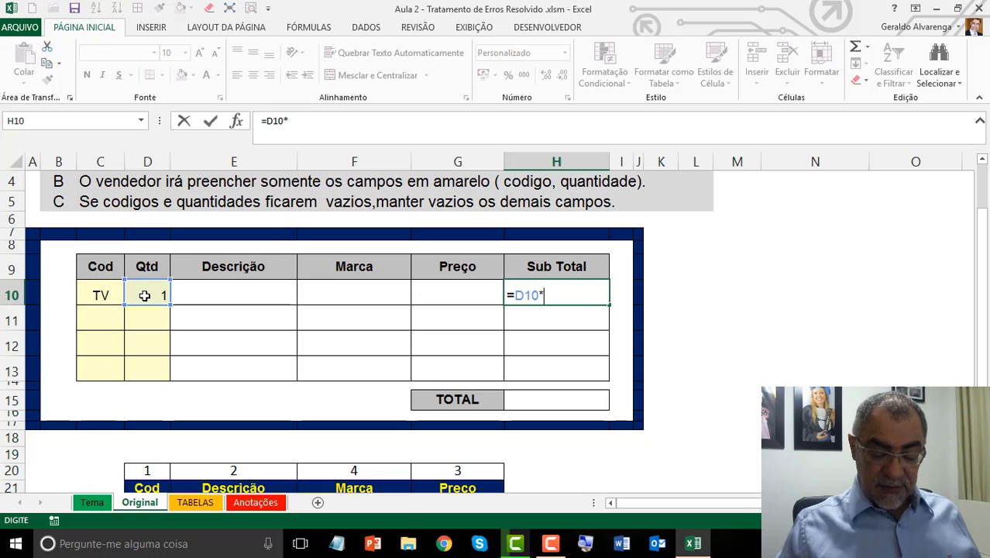
left_click(466, 296)
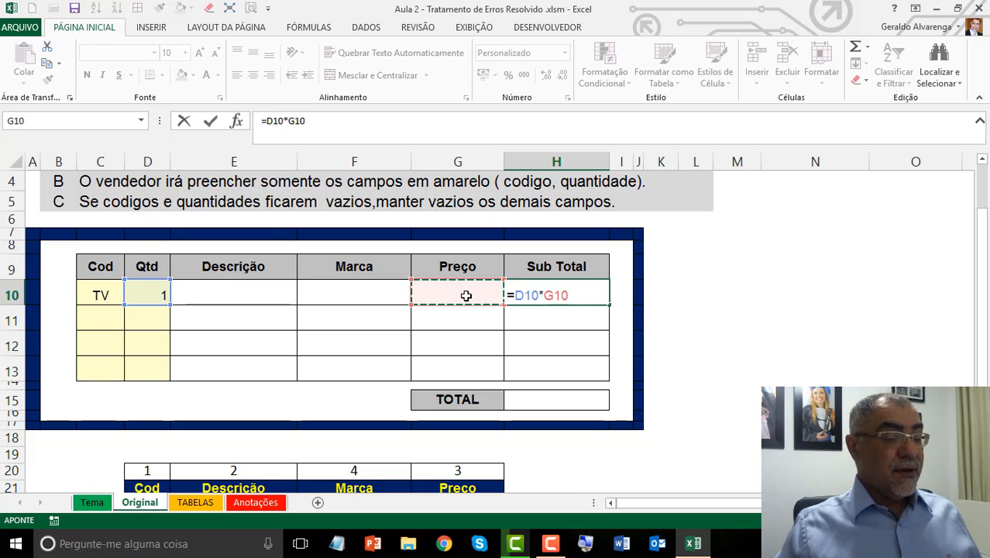
key("Return")
left_click(595, 294)
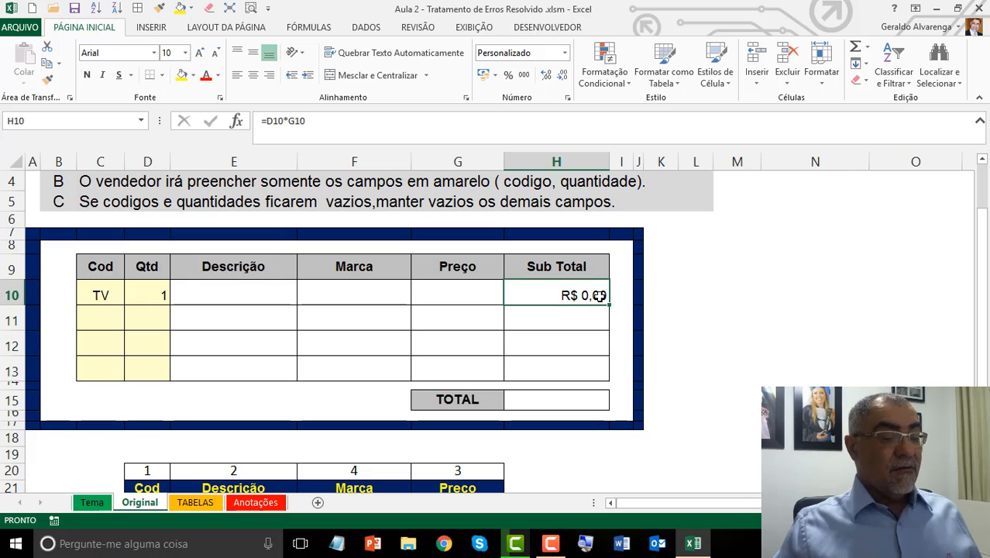
left_click_drag(609, 304, 604, 372)
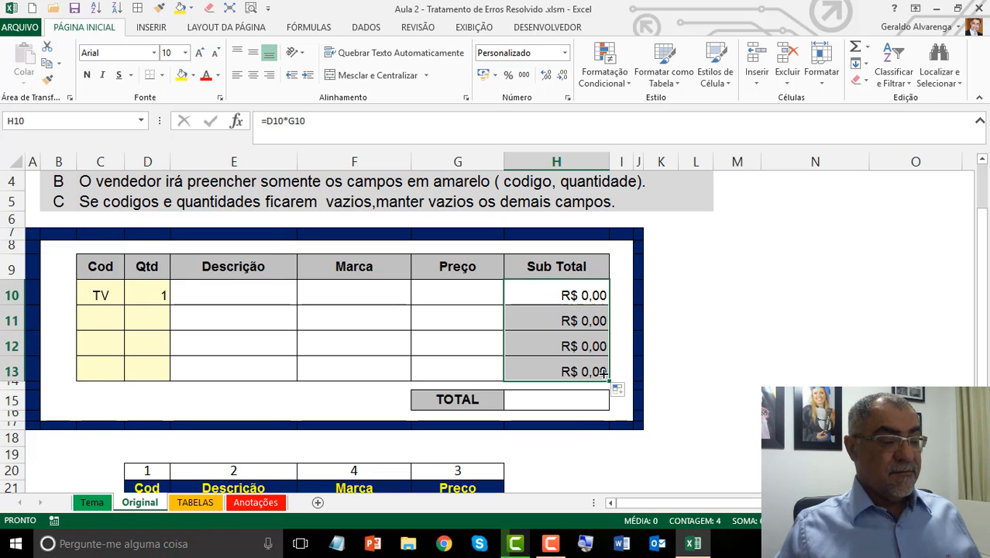
left_click(139, 287)
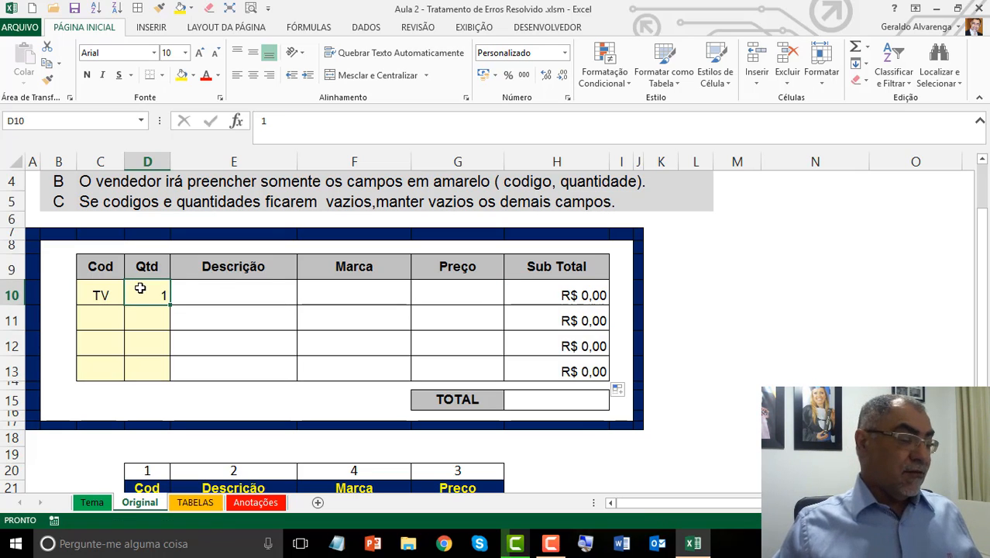
Total the Sub Total column in H15 with =SOMA(H10:H14)
left_click(569, 396)
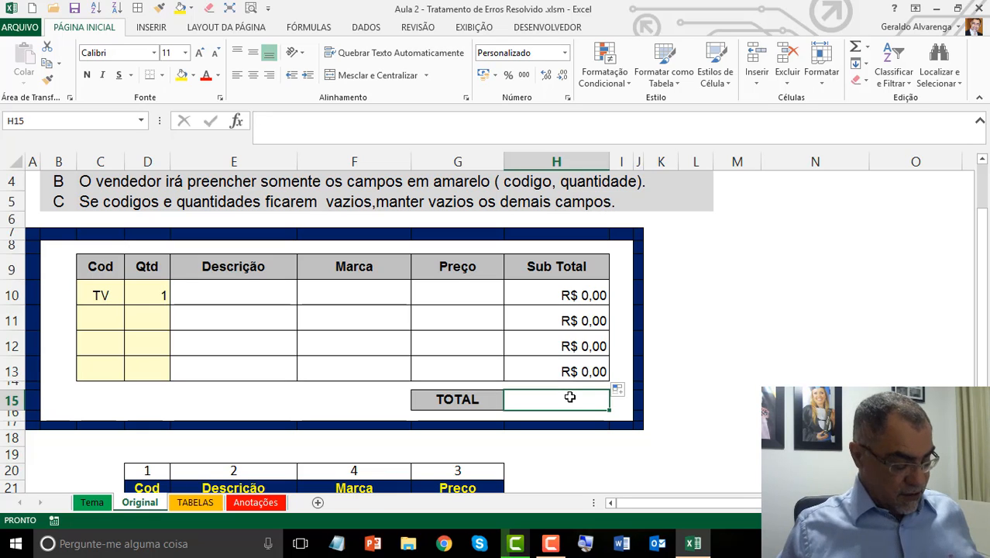
key("alt+equal")
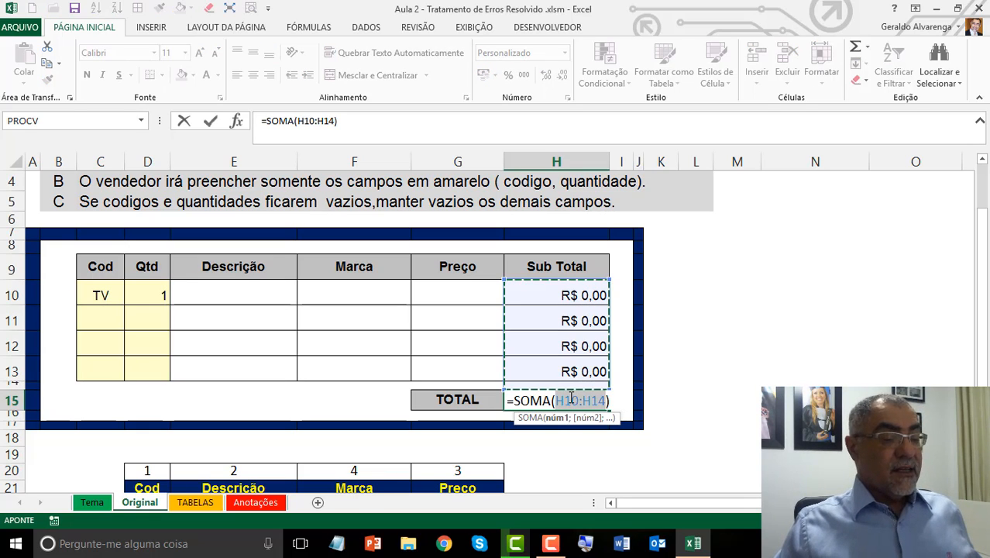
key("Return")
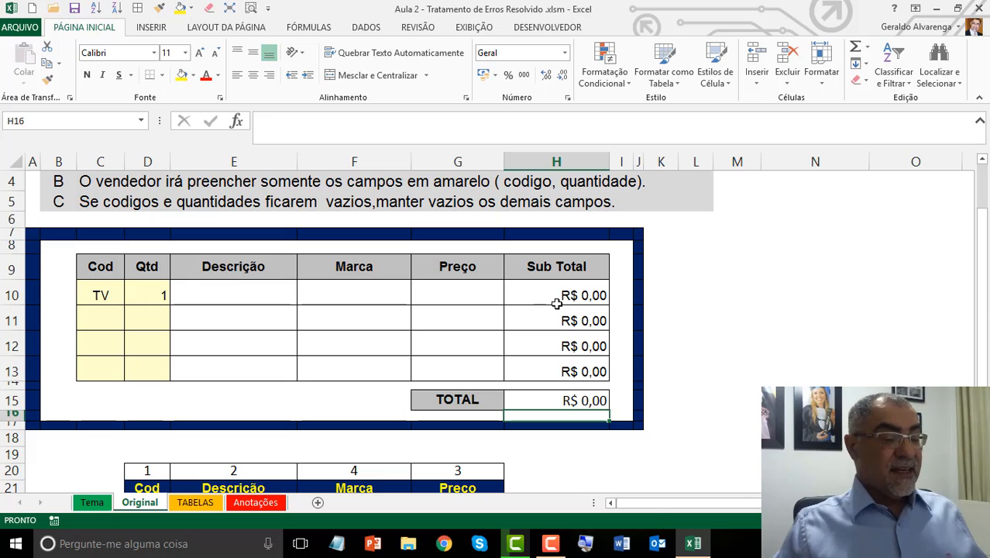
left_click_drag(556, 304, 578, 411)
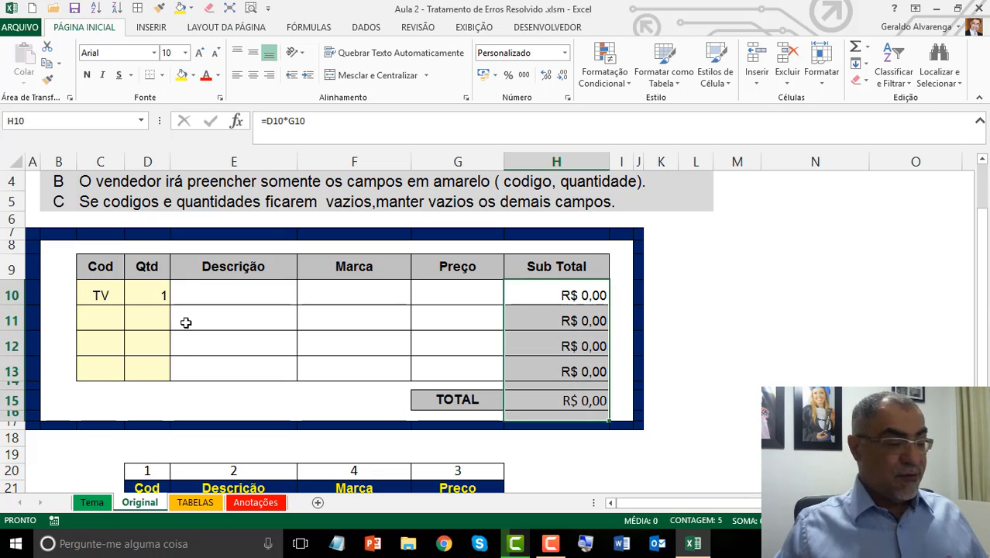
Test the subtotal and total formulas by entering trial prices of 20 and 200 in G10
left_click(148, 294)
left_click(232, 293)
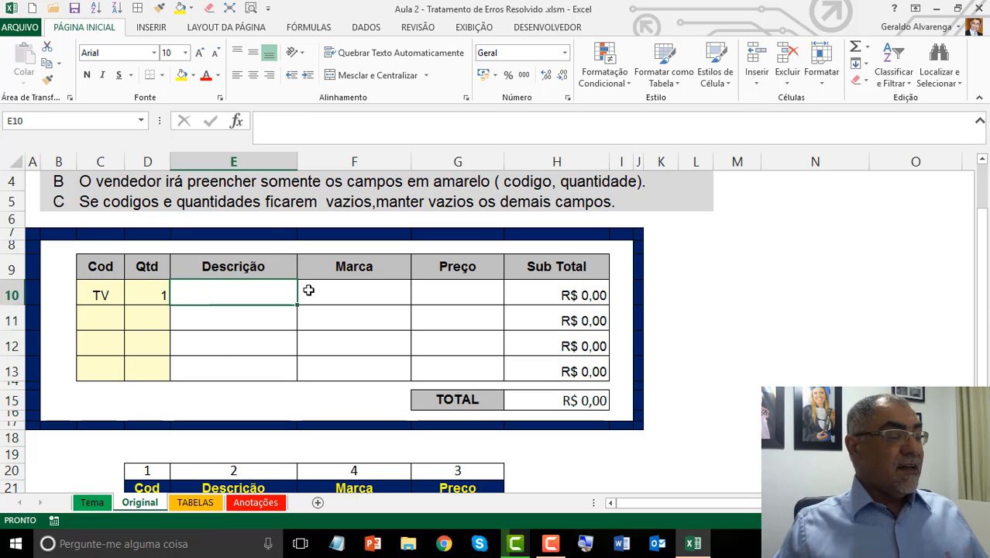
left_click(457, 291)
type("20")
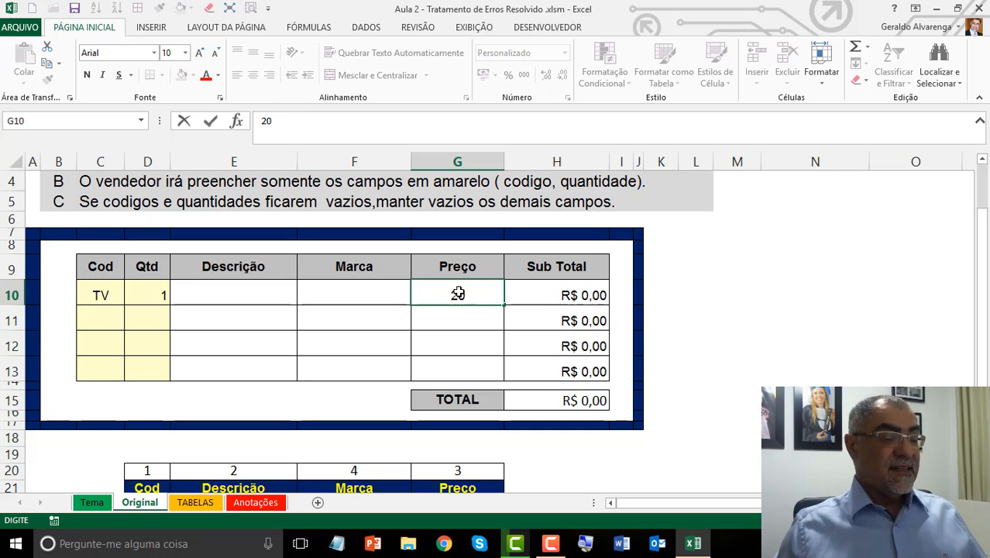
key("Return")
left_click(459, 291)
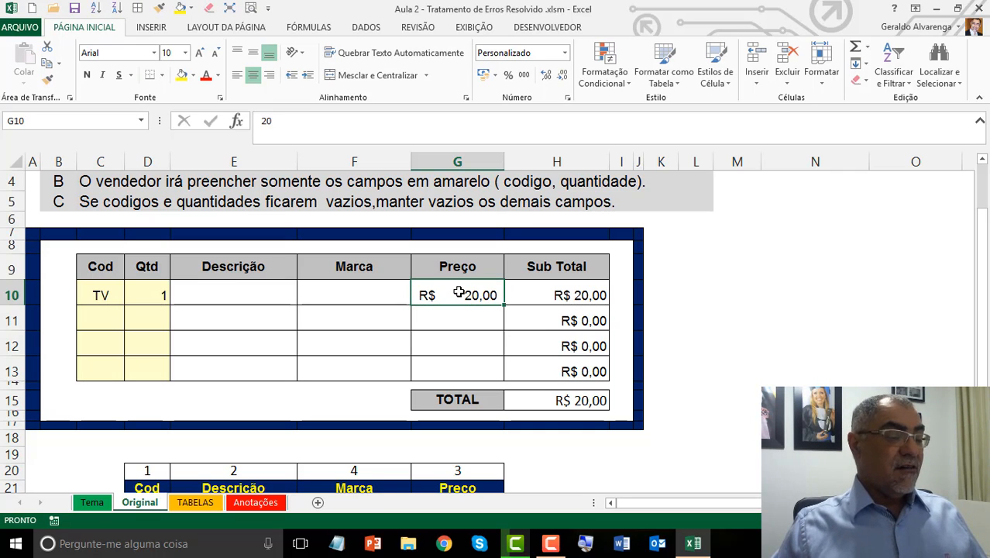
type("200")
key("Return")
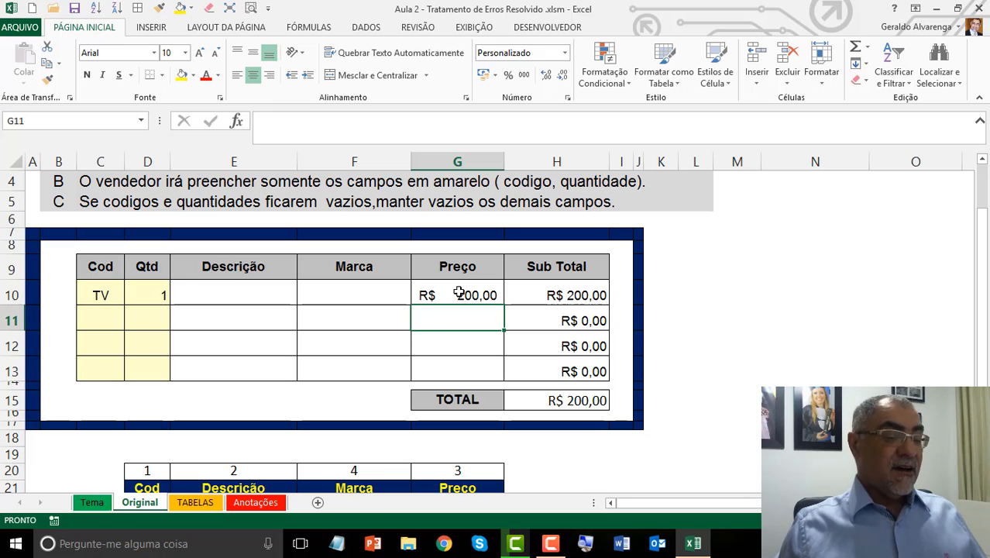
Enter 1000 as a trial price in G11 and G10, and clear the Preço cells G10:G13
key("F2")
type("1000")
key("Return")
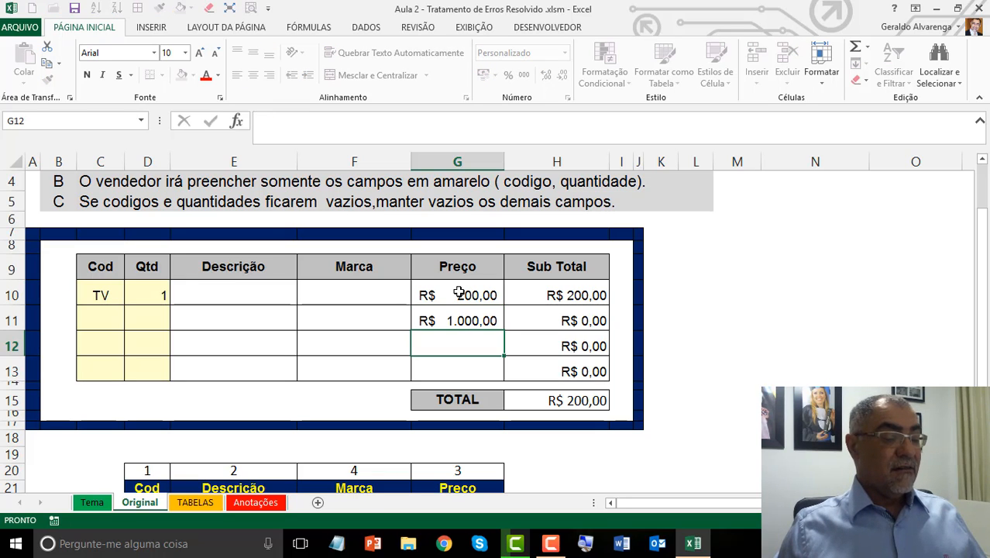
left_click(458, 292)
type("1000")
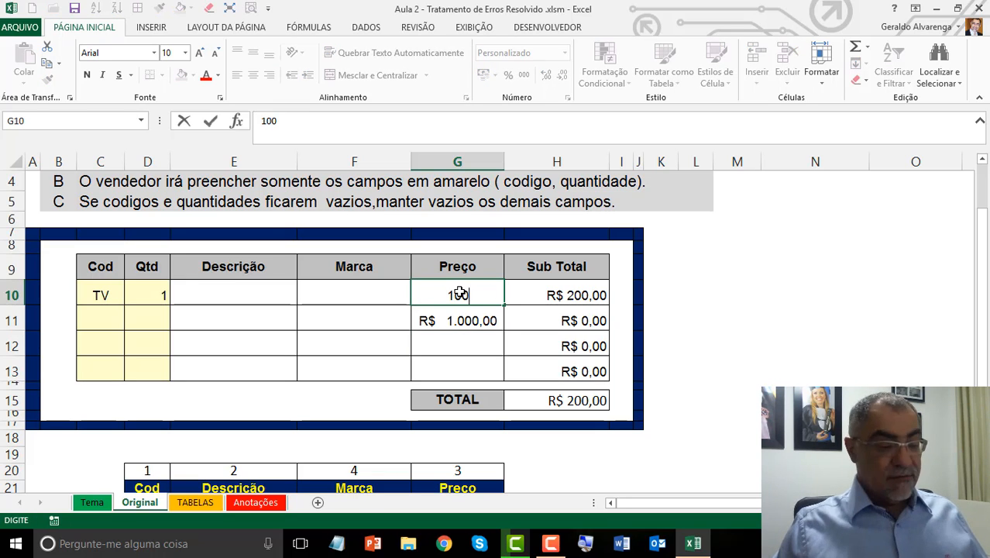
key("Return")
left_click_drag(459, 292, 468, 356)
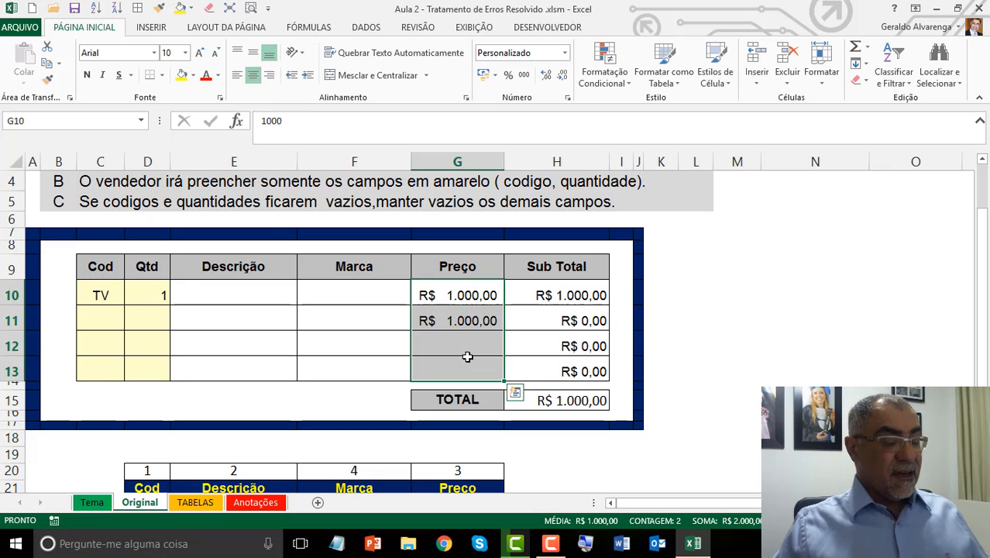
key("Delete")
Insert the PROCV function in the Descrição cell E10 with C10 as the Valor_procurado
left_click(254, 290)
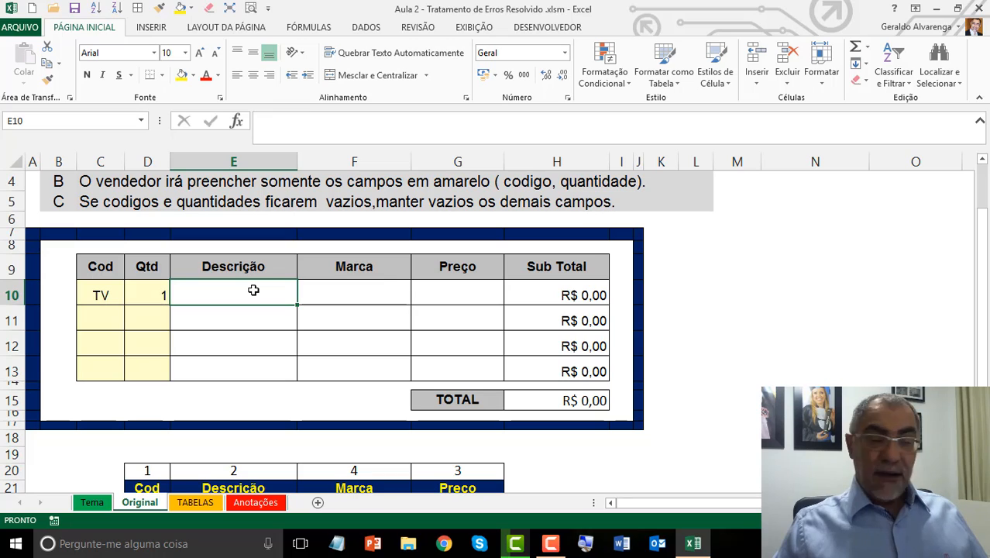
left_click_drag(230, 272, 233, 295)
left_click_drag(371, 264, 380, 294)
left_click_drag(457, 268, 465, 288)
left_click(265, 277)
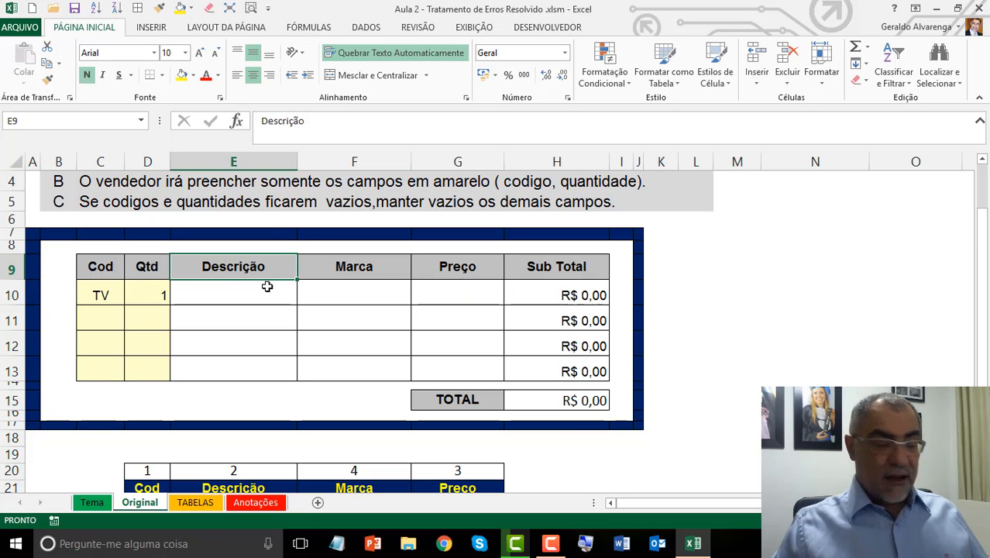
left_click(269, 291)
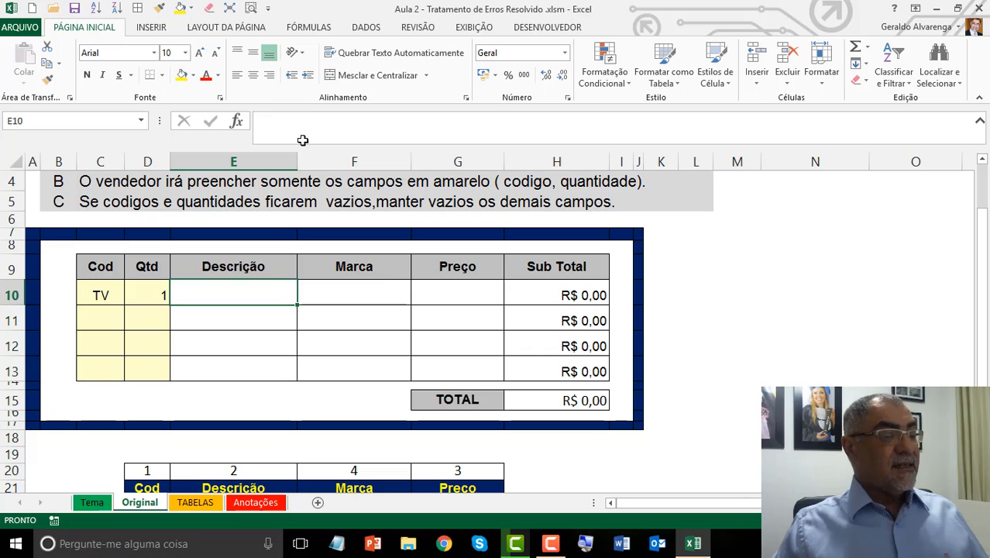
left_click(305, 30)
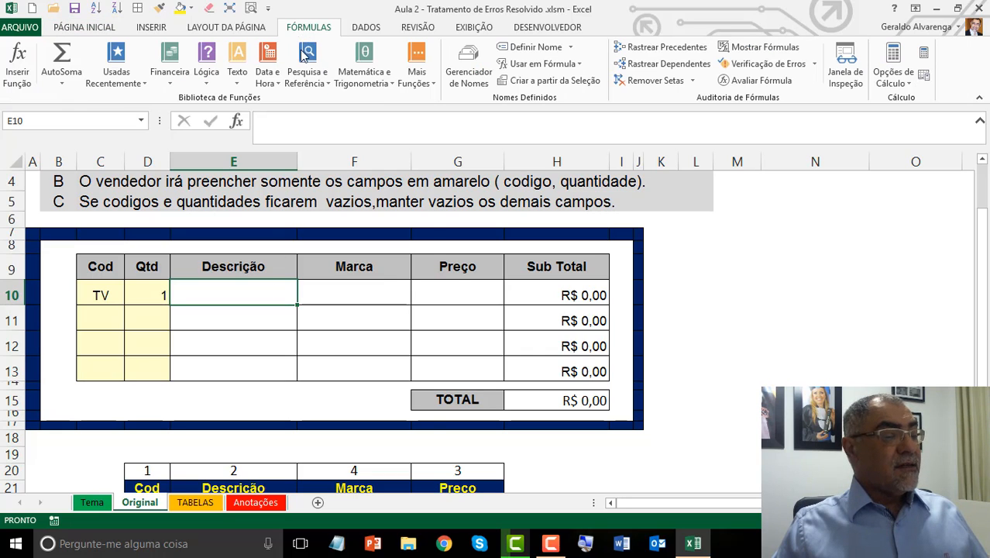
left_click(307, 54)
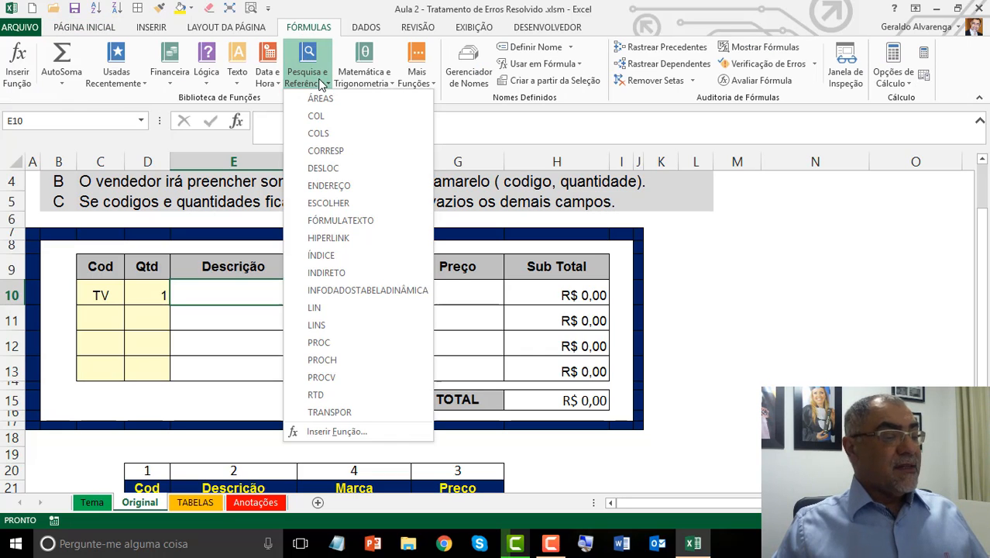
left_click(378, 377)
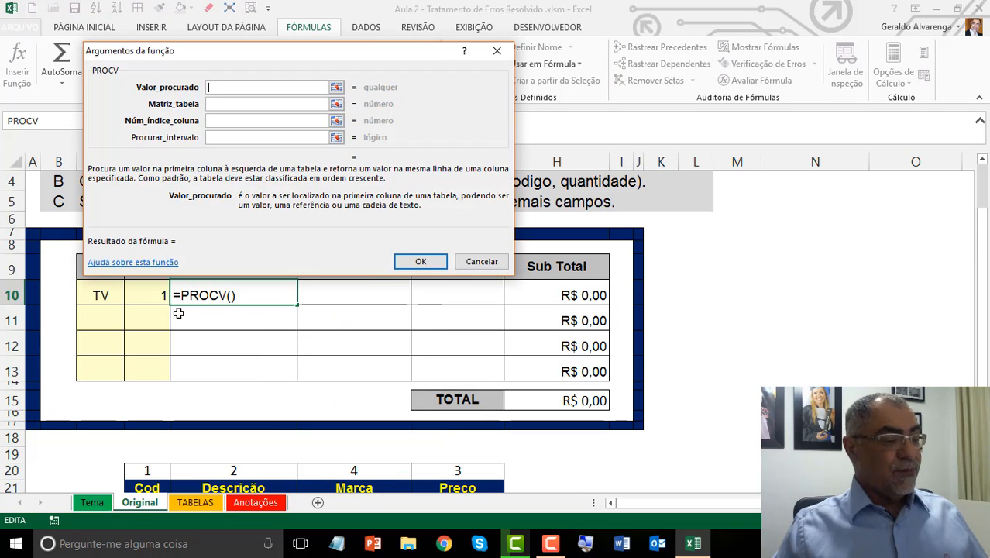
left_click(117, 295)
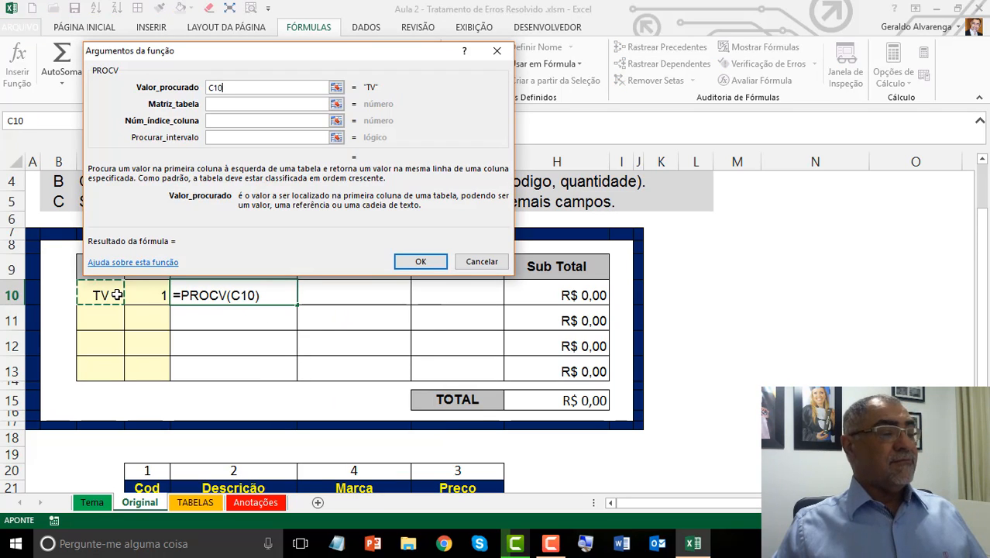
Set the PROCV Matriz_tabela argument to the named range PRODUTOS and move the arguments dialog off the form's first columns
left_click(261, 106)
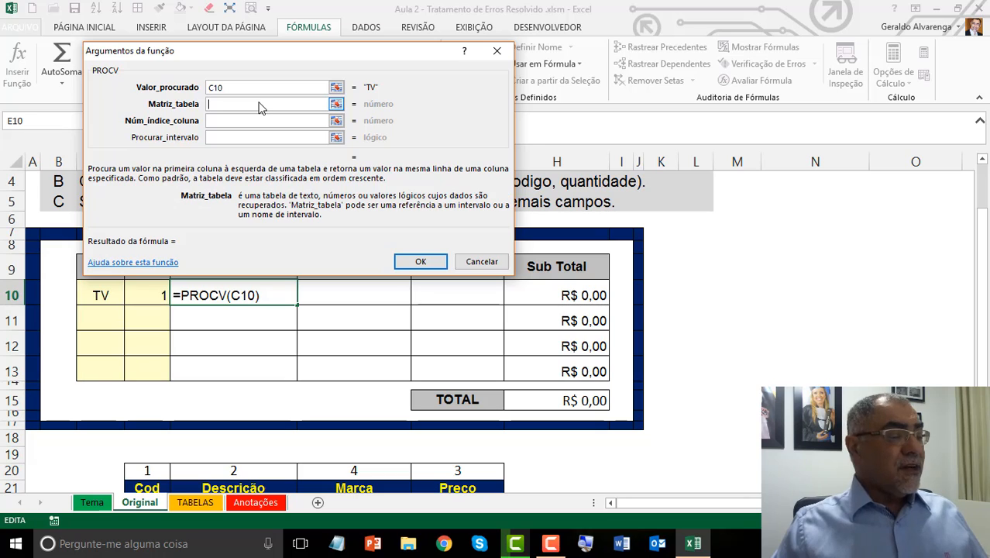
key("F3")
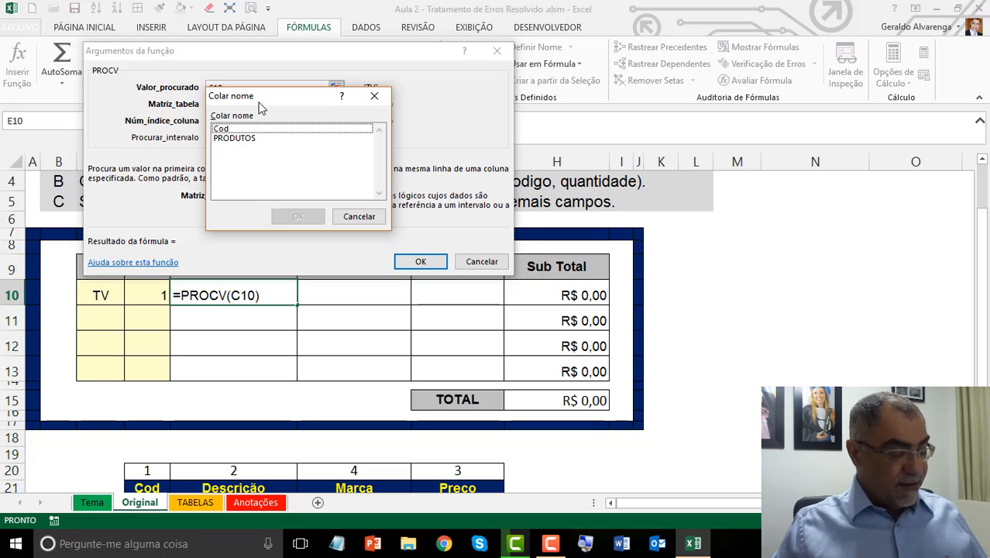
left_click(234, 138)
left_click(299, 216)
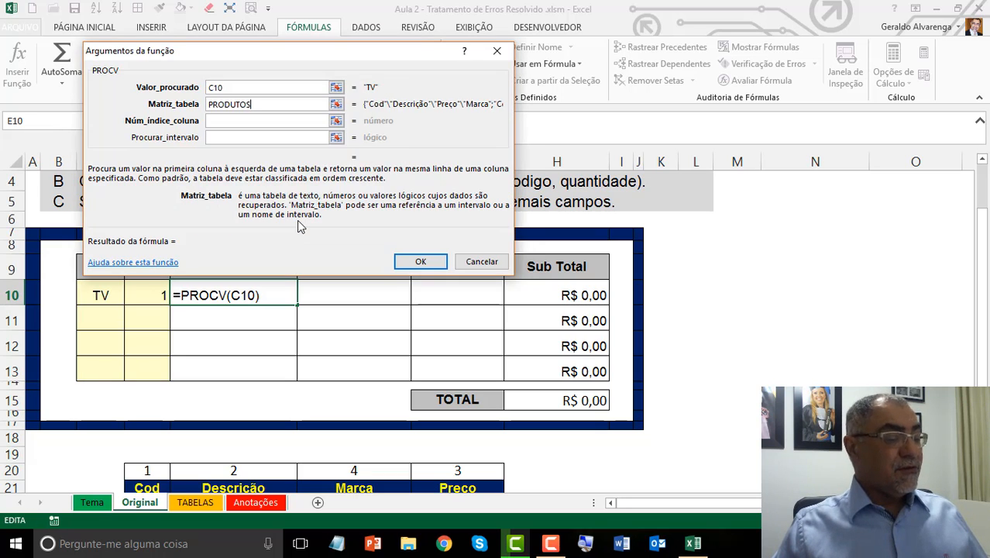
left_click_drag(323, 57, 524, 40)
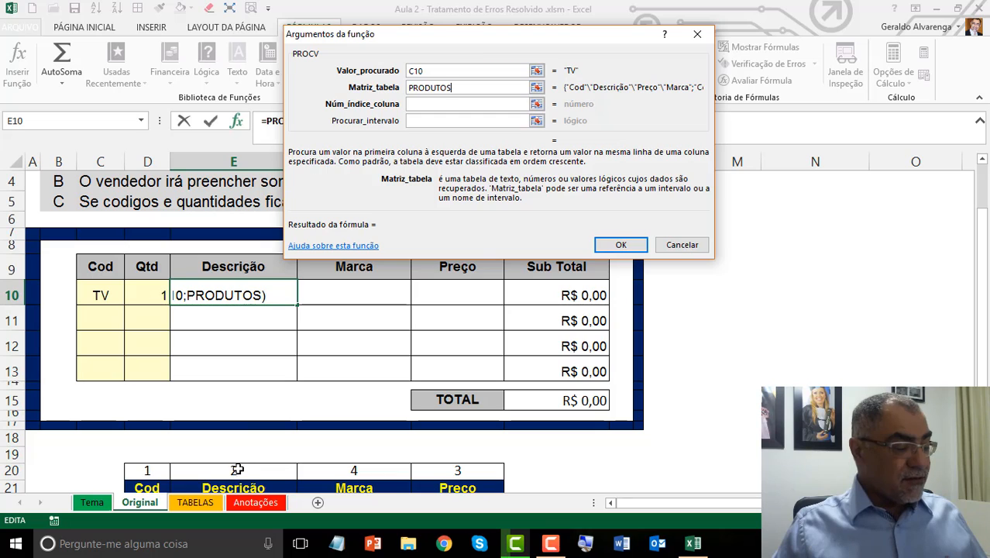
Set Núm_índice_coluna to 2 and Procurar_intervalo to 0, and confirm the PROCV formula in E10
left_click(466, 105)
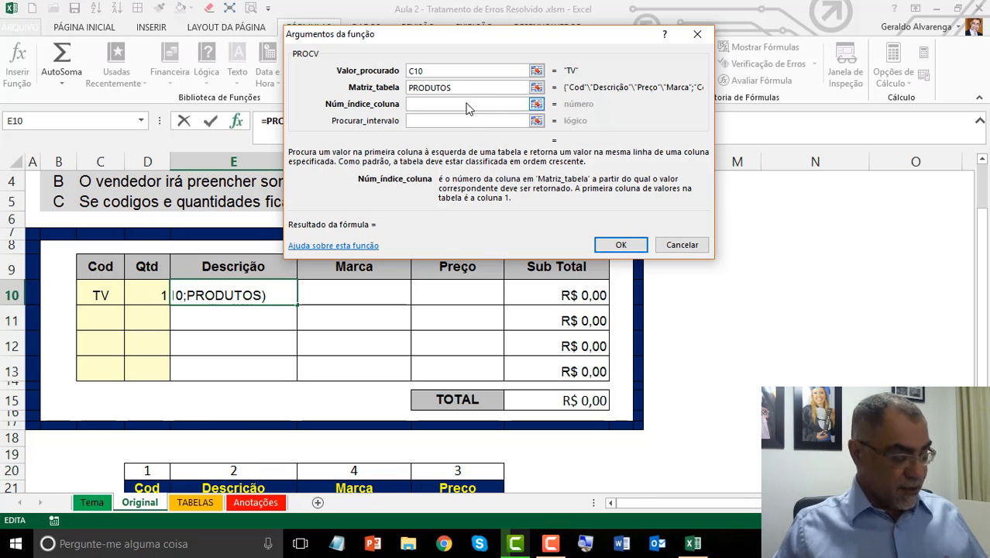
type("2")
left_click(447, 122)
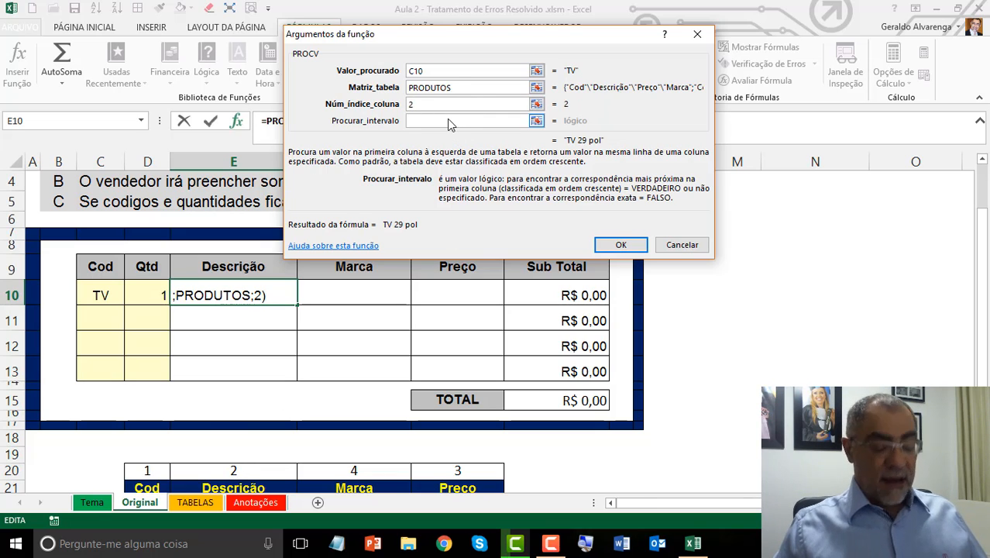
type("0")
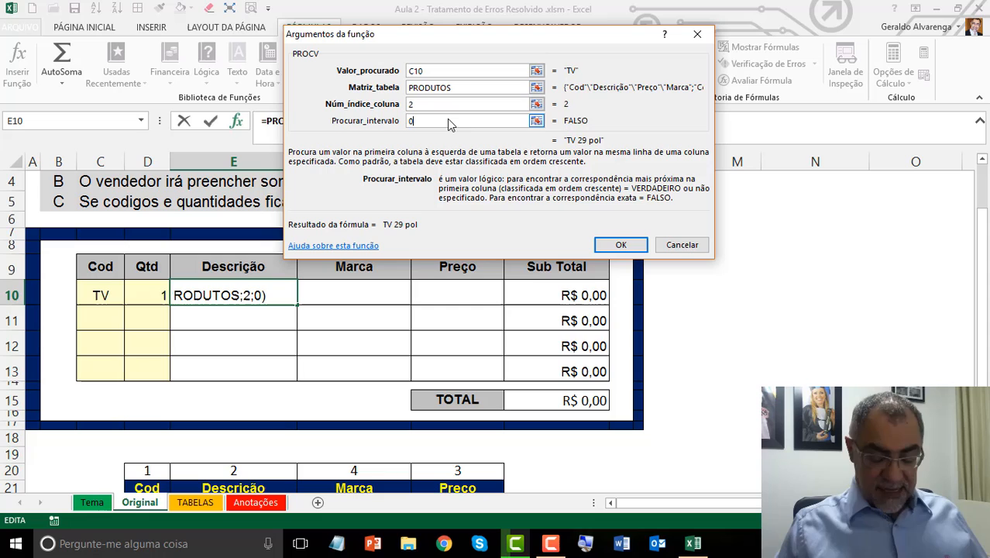
left_click(621, 246)
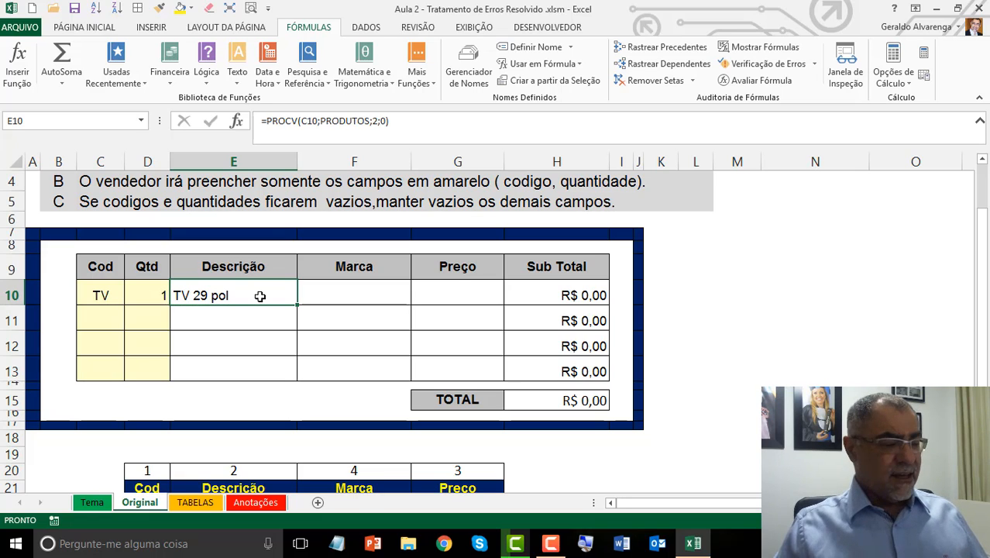
Lock the lookup column in the E10 formula so it reads =PROCV($C10;PRODUTOS;2;0)
left_click(314, 295)
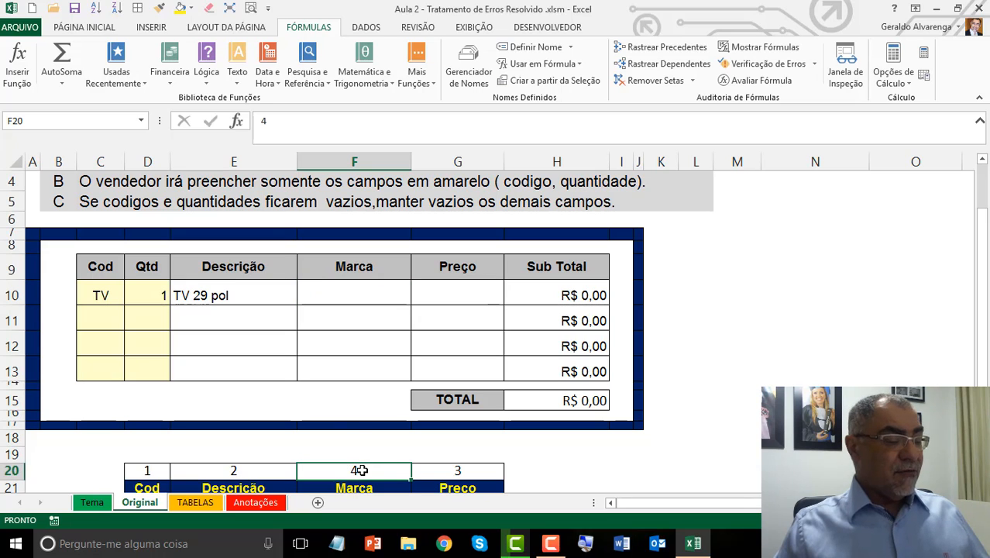
left_click(243, 291)
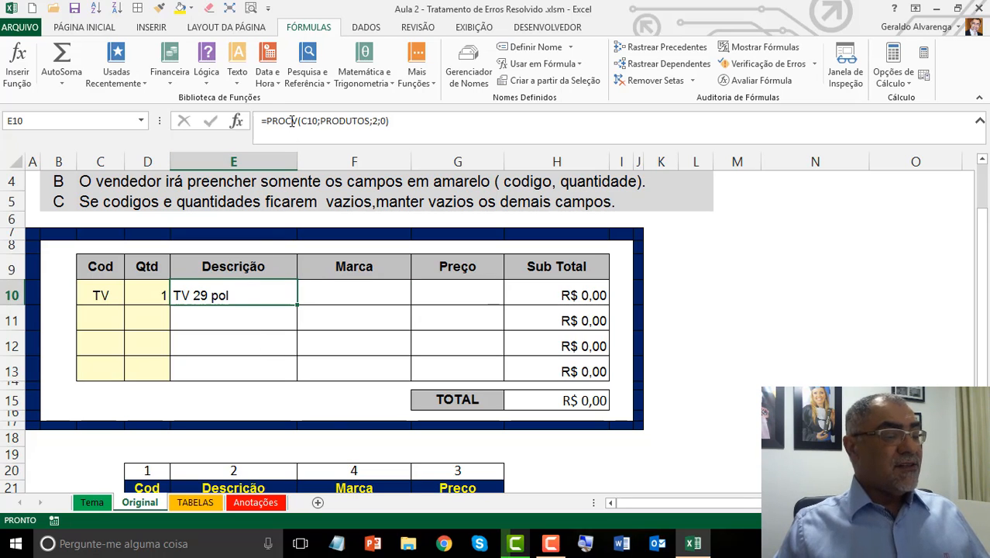
left_click(386, 137)
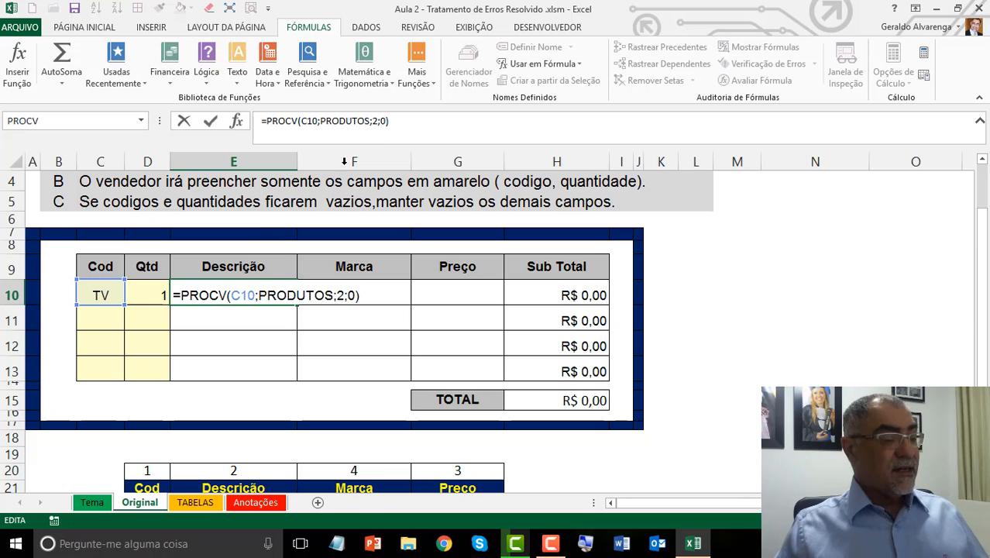
left_click(233, 295)
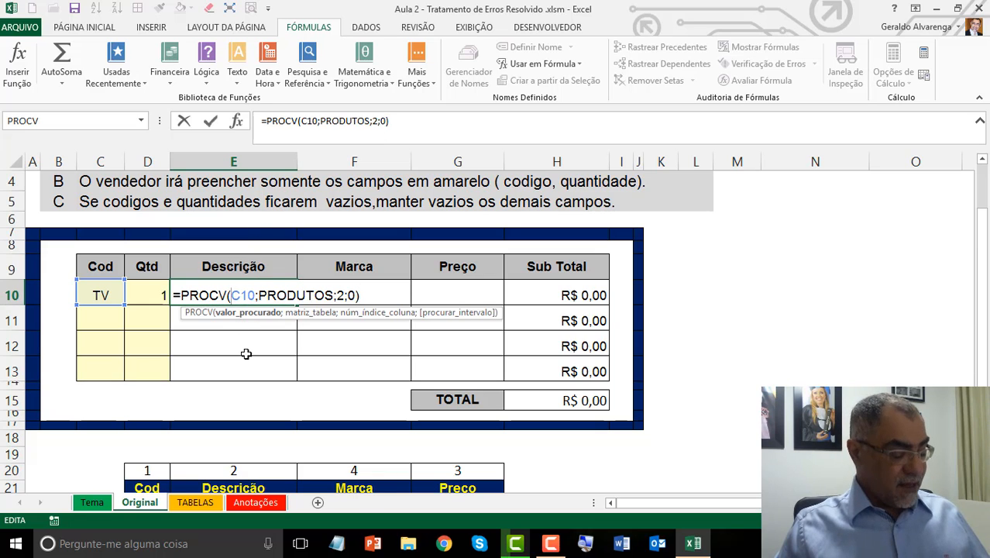
key("F4")
key("F4")
key("F4")
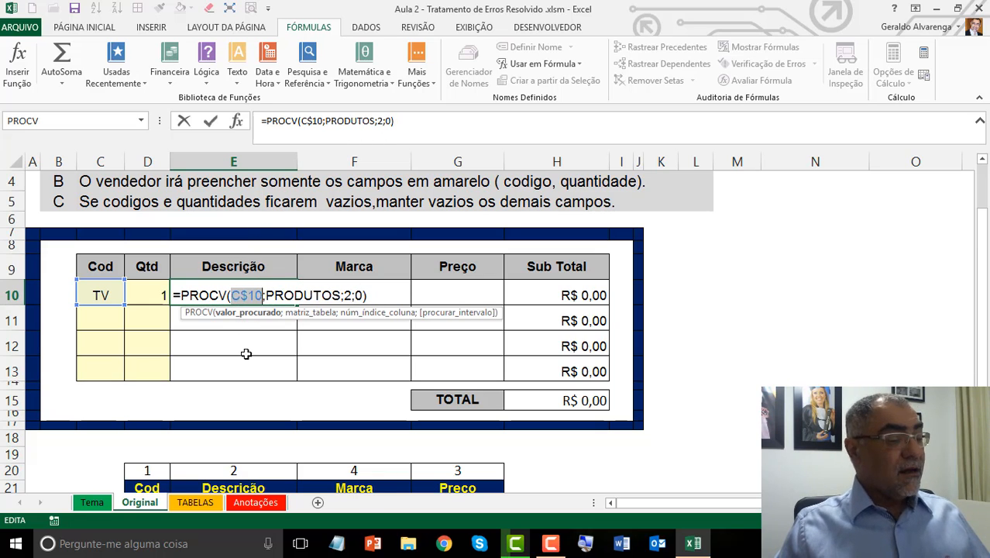
key("Return")
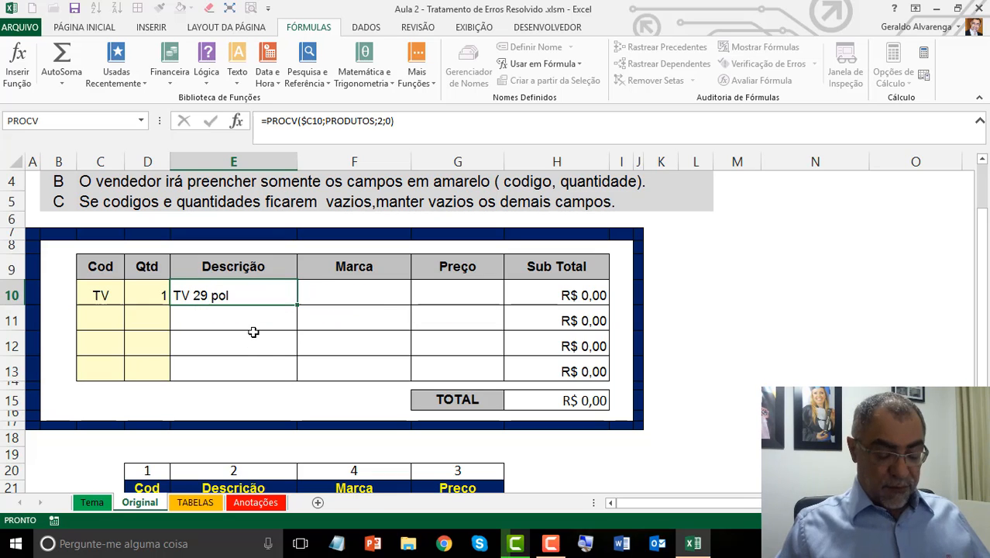
Copy the E10 formula into the Marca cell F10 and change its column index to 4, giving =PROCV($C10;PRODUTOS;4;0)
left_click(283, 298)
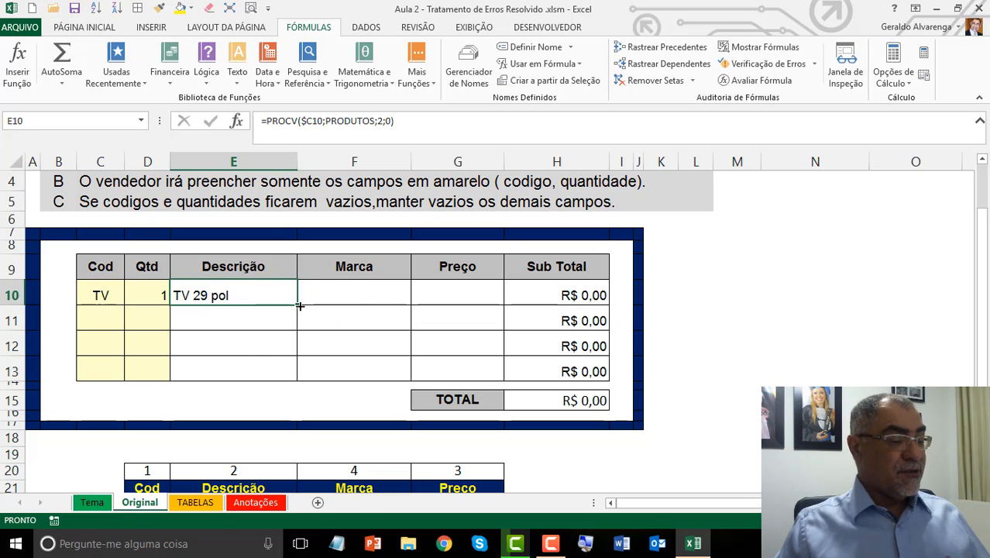
left_click_drag(300, 306, 347, 310)
left_click(346, 292)
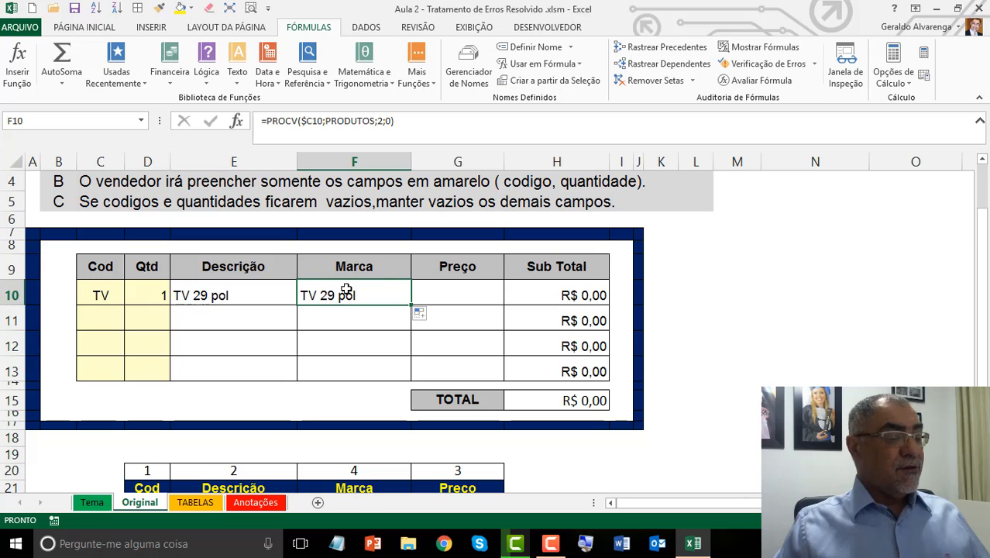
double_click(346, 292)
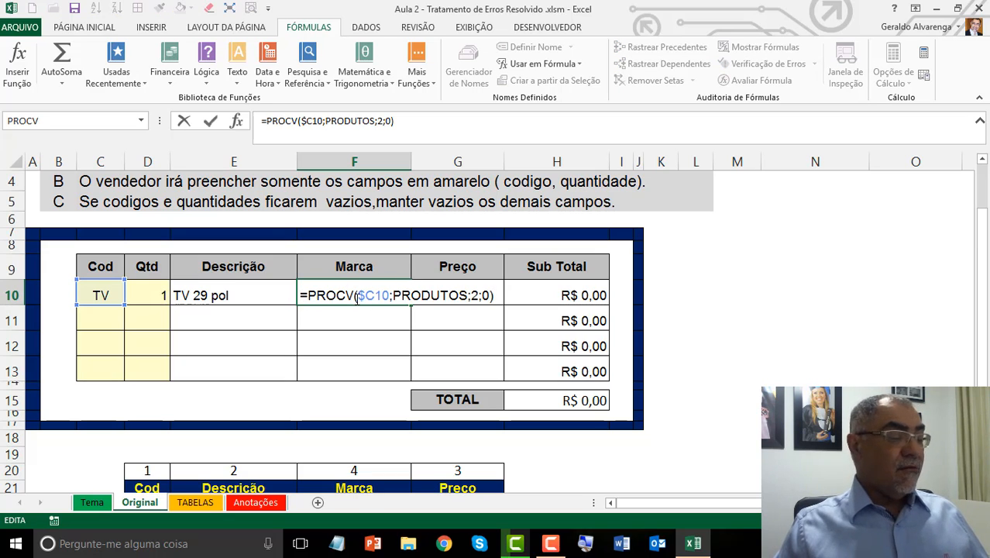
left_click(476, 295)
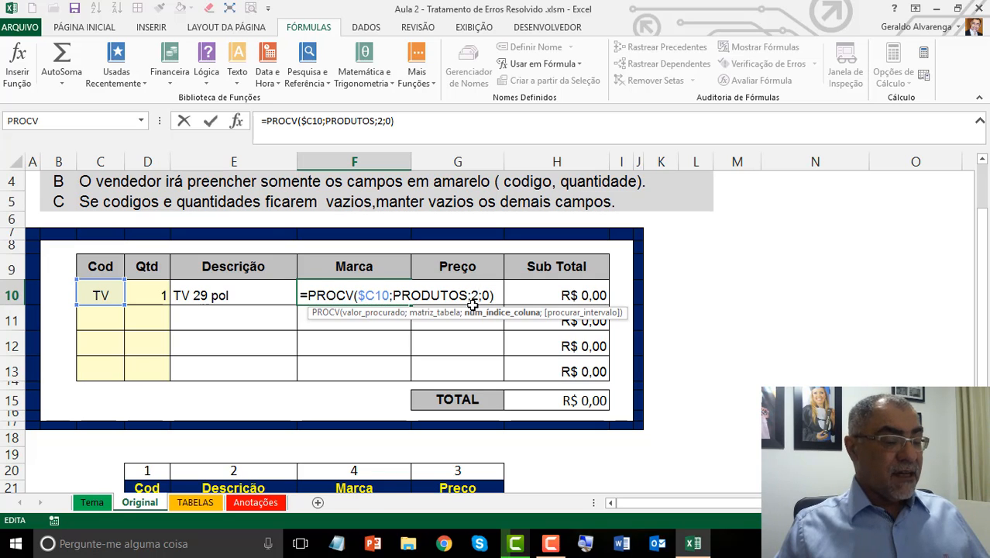
key("BackSpace")
type("4")
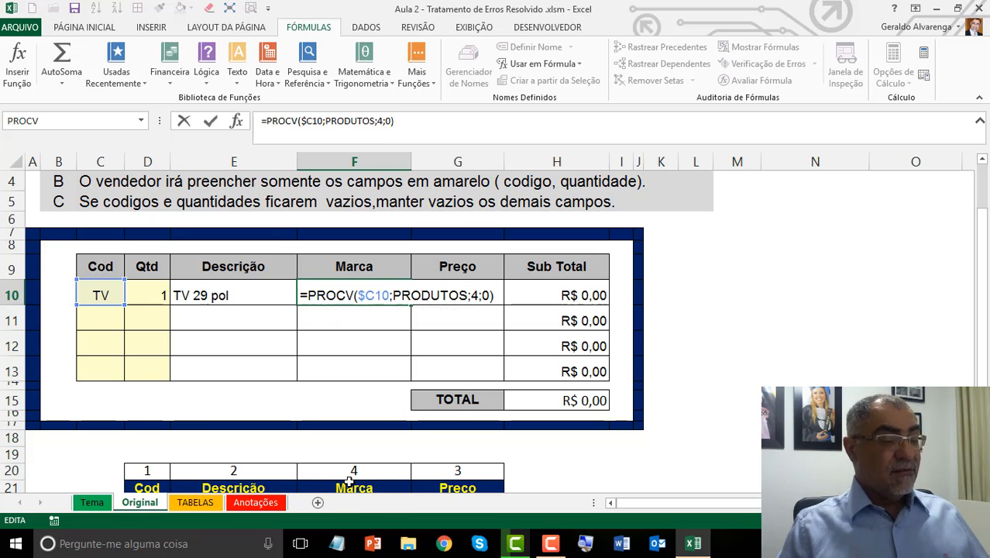
key("Return")
Copy the F10 formula into the Preço cell G10 and change its column index to 3, giving =PROCV($C10;PRODUTOS;3;0)
left_click(376, 294)
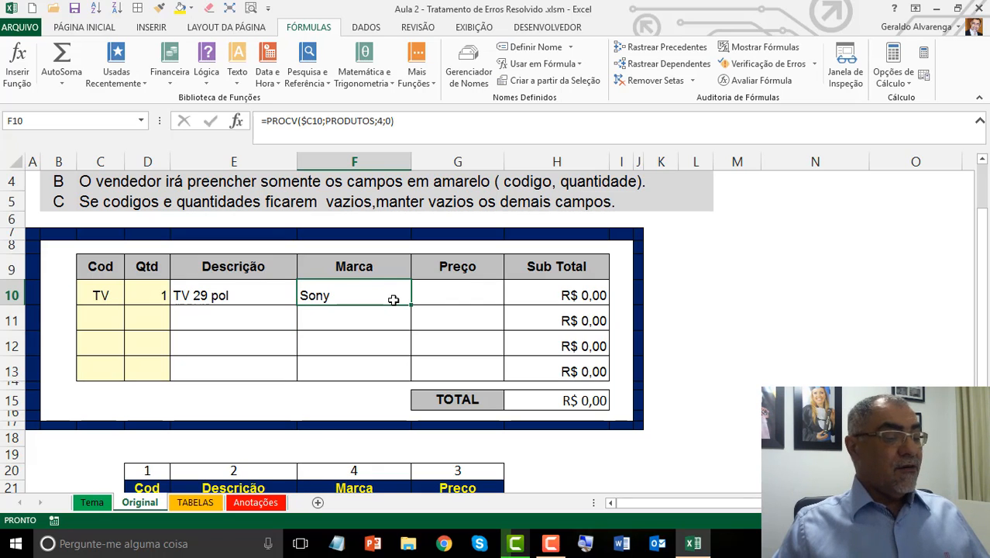
left_click_drag(411, 304, 457, 296)
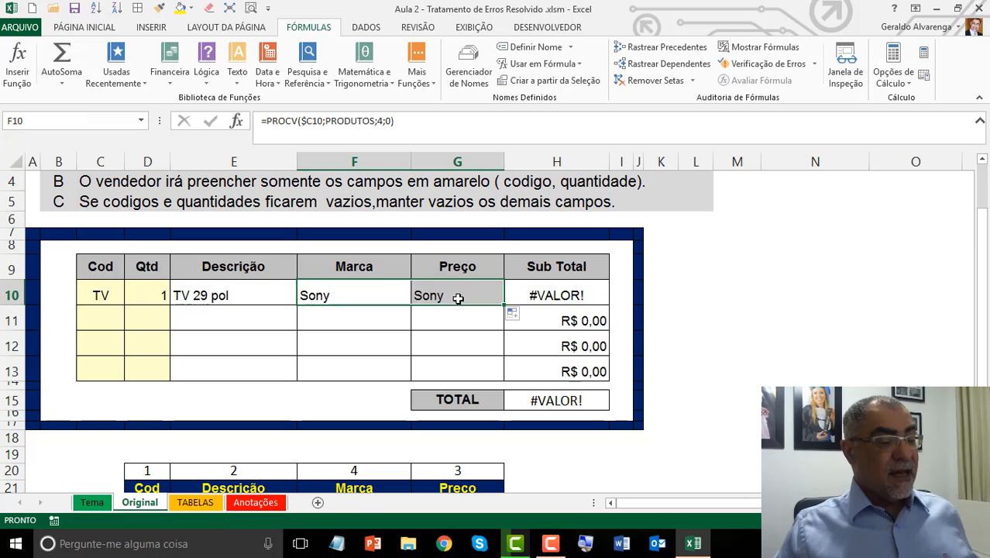
double_click(457, 294)
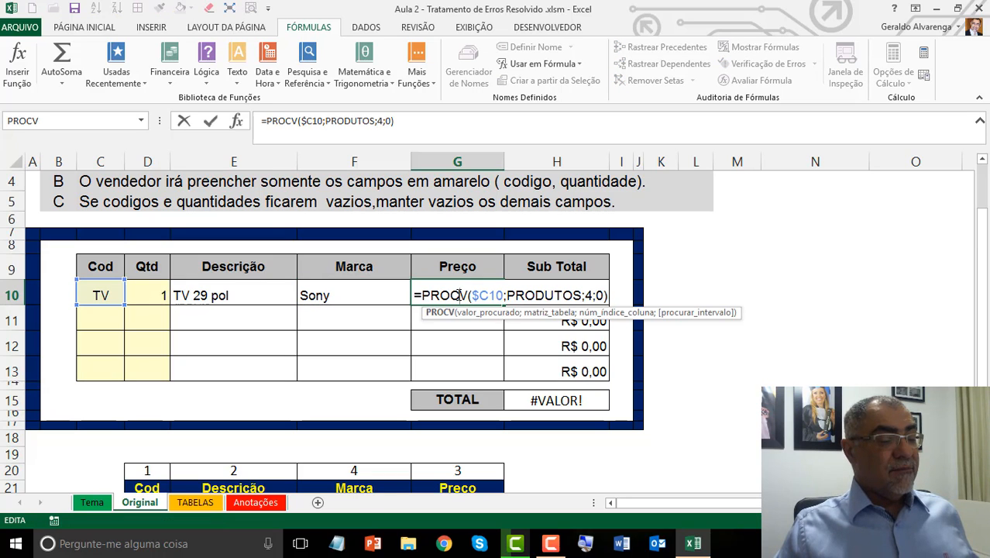
left_click(585, 296)
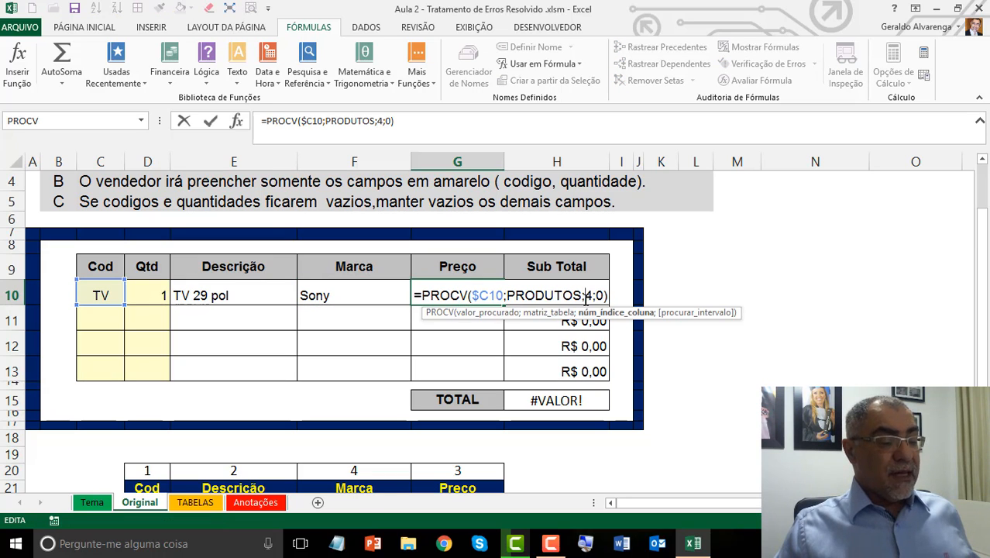
type("3")
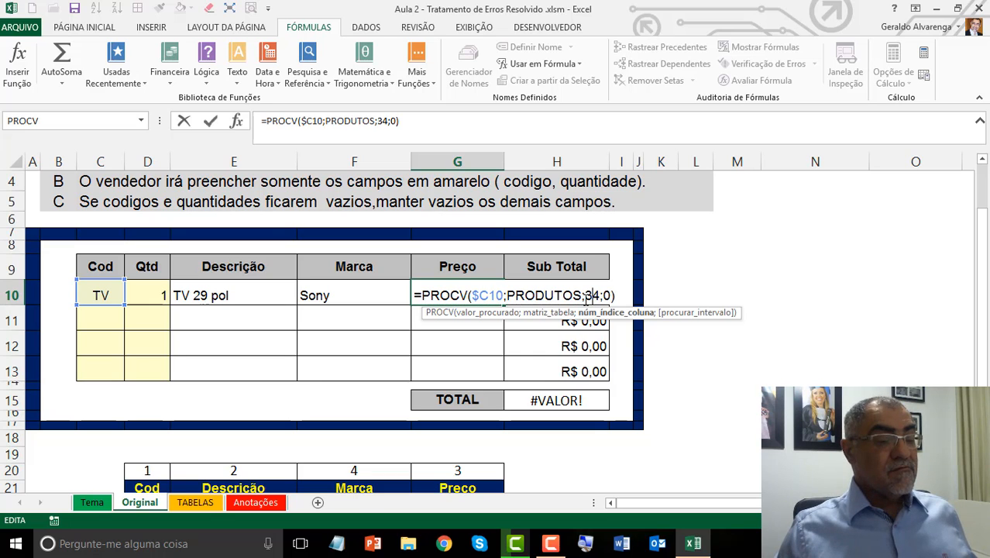
key("Delete")
key("Return")
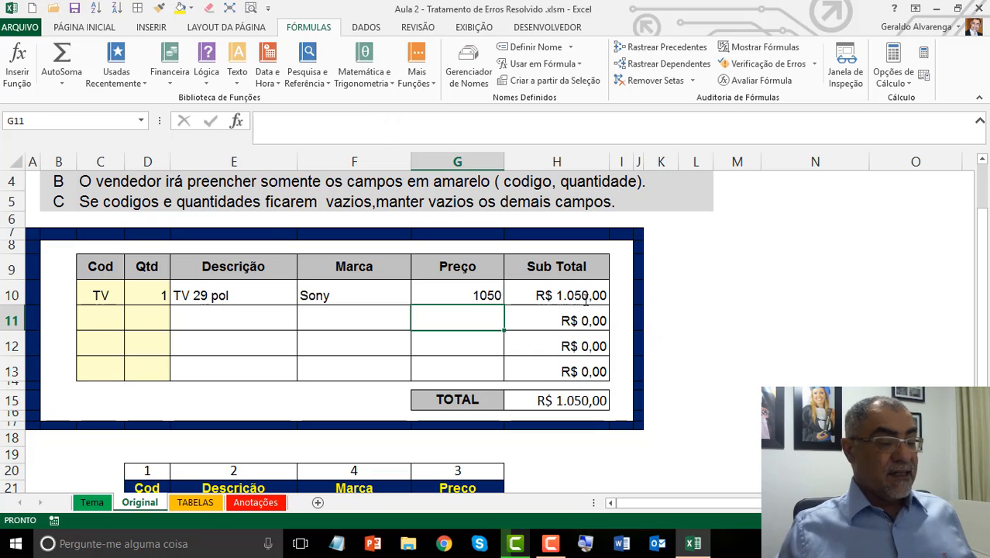
Copy the currency formatting of the Sub Total cells H10:H13 onto the Preço cells G10:G13
left_click(448, 294)
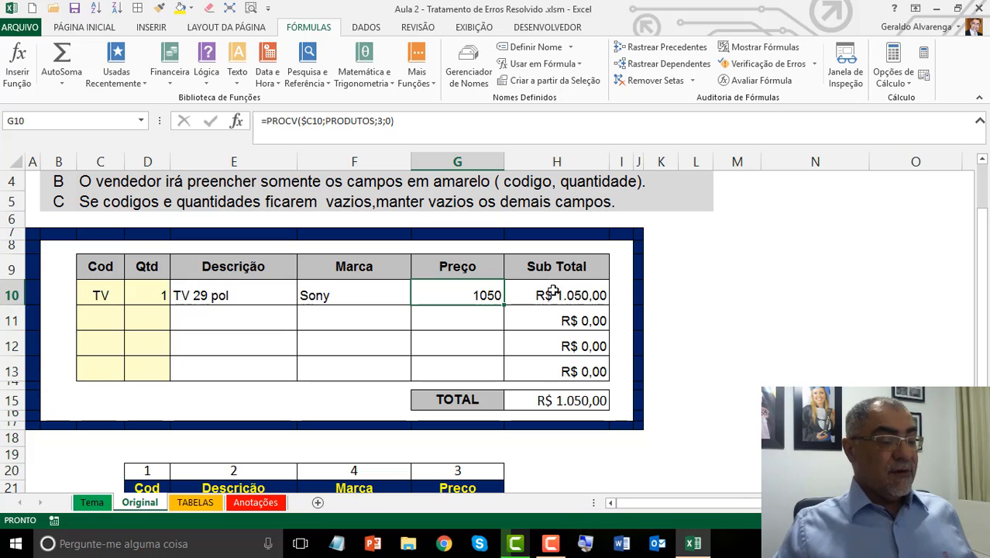
left_click_drag(542, 296, 579, 377)
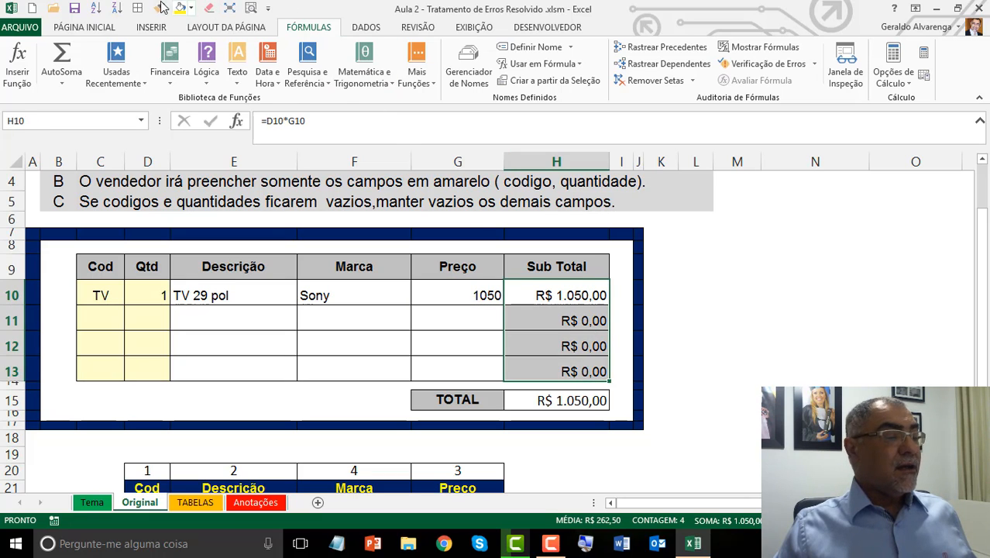
left_click(441, 292)
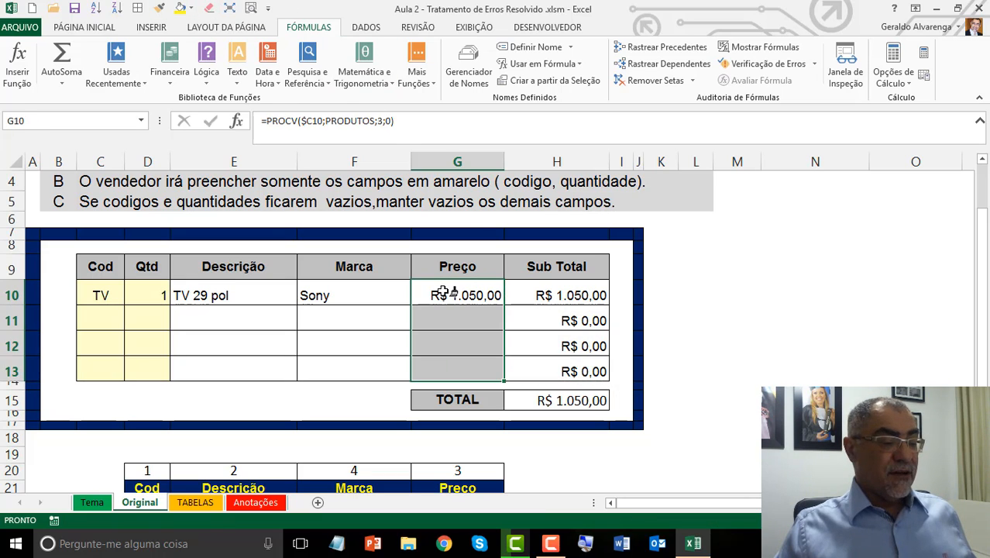
Fill the PROCV formulas of E10:G10 down through row 13 and check the copied formulas in the lower rows
left_click_drag(210, 289, 483, 361)
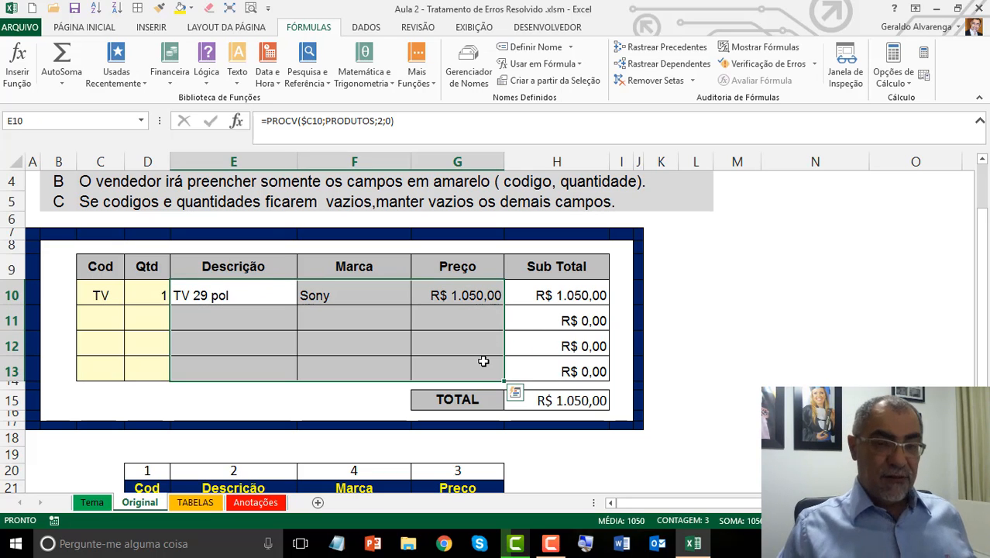
left_click_drag(213, 287, 443, 306)
left_click_drag(248, 295, 455, 359)
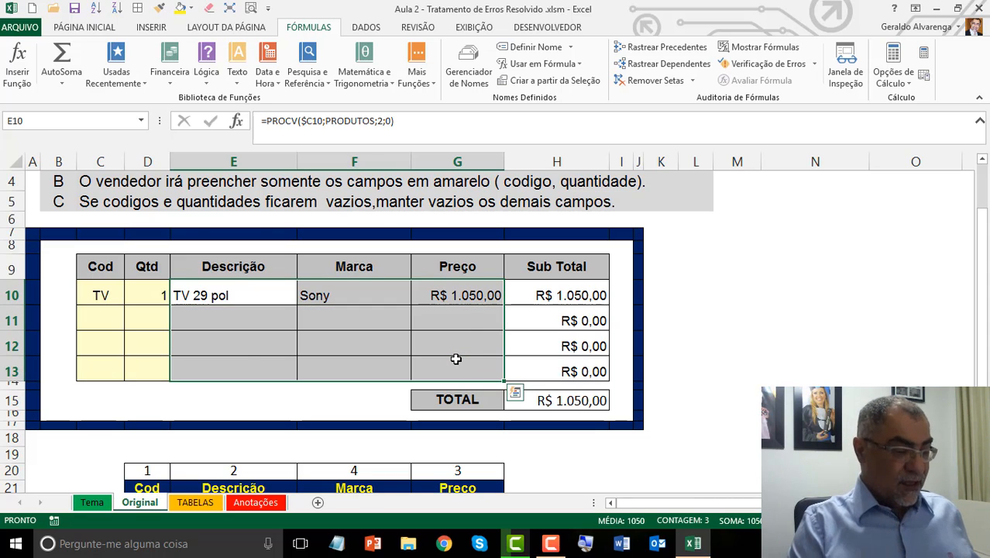
key("ctrl+d")
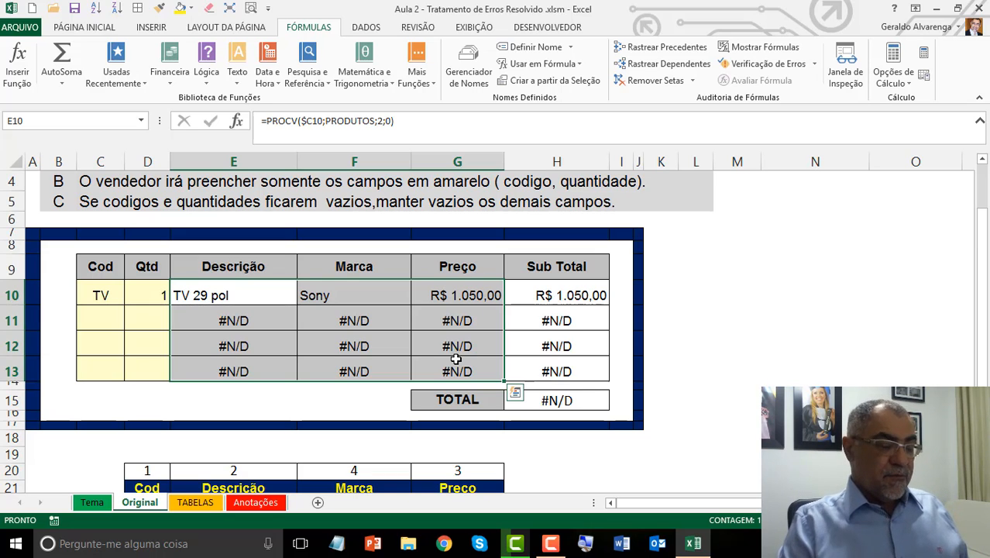
left_click(268, 323)
left_click(414, 328)
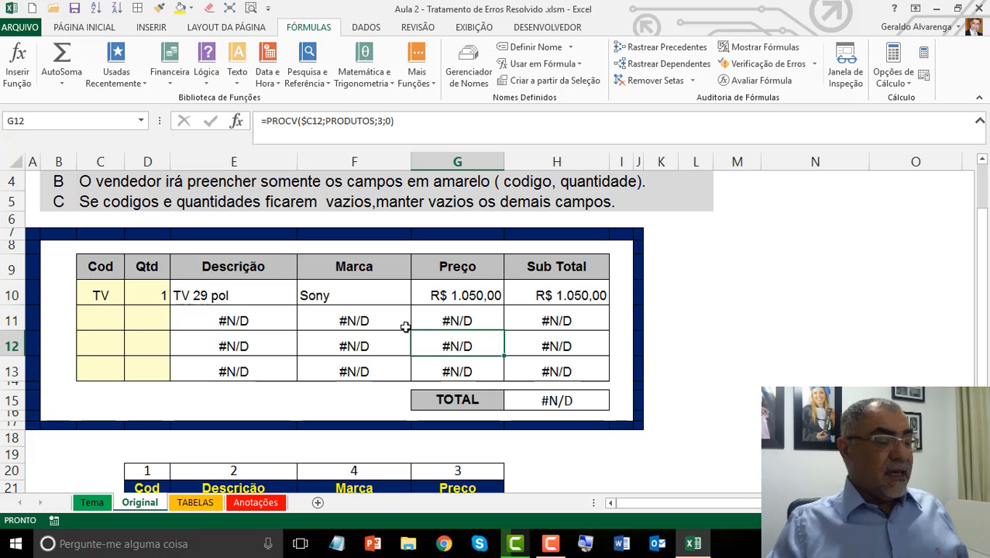
left_click(390, 317)
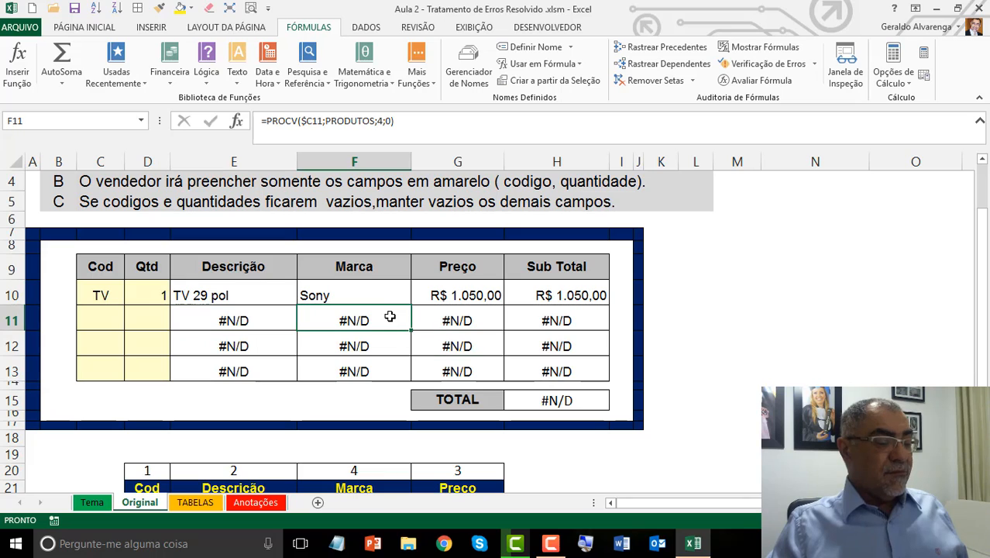
Test the lookup with code DVD in C12 and quantity 3 in D12, and check the subtotal and total cells
left_click(120, 298)
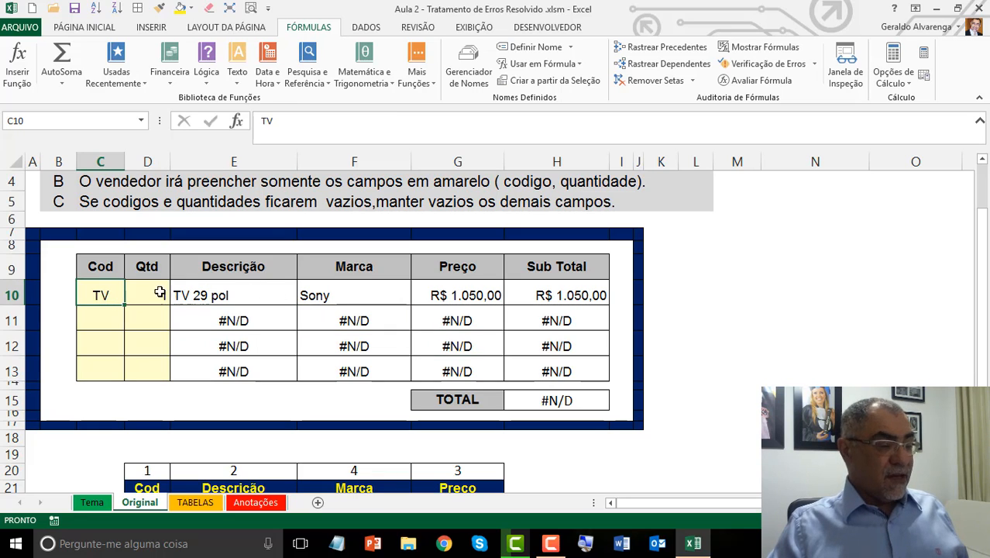
left_click(100, 342)
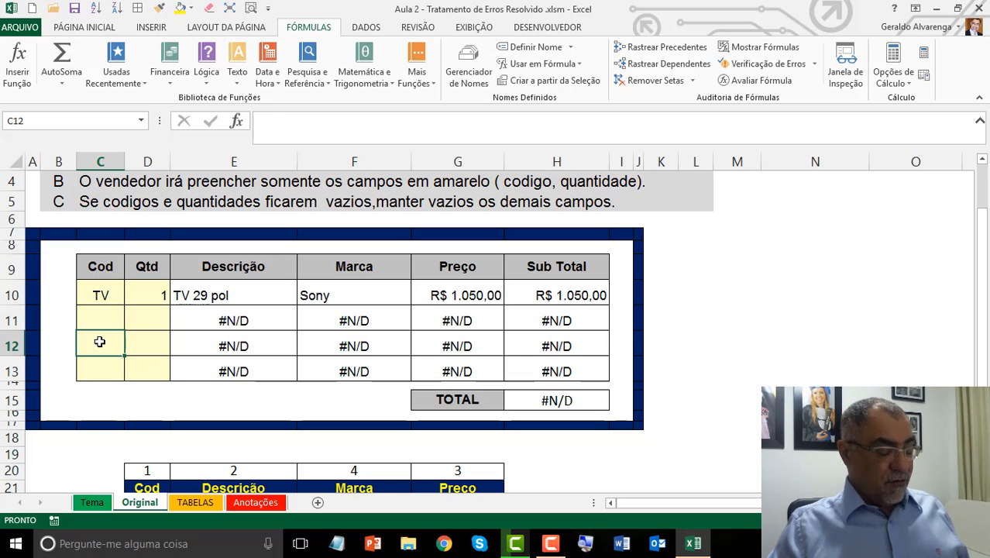
type("DVD")
key("Return")
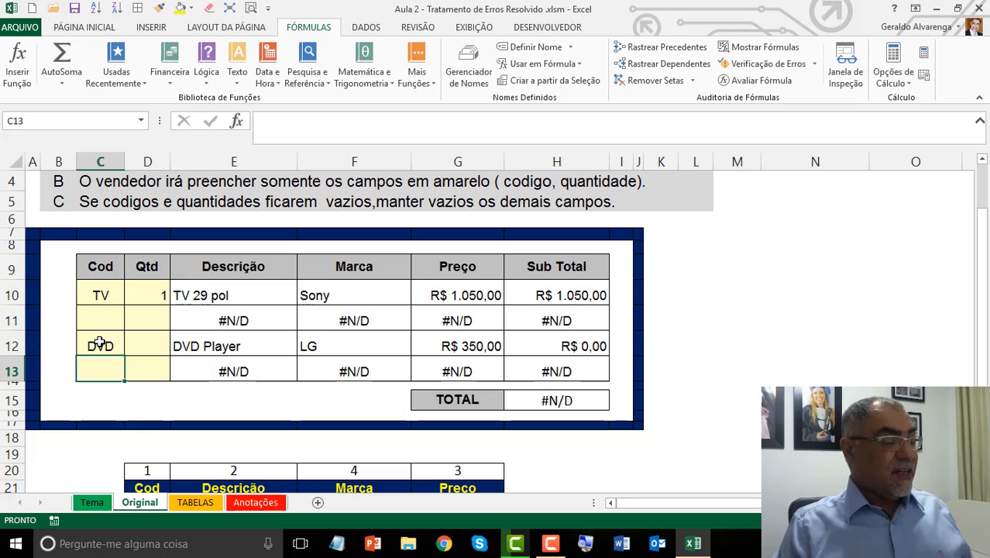
left_click(163, 337)
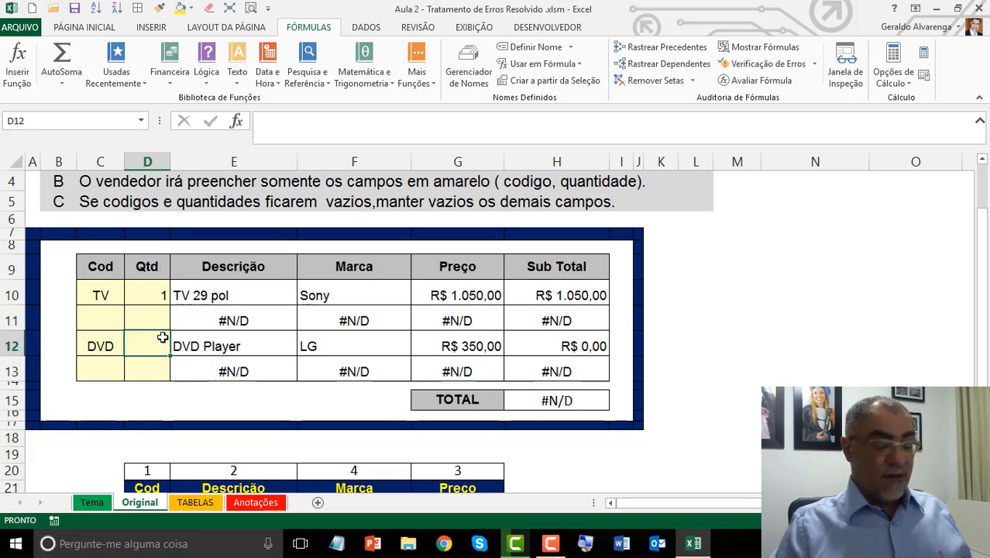
type("3")
key("Return")
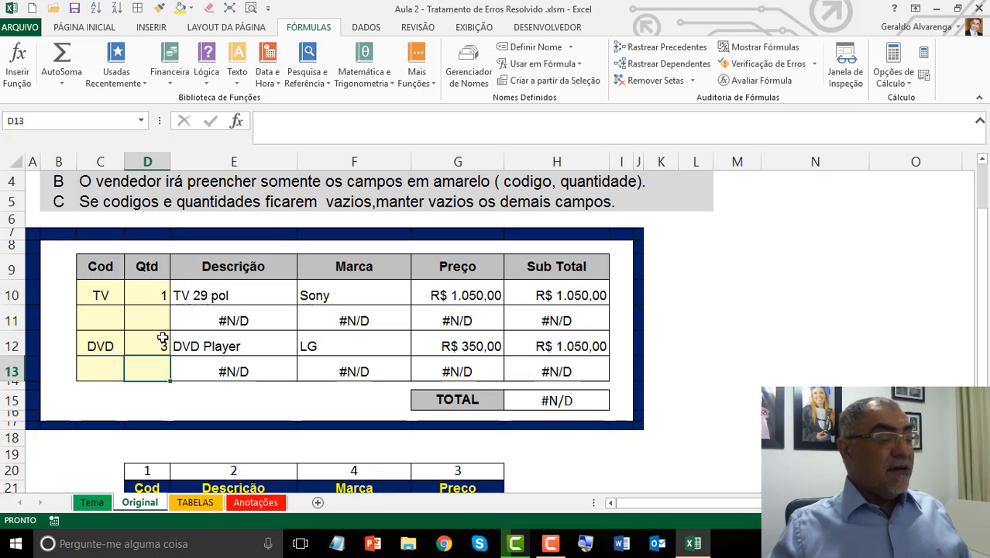
left_click(568, 401)
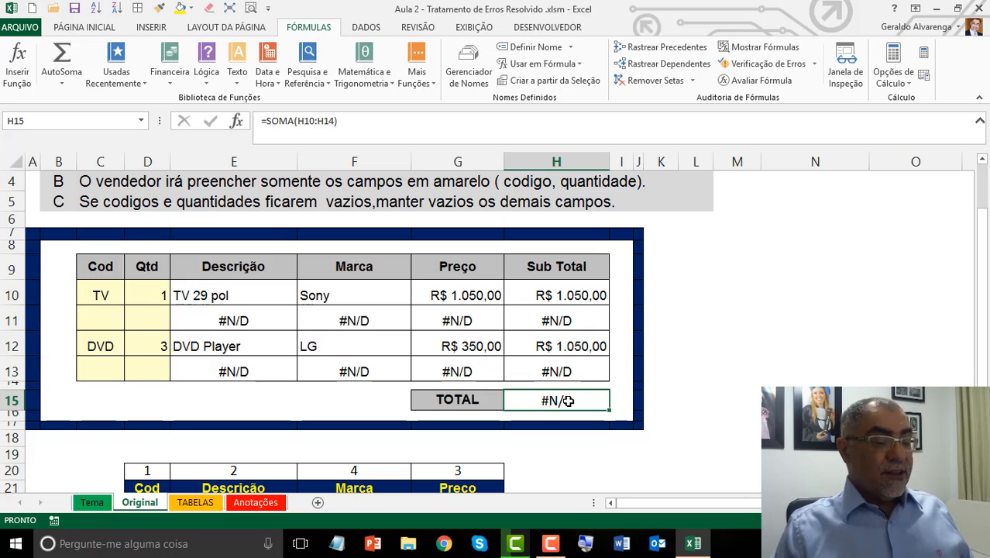
left_click(577, 317)
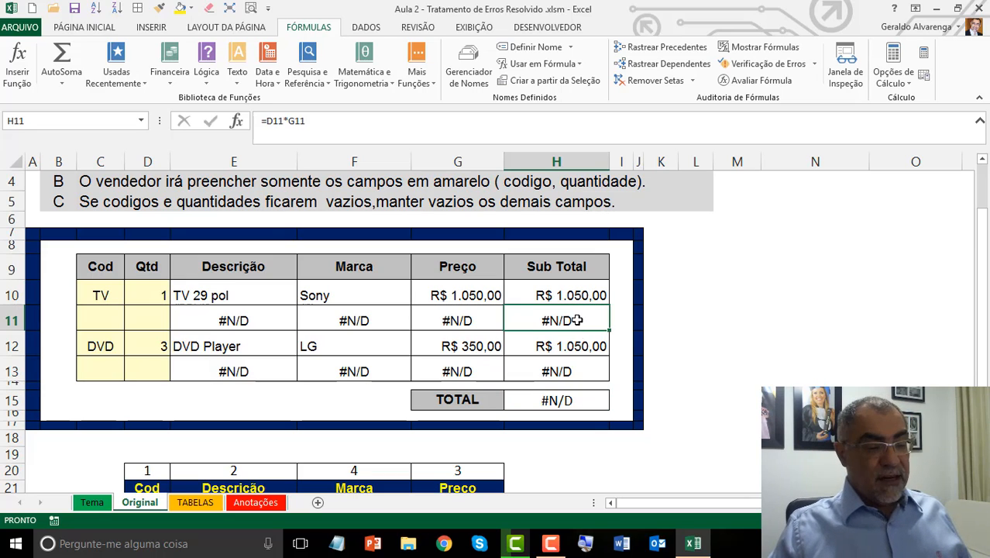
left_click(577, 370)
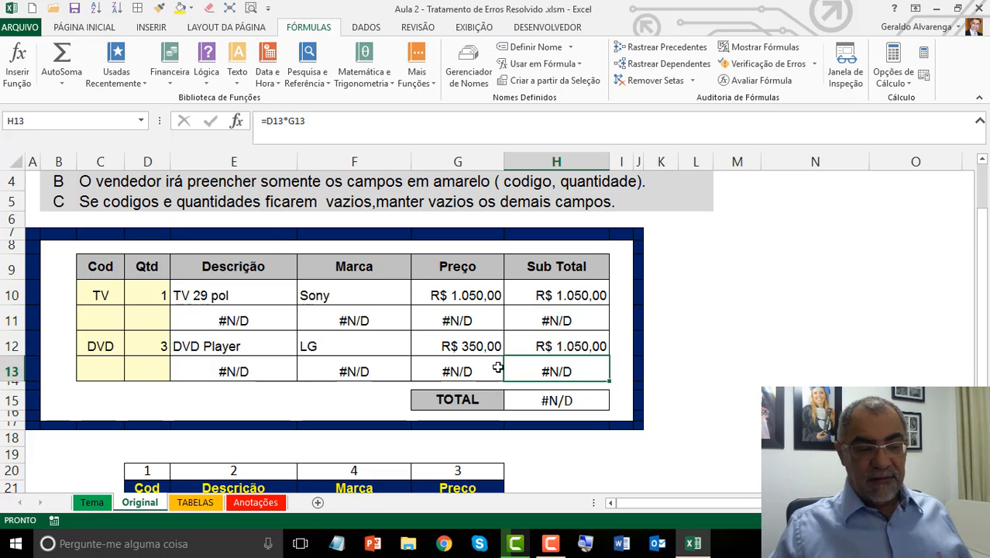
Test the lookup with the nonexistent code XYA in C11 and check the Descrição formula in E11
left_click(117, 313)
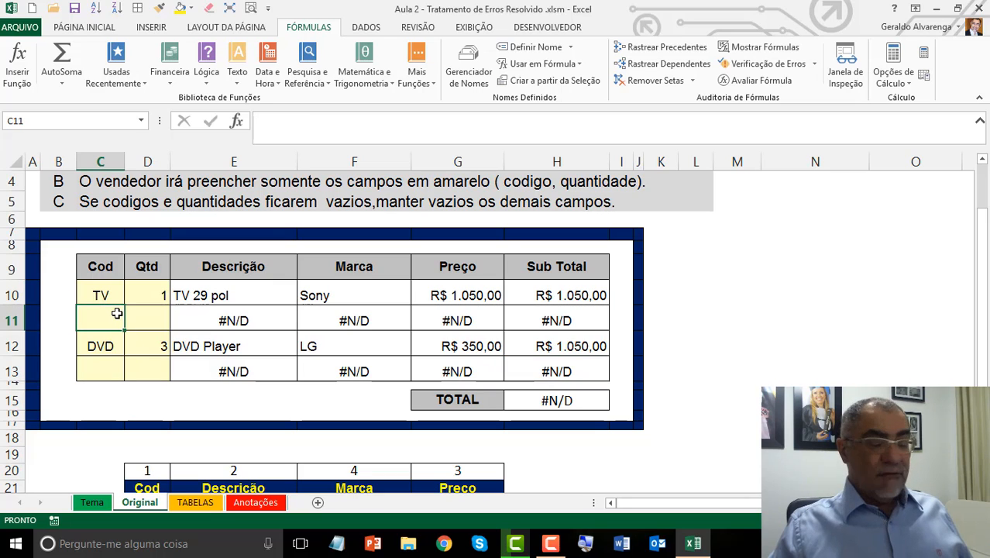
type("XYA")
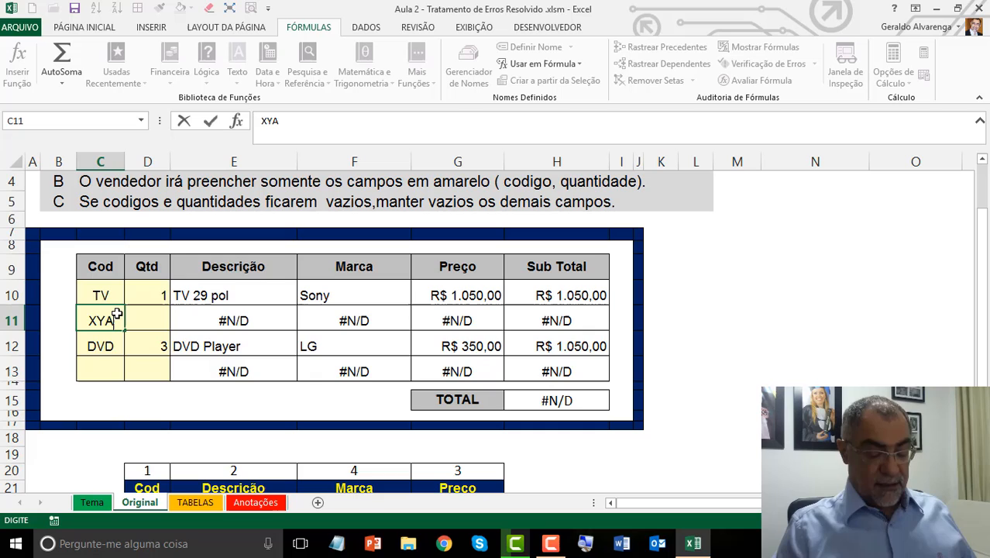
key("Return")
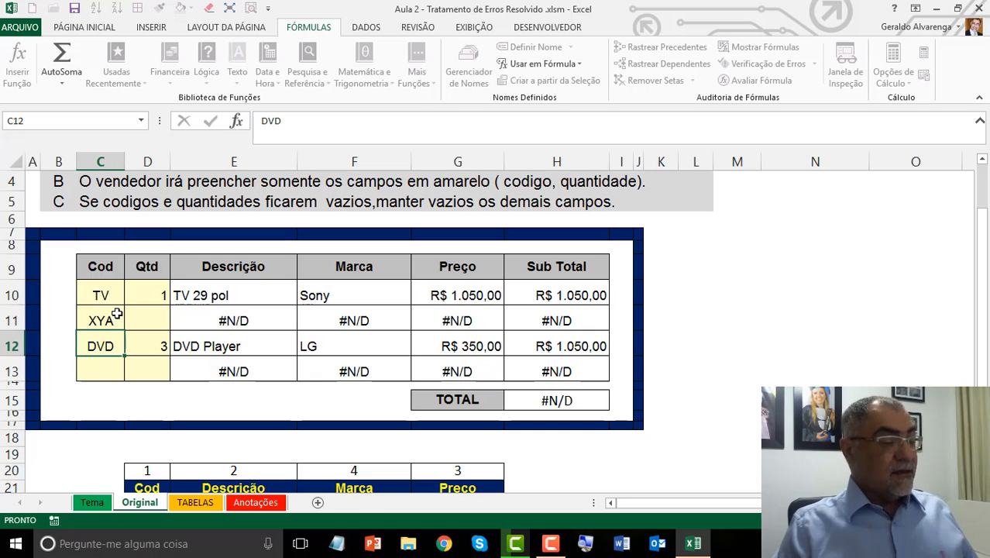
left_click(116, 313)
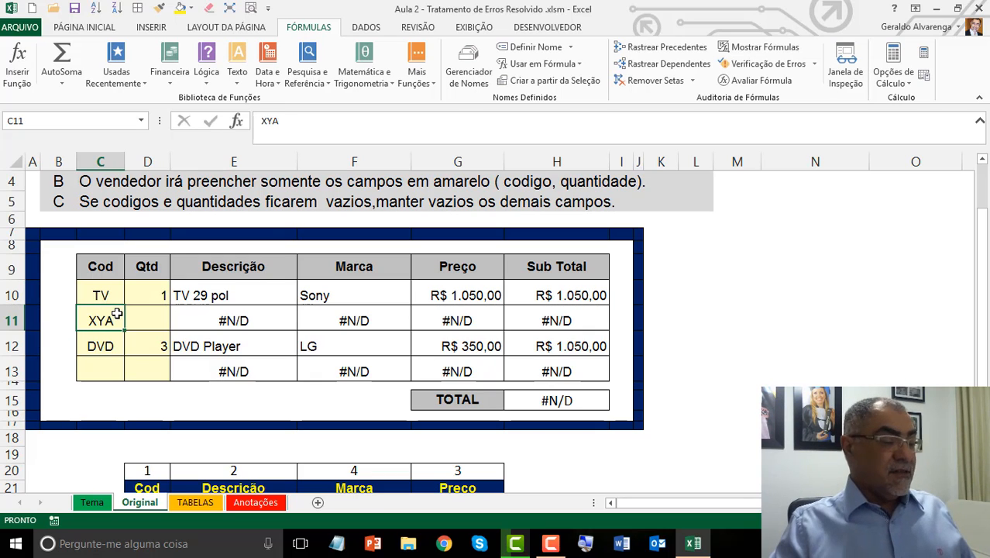
left_click(198, 316)
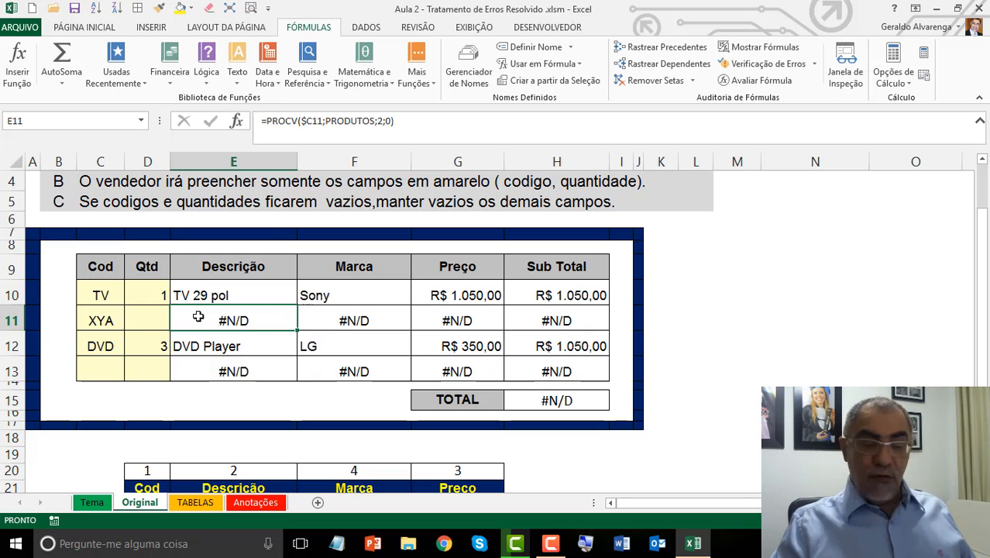
Clear all the codes and quantities from the yellow input cells C10:D13
left_click(108, 295)
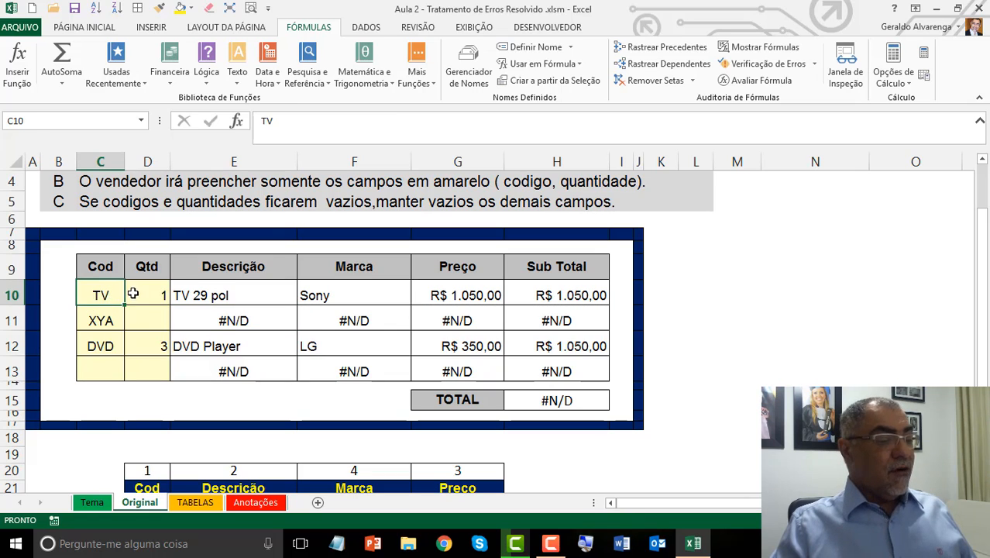
left_click_drag(134, 293, 148, 364)
key("Delete")
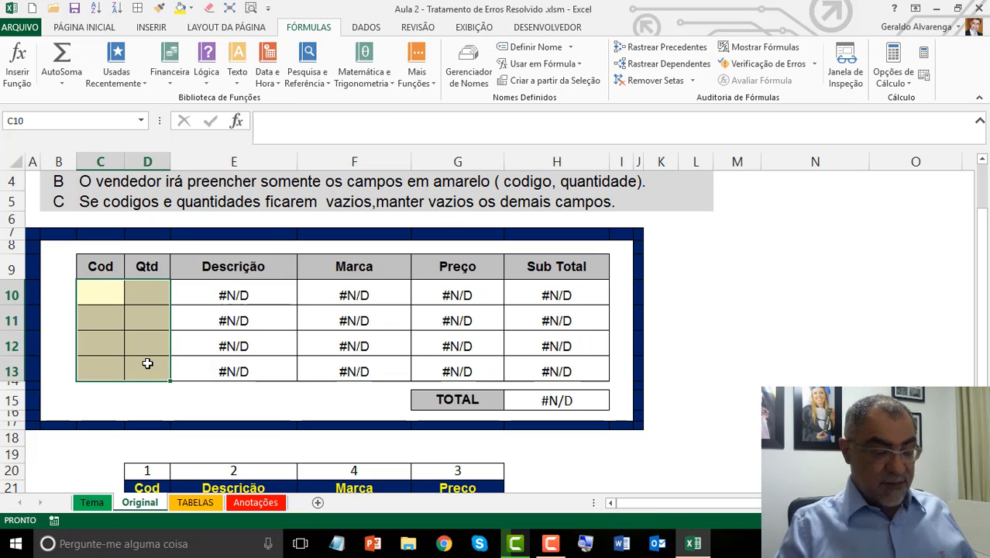
left_click(104, 289)
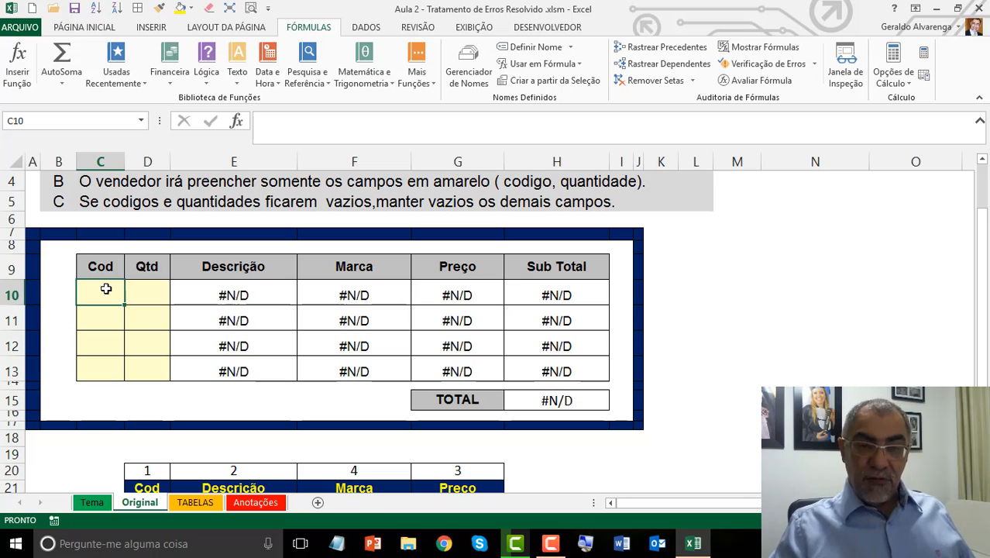
Examine the blank yellow input cells and the Descrição, Marca, Preço and Sub Total cells that depend on them
left_click_drag(106, 288, 106, 369)
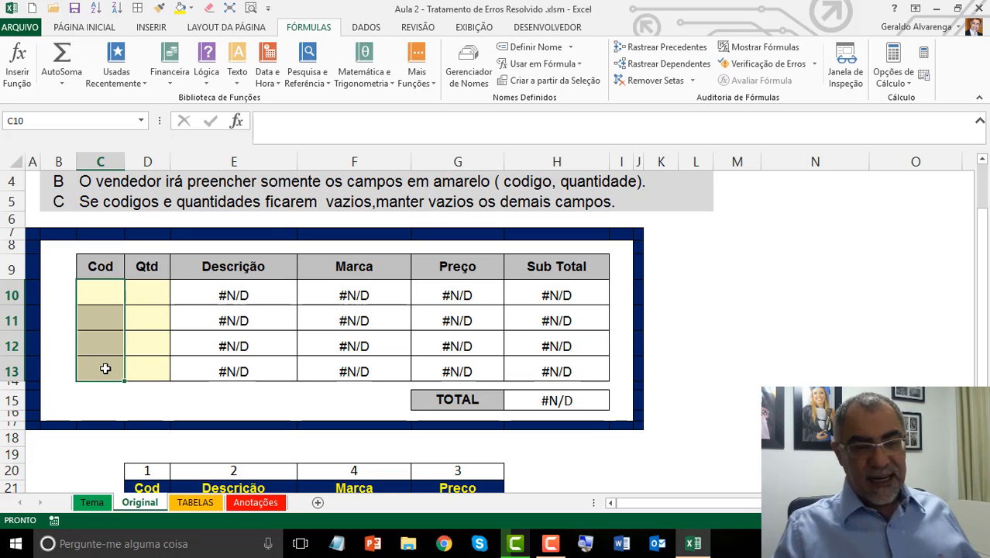
left_click(92, 289)
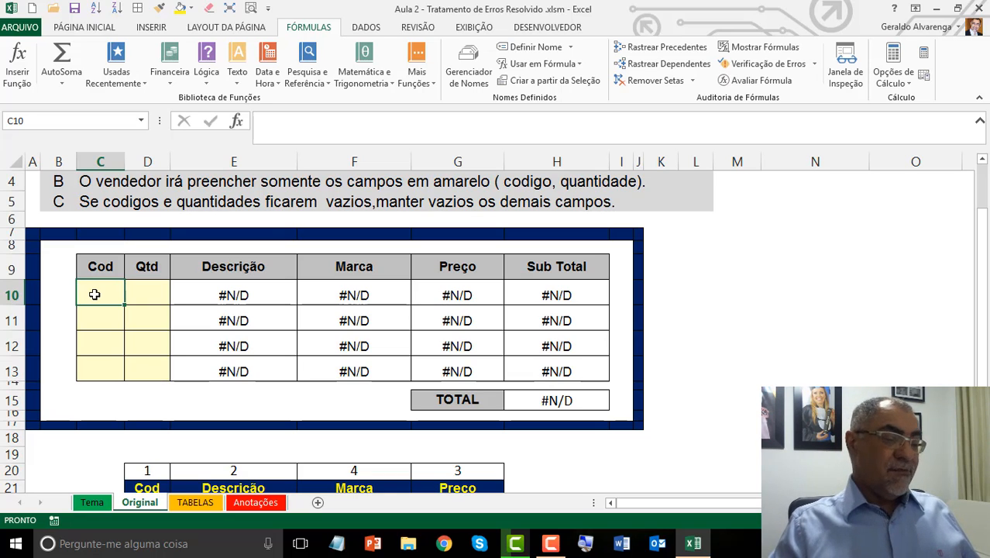
mouse_move(102, 295)
left_mouse_down()
mouse_move(114, 311)
mouse_move(422, 321)
left_mouse_up()
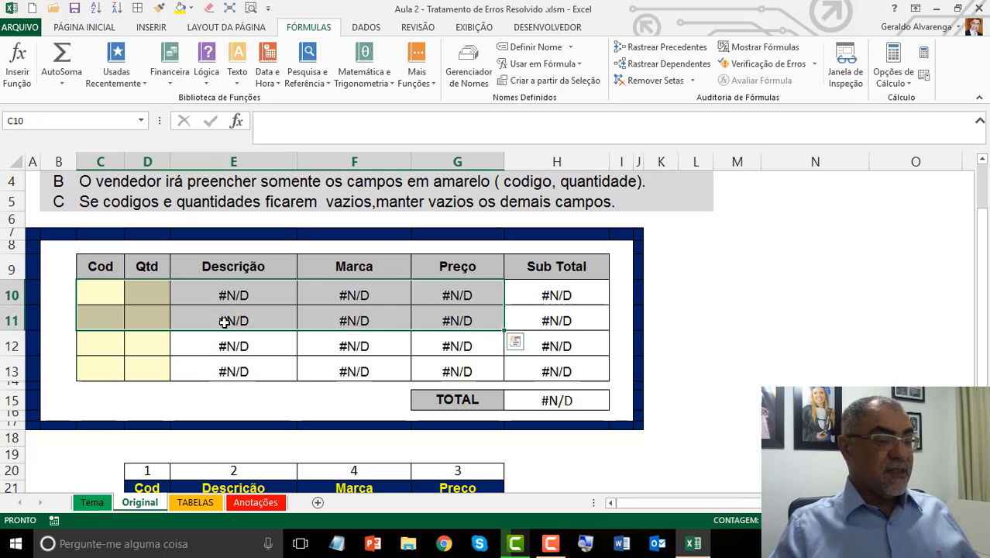
left_click(152, 334)
left_click_drag(230, 289, 490, 369)
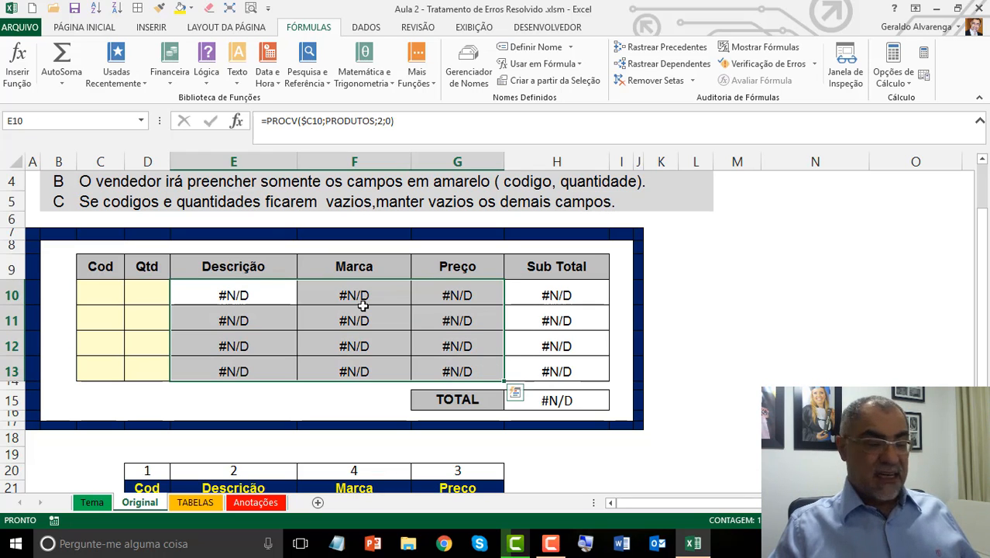
left_click(331, 303)
left_click(464, 292)
left_click(537, 296)
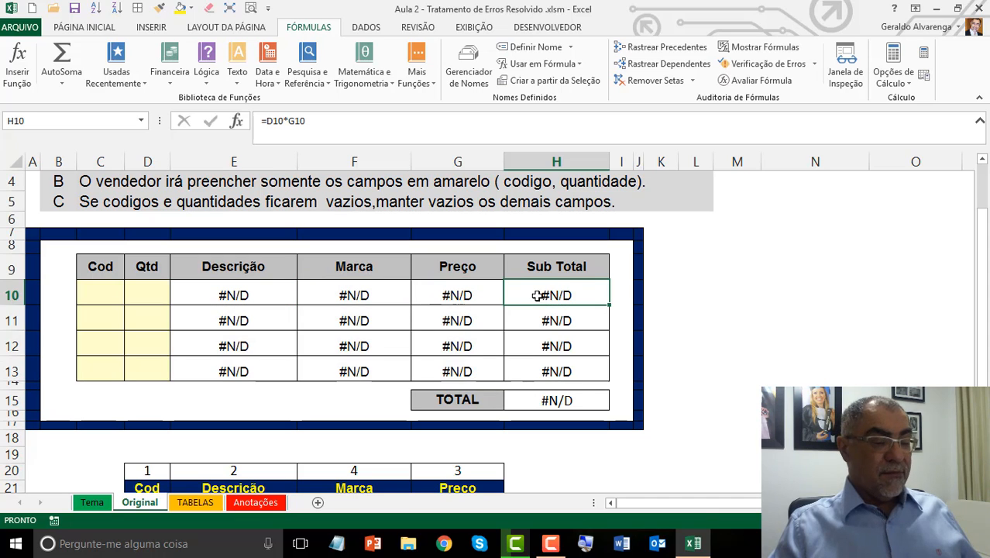
Read the notes on combining PROCV with SEERRO in the Anotações sheet
left_click(259, 503)
left_click(309, 395)
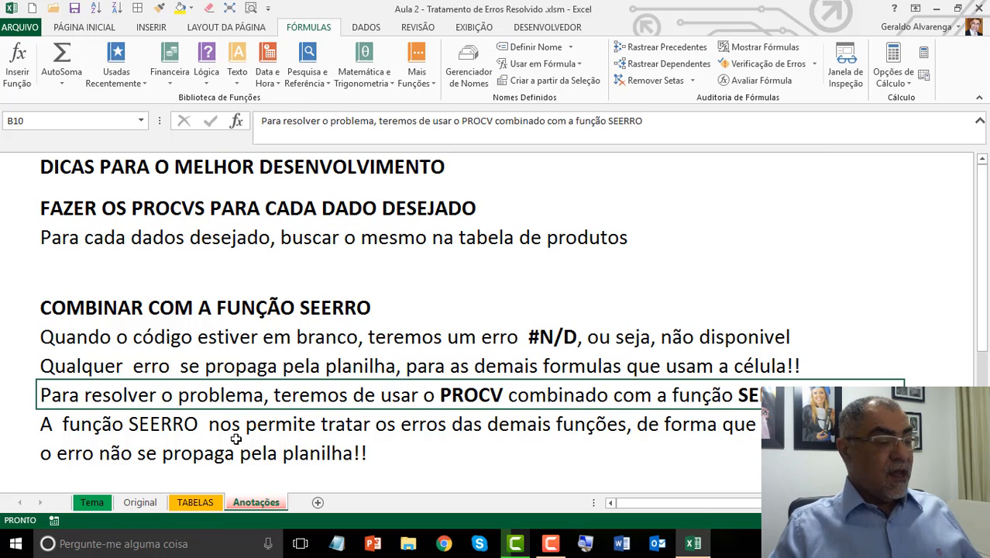
left_click_drag(235, 432, 236, 443)
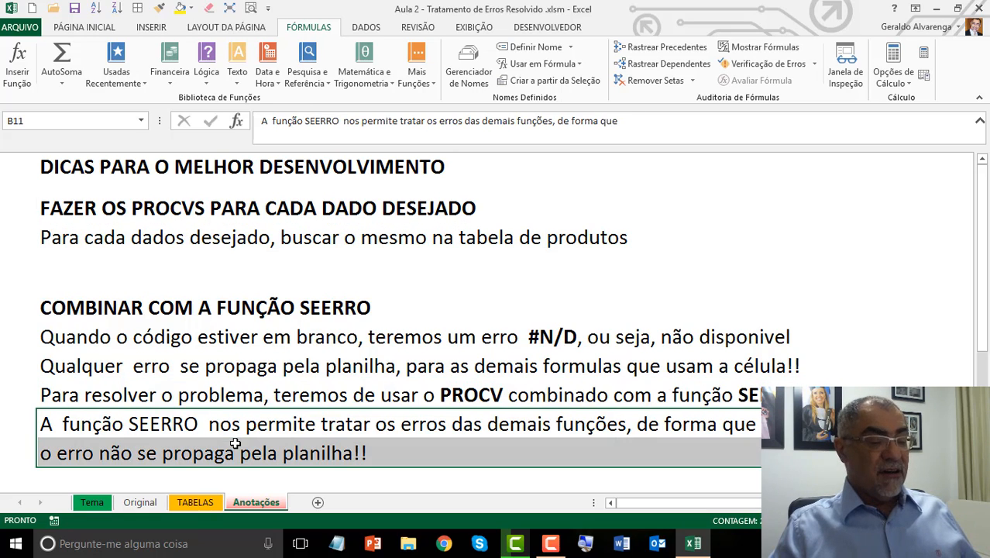
Copy the PROCV expression from E10 on the Original sheet, without its equals sign, leaving the formula intact
left_click(145, 502)
left_click(230, 299)
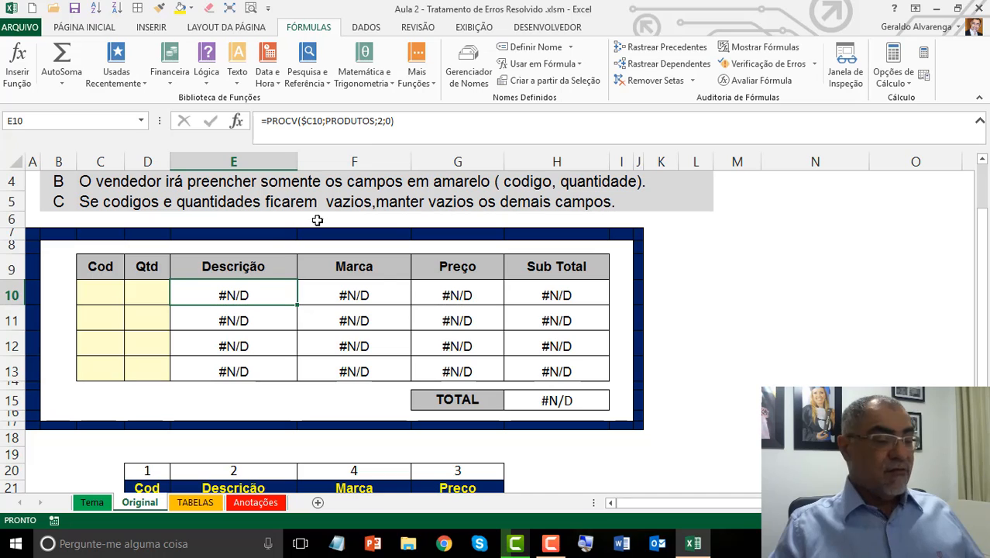
key("F2")
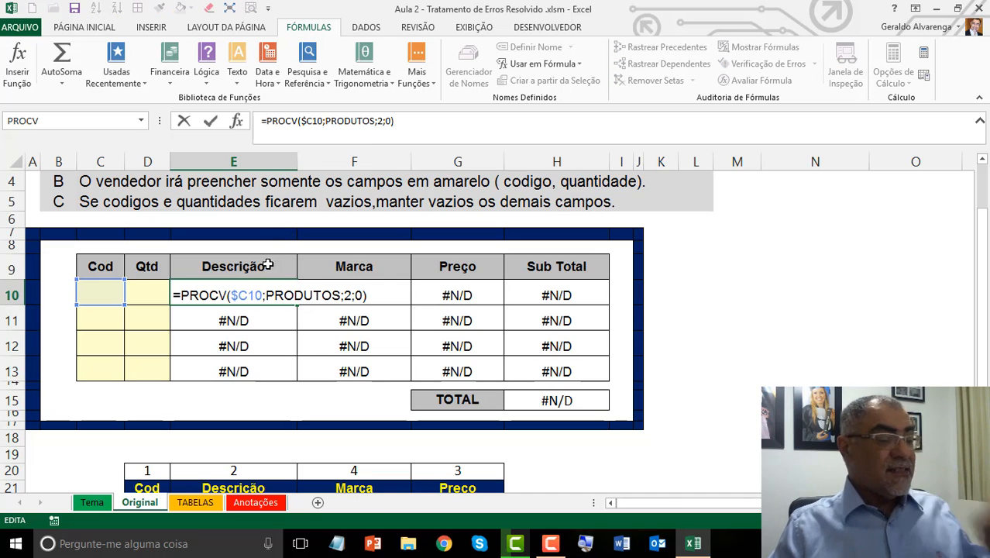
left_click_drag(178, 295, 370, 299)
key("ctrl+c")
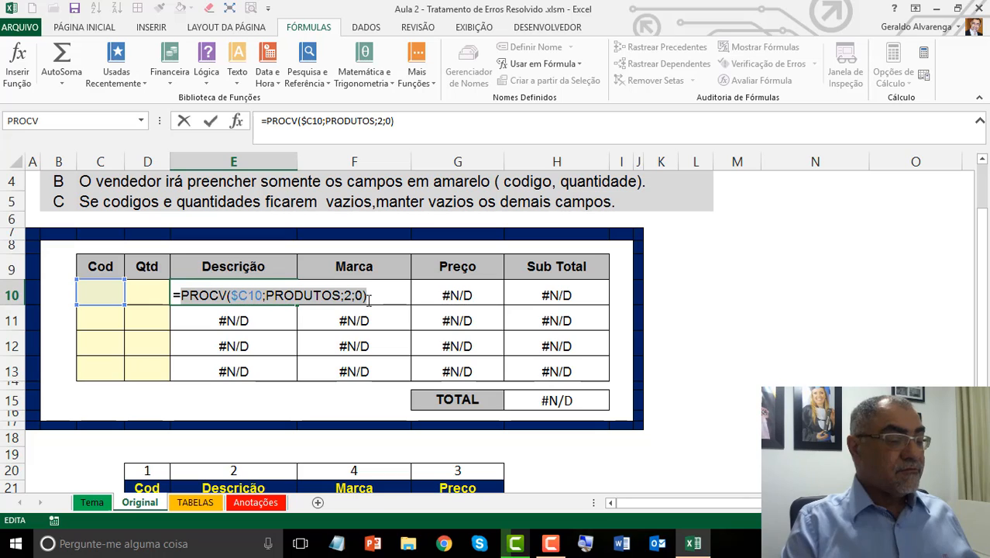
key("Return")
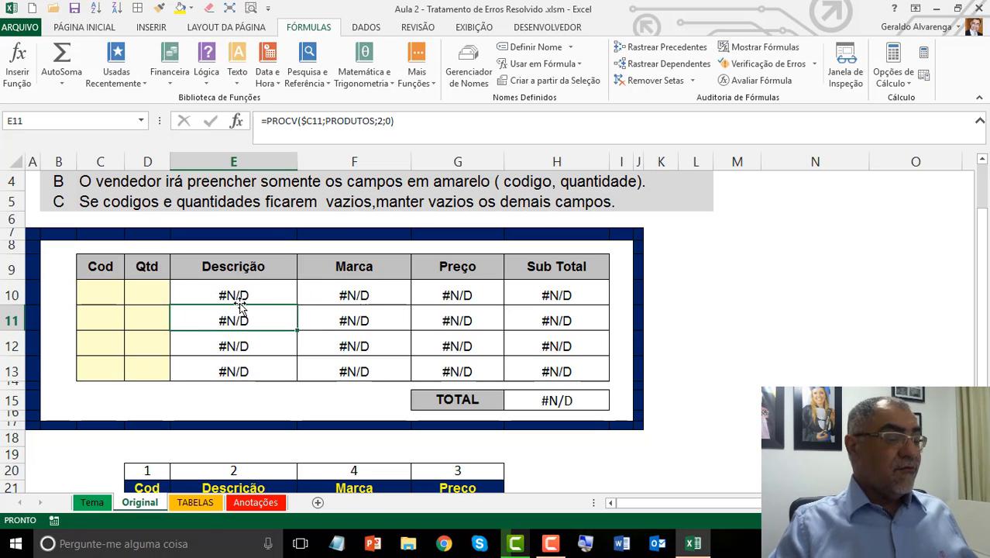
Clear the formula from the first Descrição cell, E10
left_click_drag(236, 310, 252, 299)
left_click(528, 308)
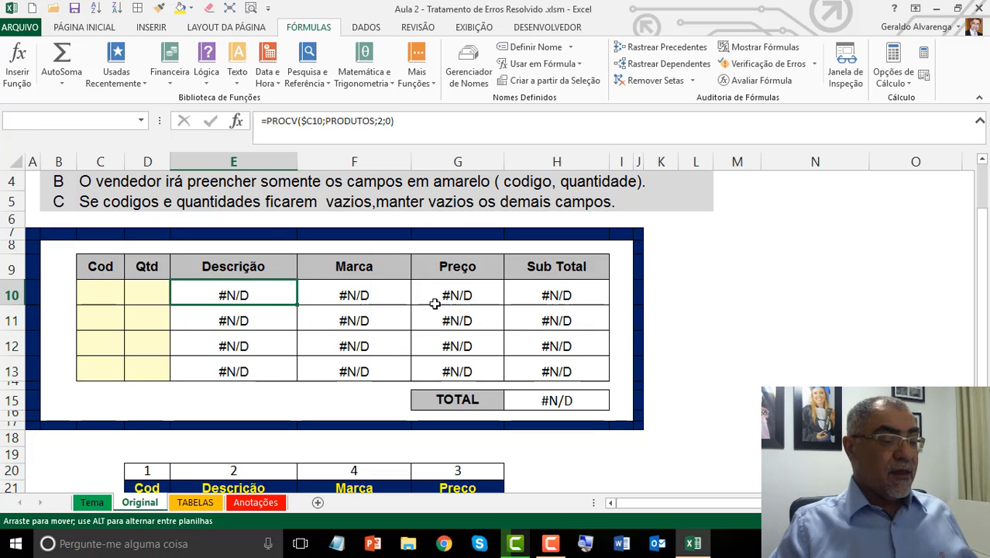
left_click(281, 290)
key("Delete")
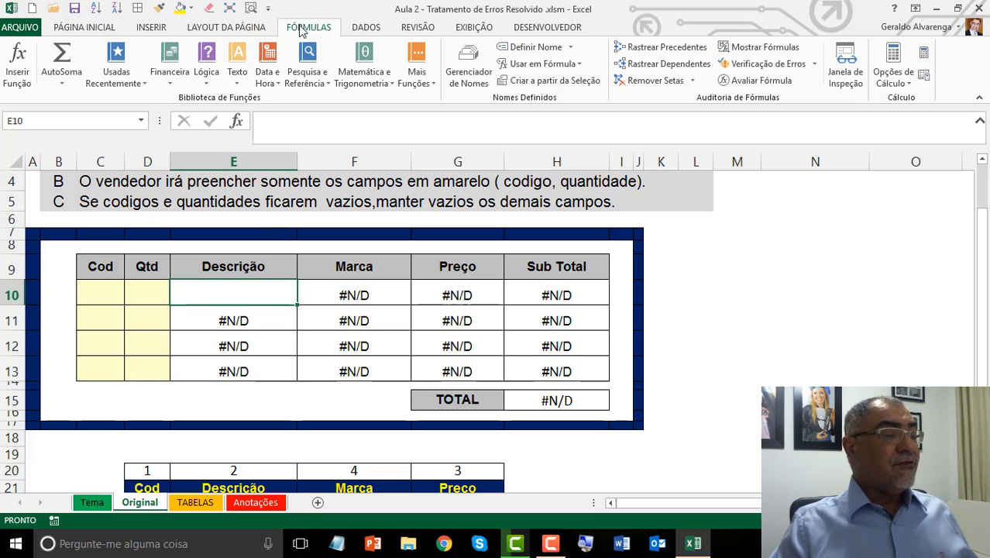
Insert the SEERRO function in E10 with the copied PROCV($C10;PRODUTOS;2;0) as its Valor argument
left_click(206, 62)
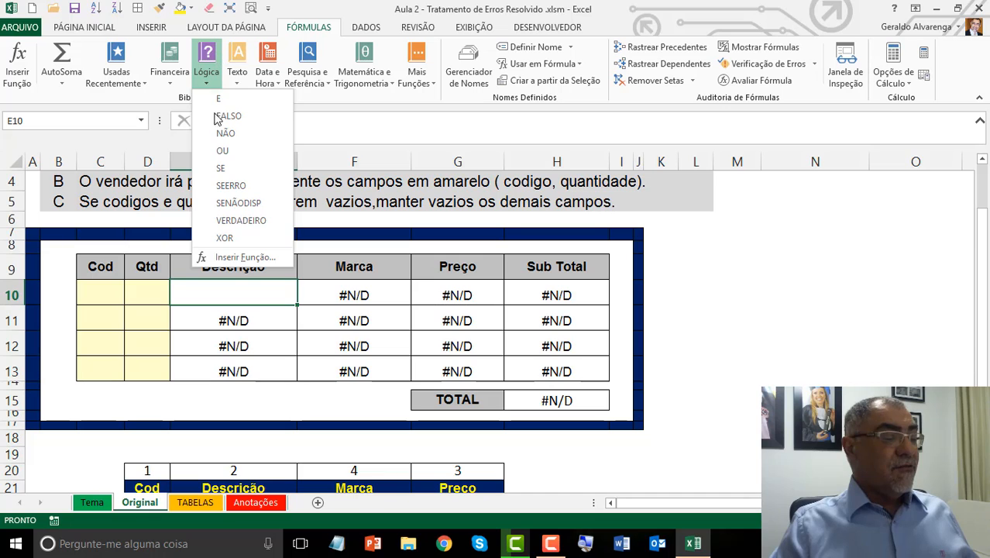
left_click(240, 186)
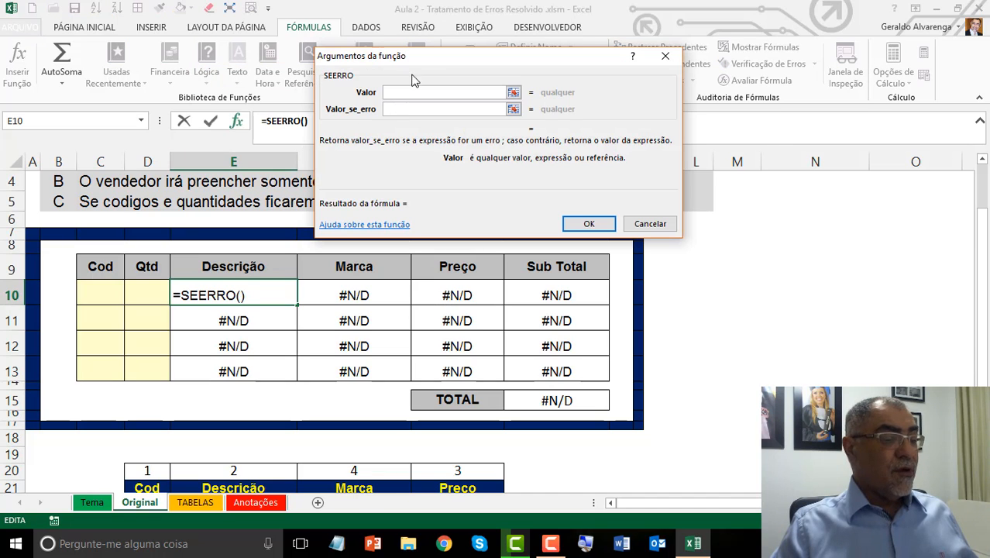
left_click_drag(423, 62, 434, 61)
key("ctrl+v")
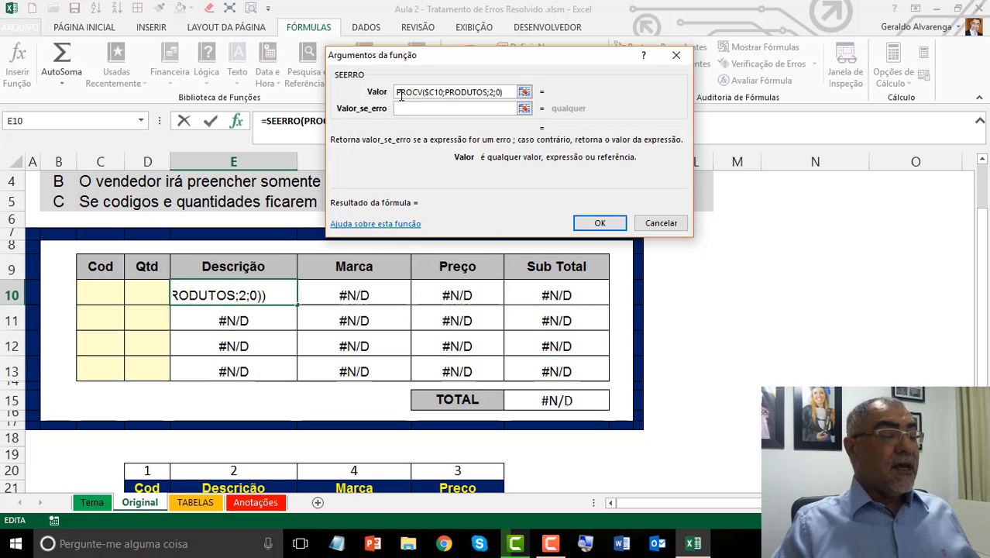
Set SEERRO's Valor_se_erro argument to an empty text "" and confirm the E10 formula
left_click(439, 108)
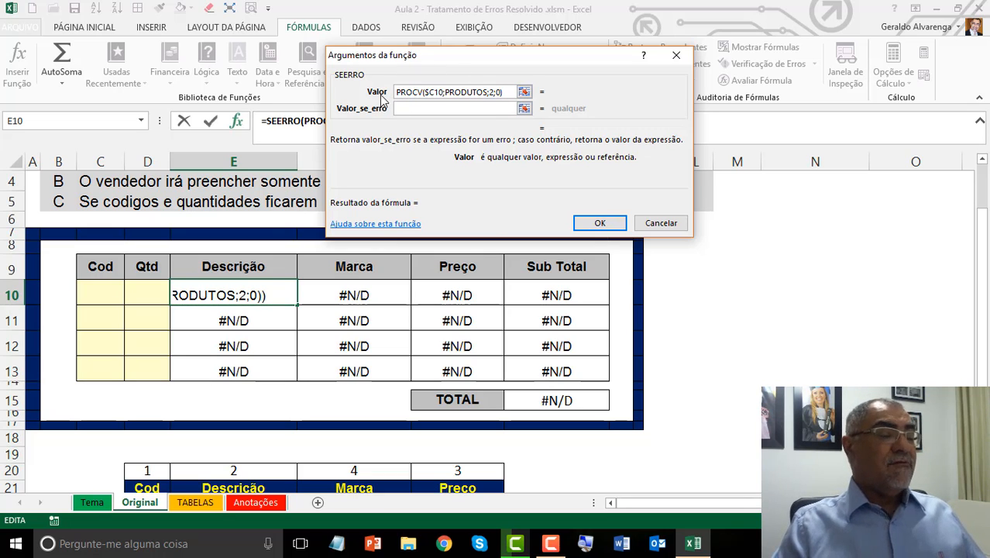
left_click_drag(473, 55, 308, 142)
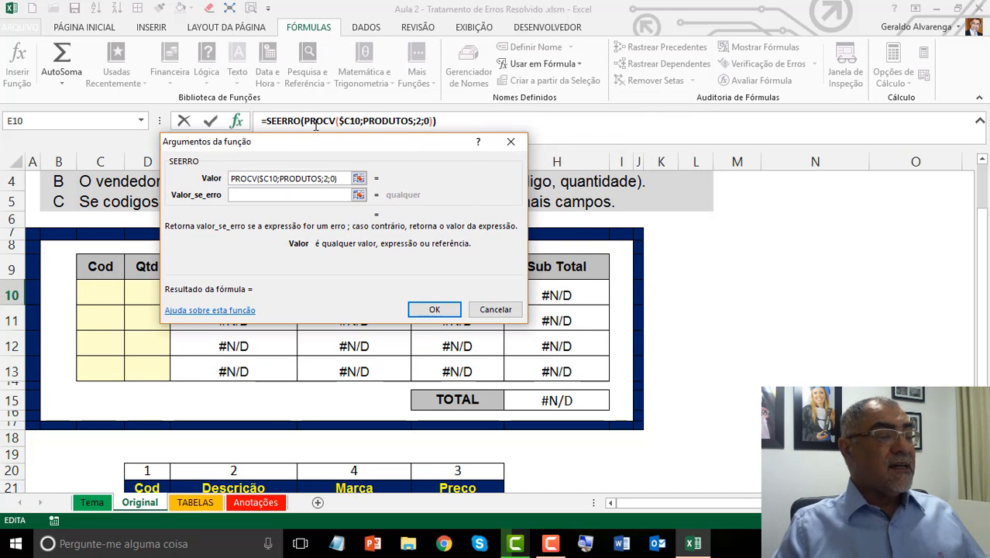
left_click_drag(369, 142, 444, 142)
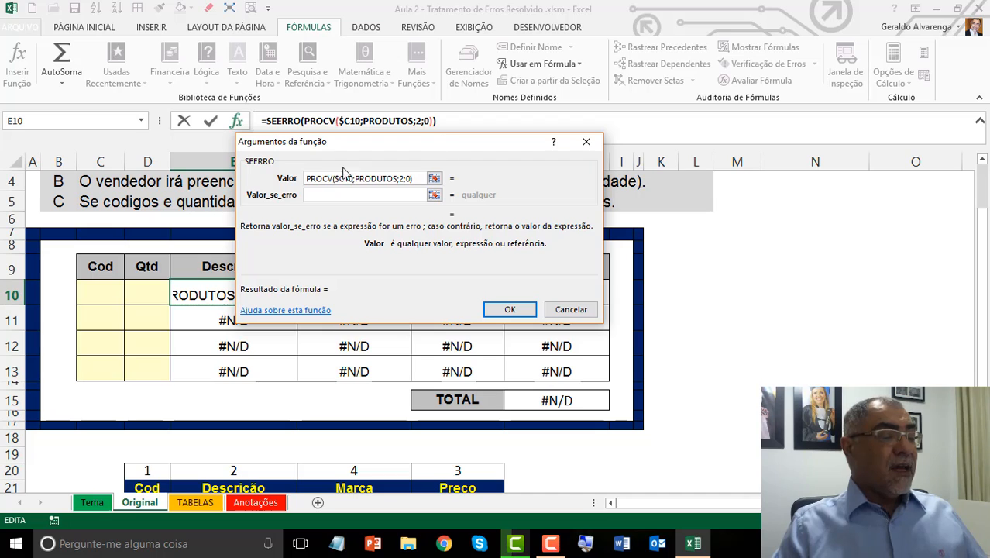
left_click(328, 196)
left_click_drag(359, 145, 432, 144)
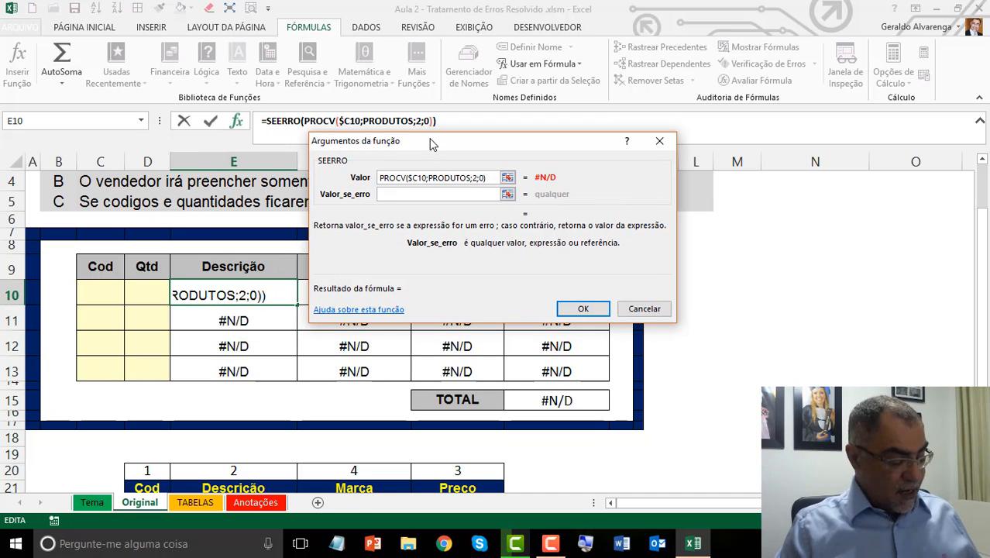
type("\"\"")
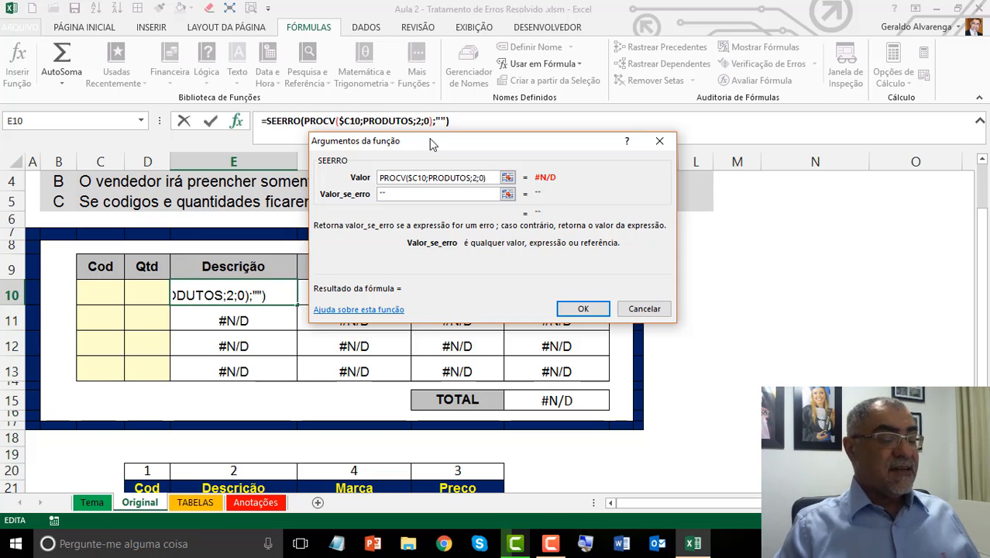
left_click(577, 308)
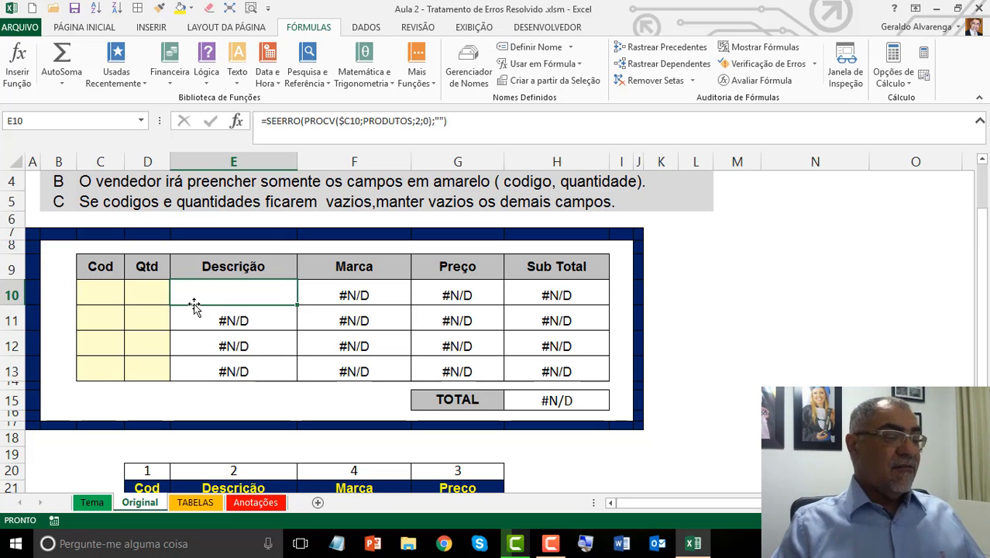
Fill the SEERRO formula of E10 down through E13 and check the formula in E10
left_click_drag(297, 304, 284, 376)
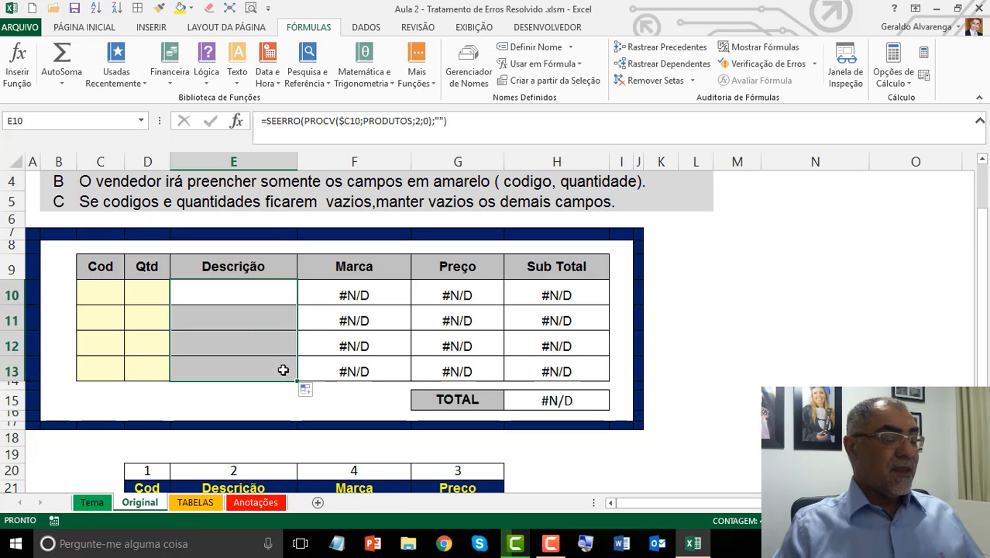
double_click(268, 295)
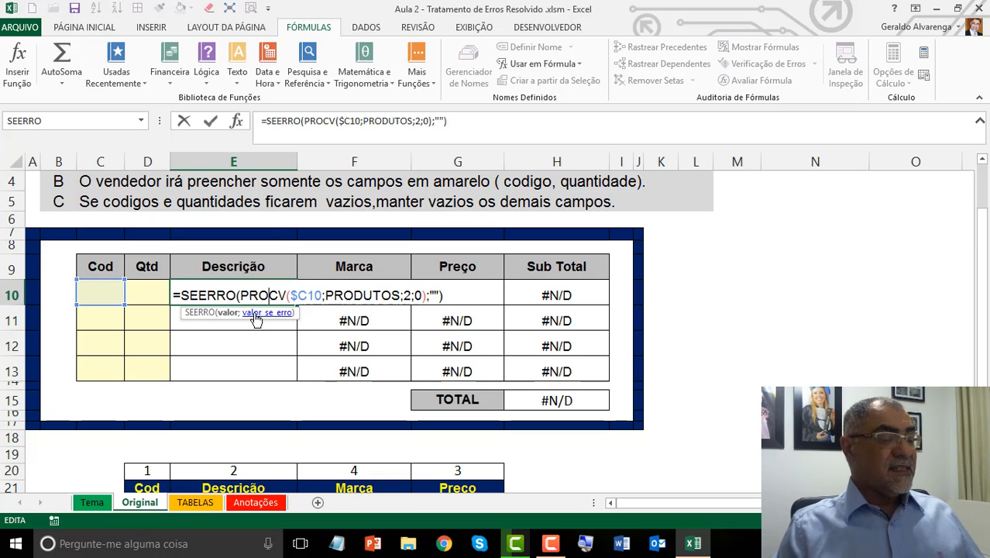
key("Escape")
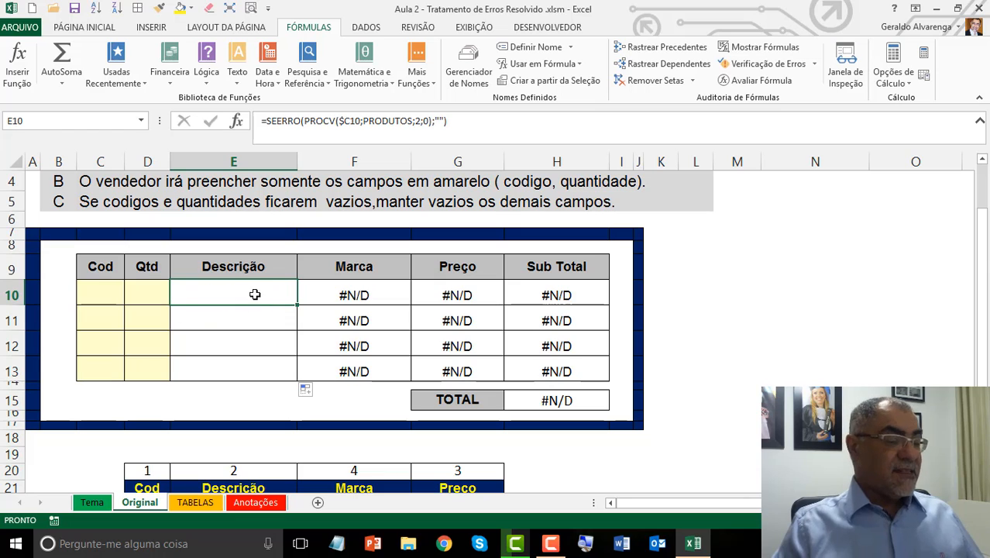
Test the Descrição lookup with code TV in C10 and code GEL in C11
left_click(112, 290)
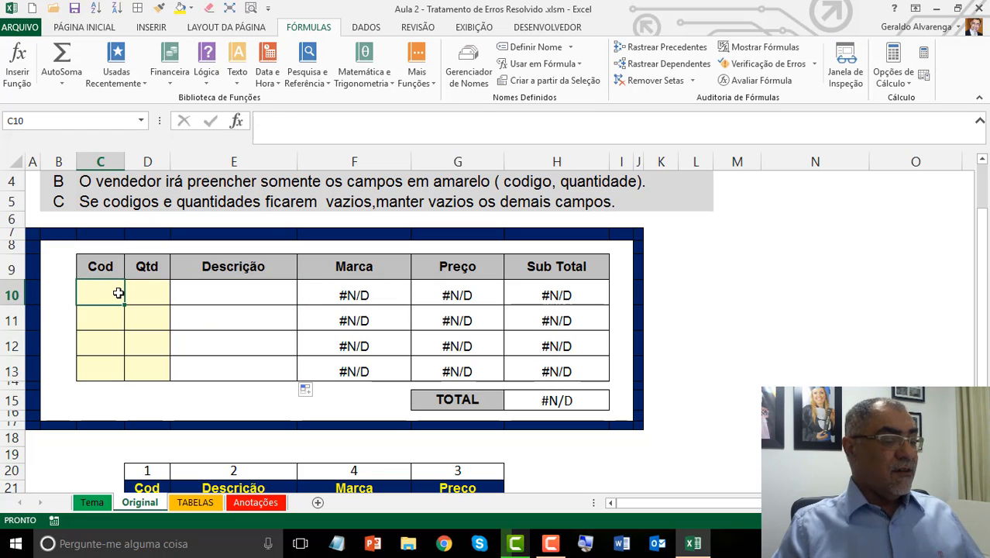
type("TV")
key("Return")
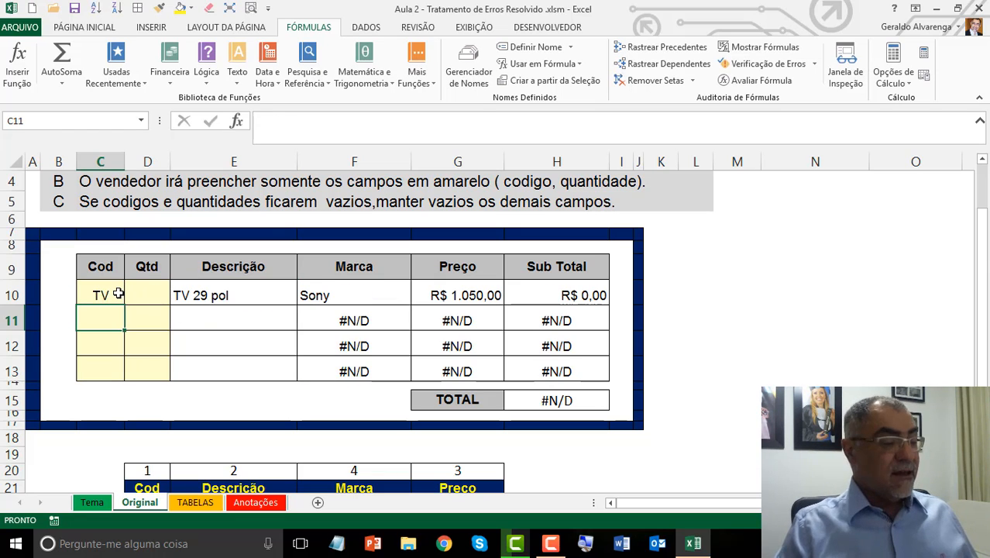
type("TEL")
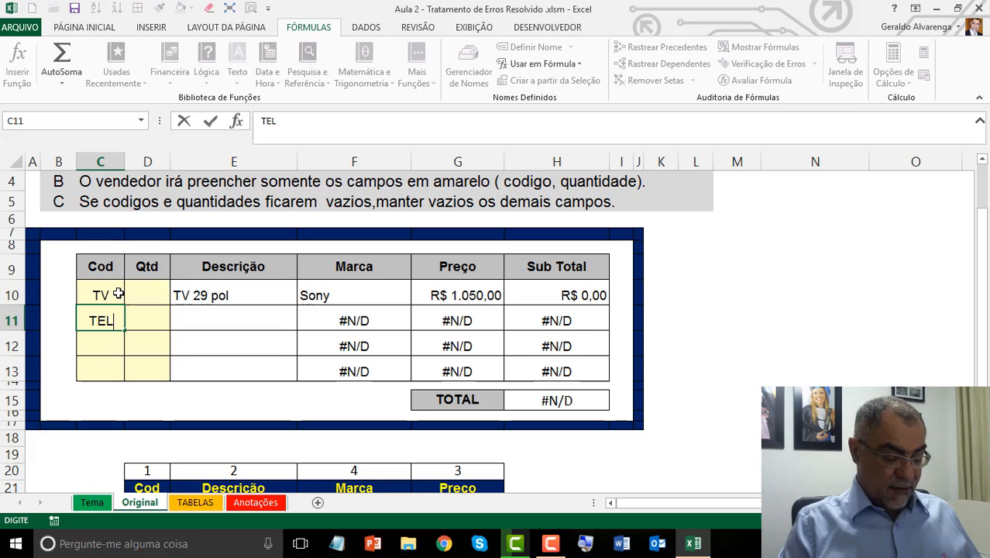
key("Return")
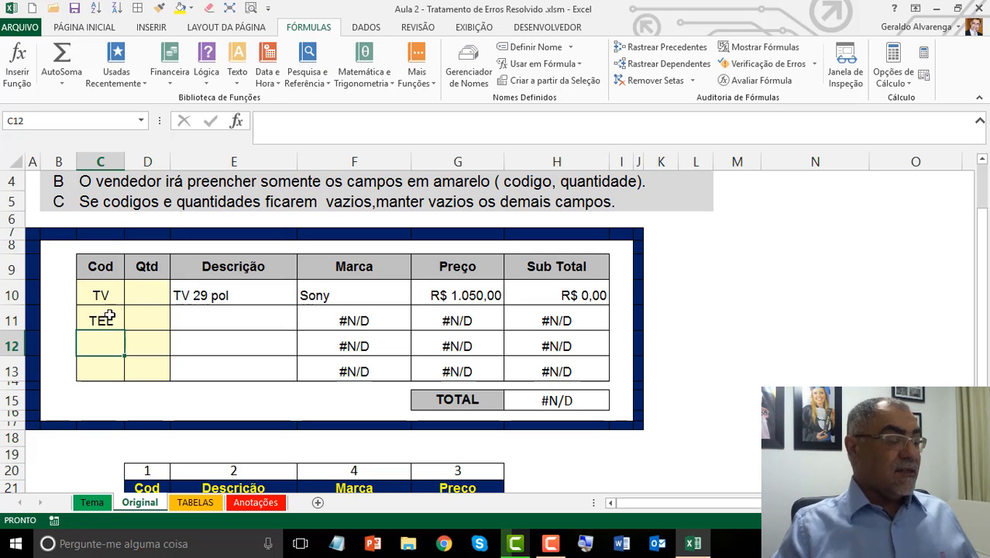
left_click(104, 320)
type("GEL")
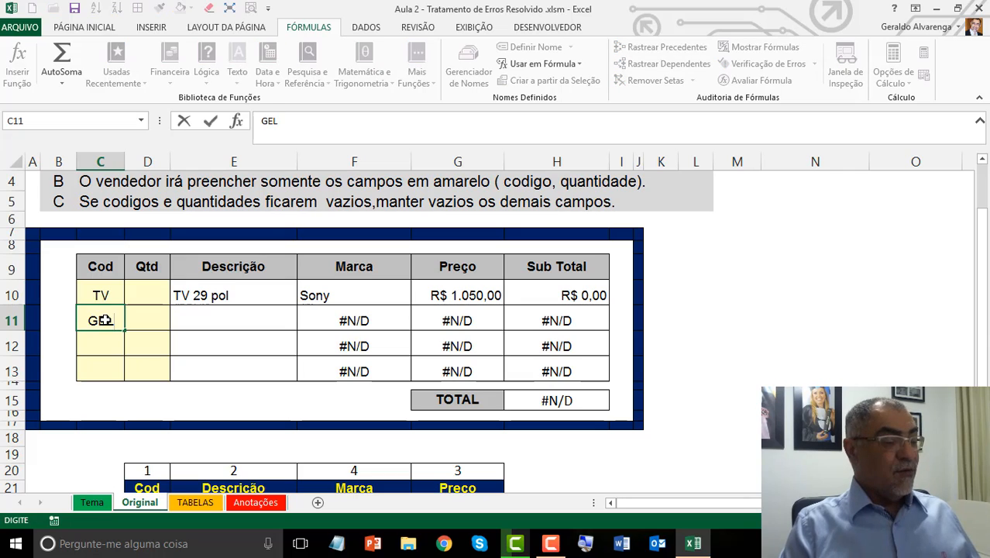
key("Return")
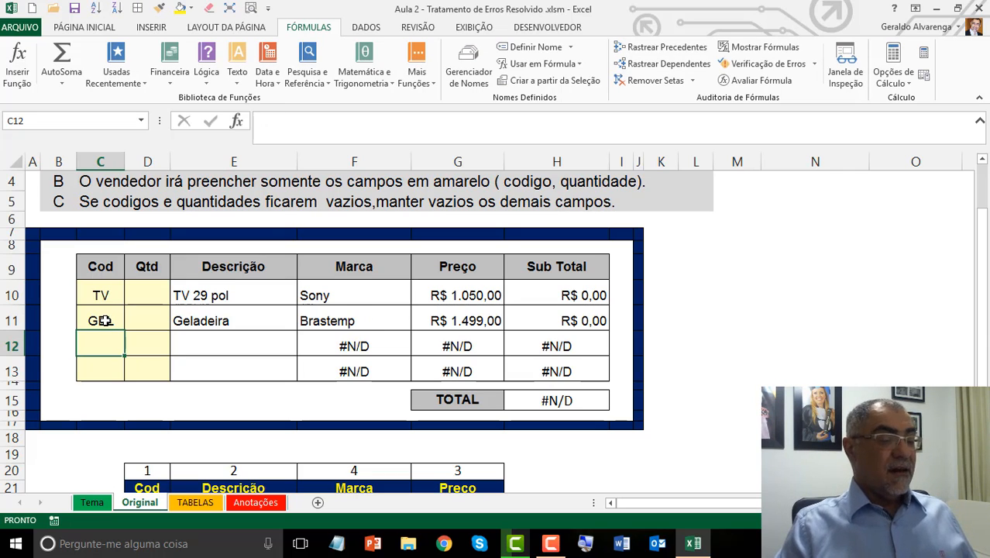
Enter quantity 2 in both D10 and D11 and check the Sub Total cells of these rows
left_click_drag(597, 295, 585, 318)
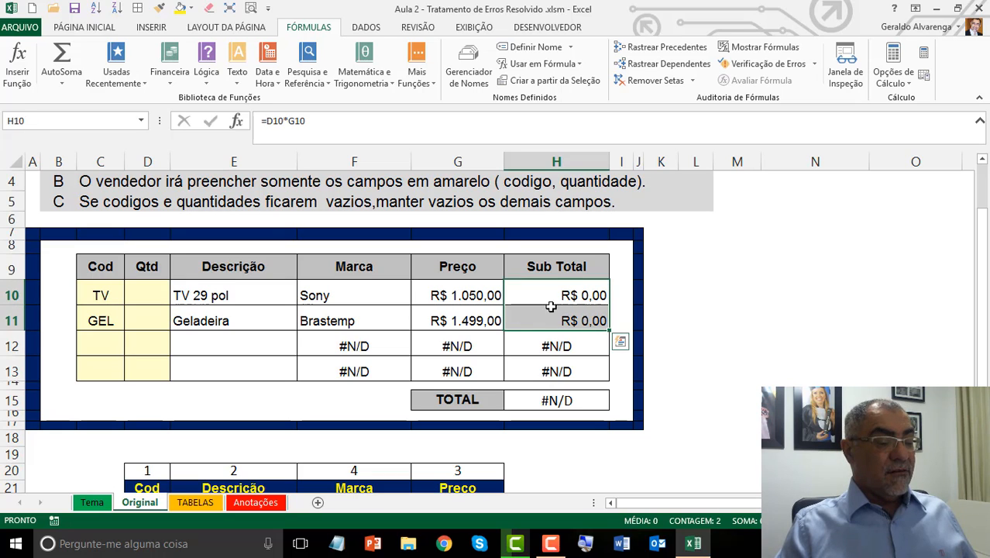
left_click(135, 285)
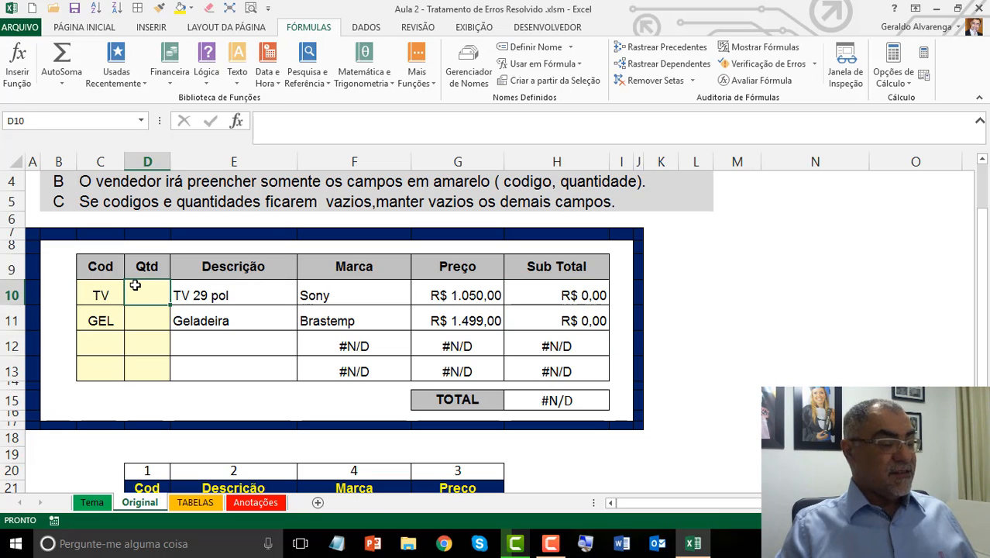
type("2")
key("Return")
type("2")
key("Return")
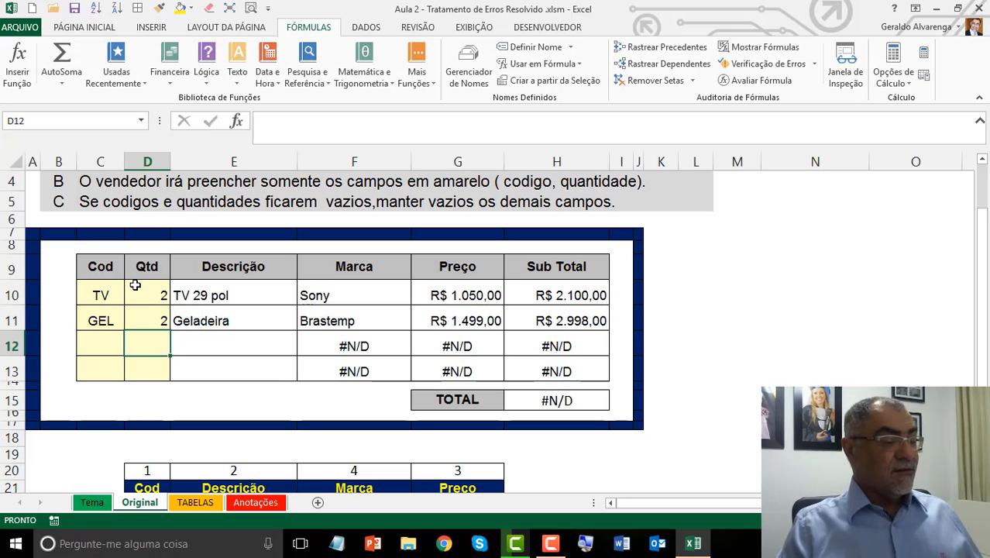
left_click(576, 313)
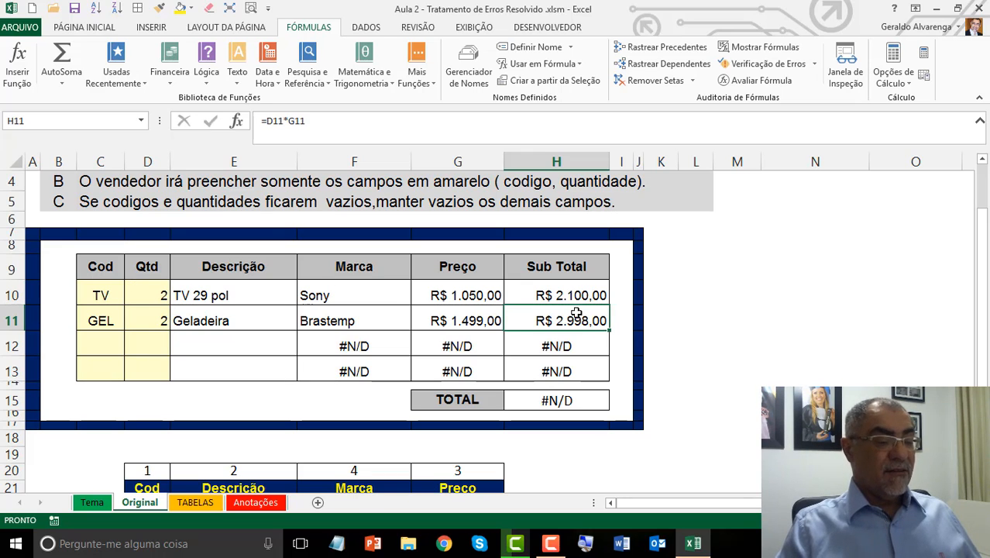
Check the formulas in H12 and E11, and refill the Descrição formula from E10 down through E13
left_click(106, 342)
left_click(510, 344)
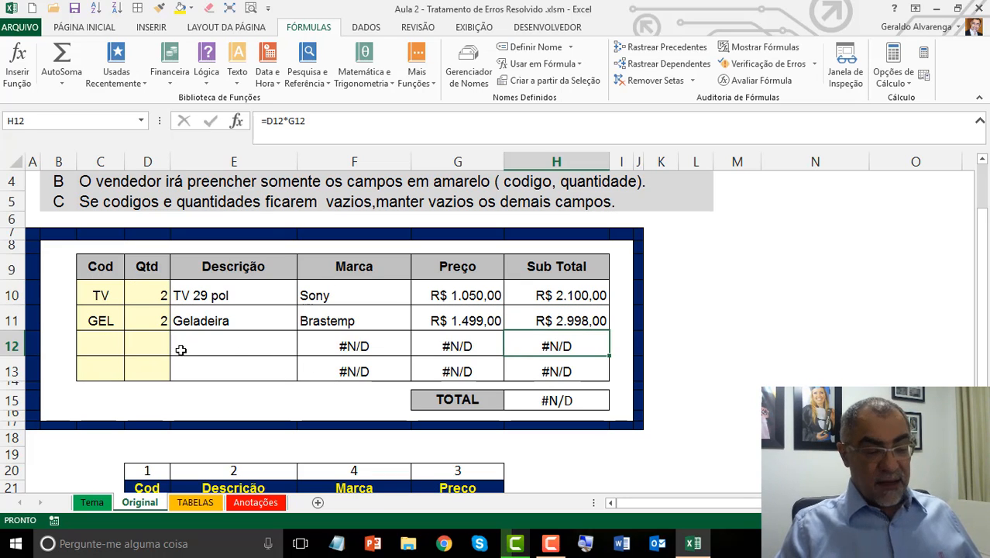
left_click(195, 321)
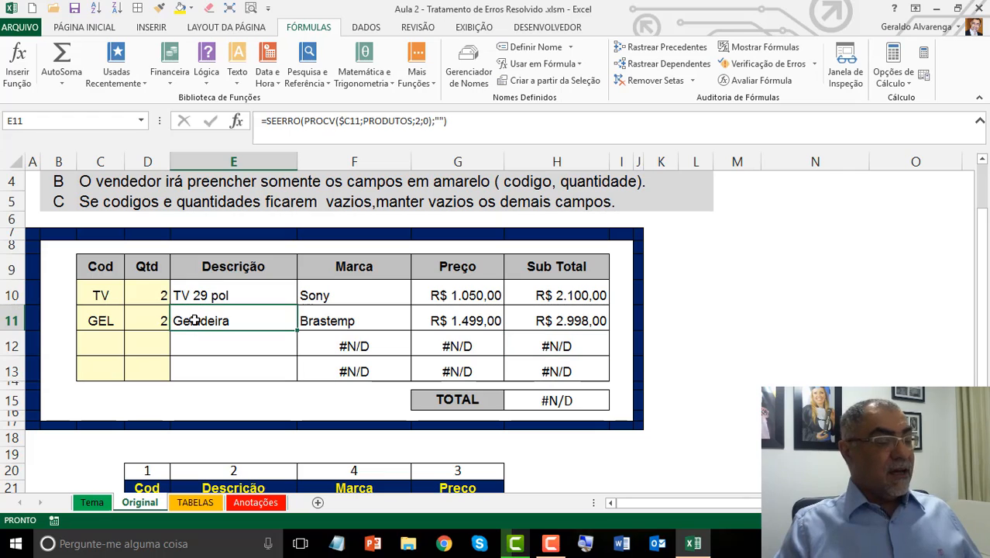
left_click(231, 284)
left_click_drag(297, 307, 293, 373)
Replace the Marca formula in F10 with a SEERRO function whose Valor_se_erro argument is an empty text ""
left_click(387, 299)
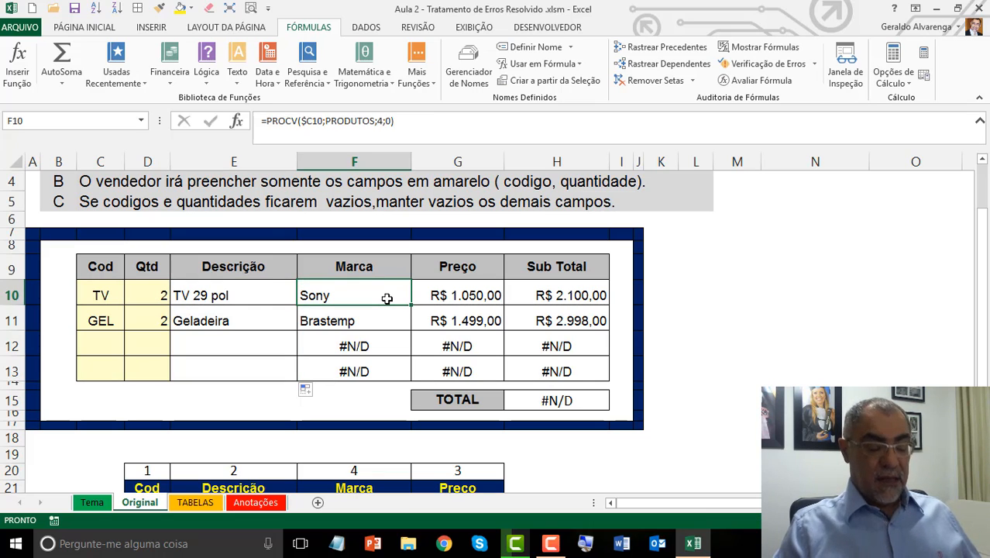
key("Delete")
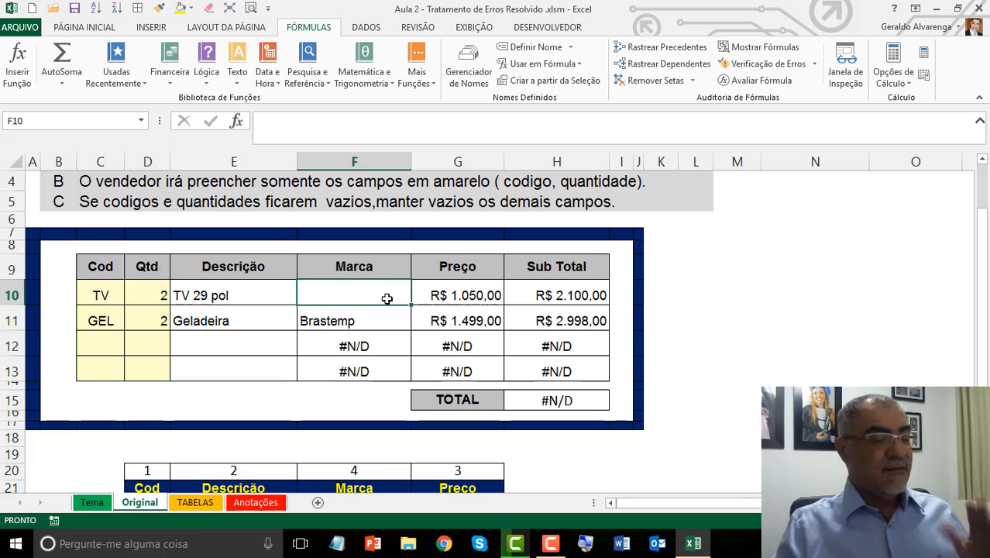
left_click(206, 70)
left_click(232, 186)
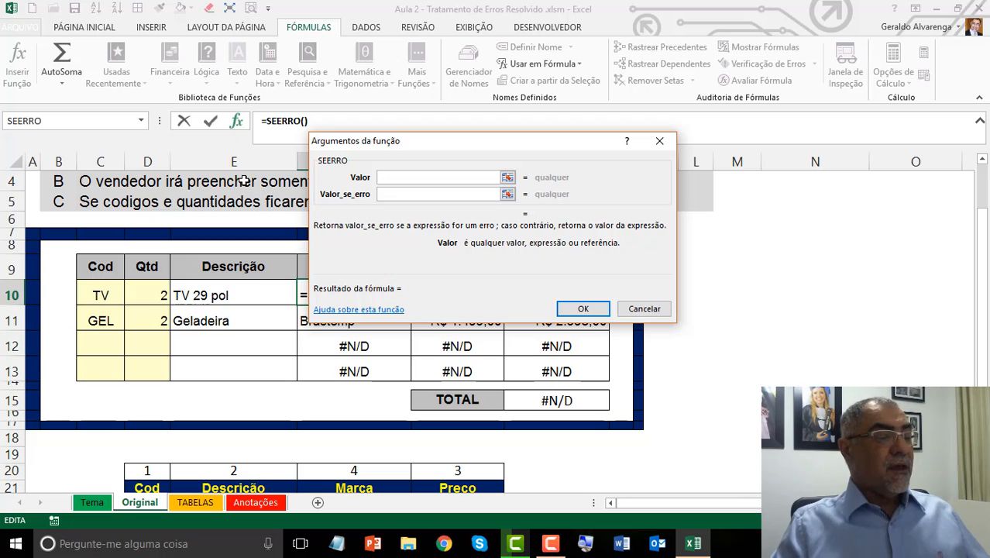
left_click(442, 195)
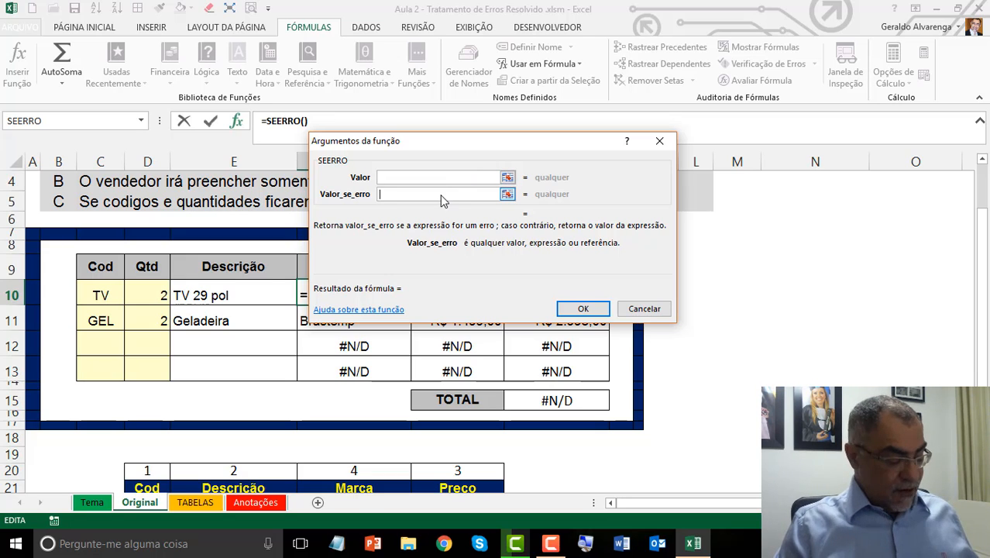
type("\"\"")
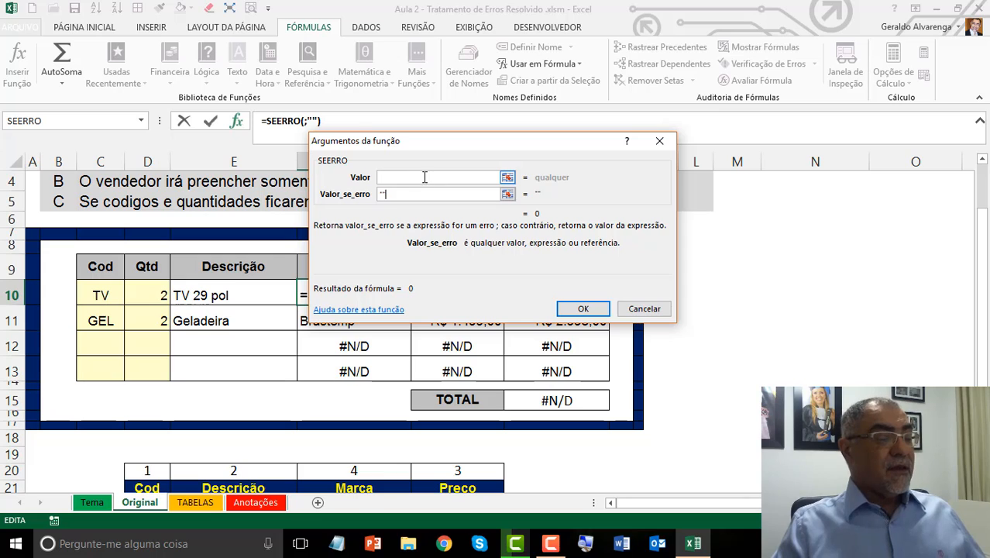
Nest PROCV in SEERRO's Valor argument and set its Valor_procurado to the column-locked reference $C10
left_click(425, 177)
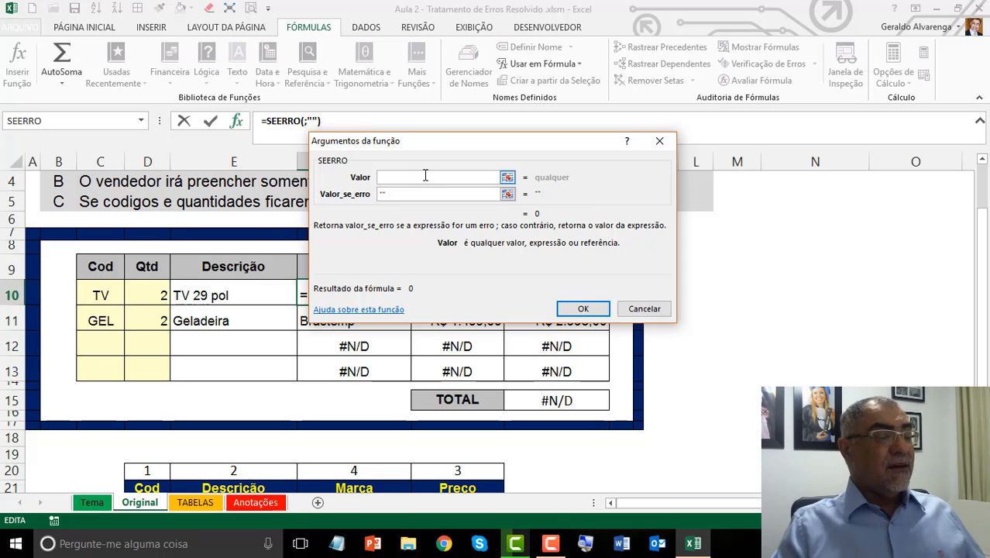
left_click(139, 122)
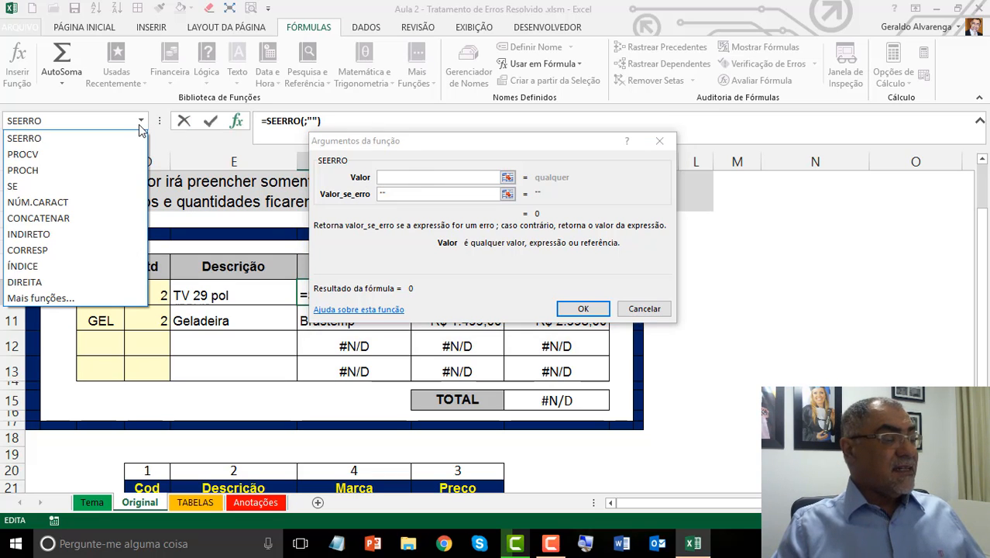
left_click(106, 155)
left_click_drag(446, 148, 482, 69)
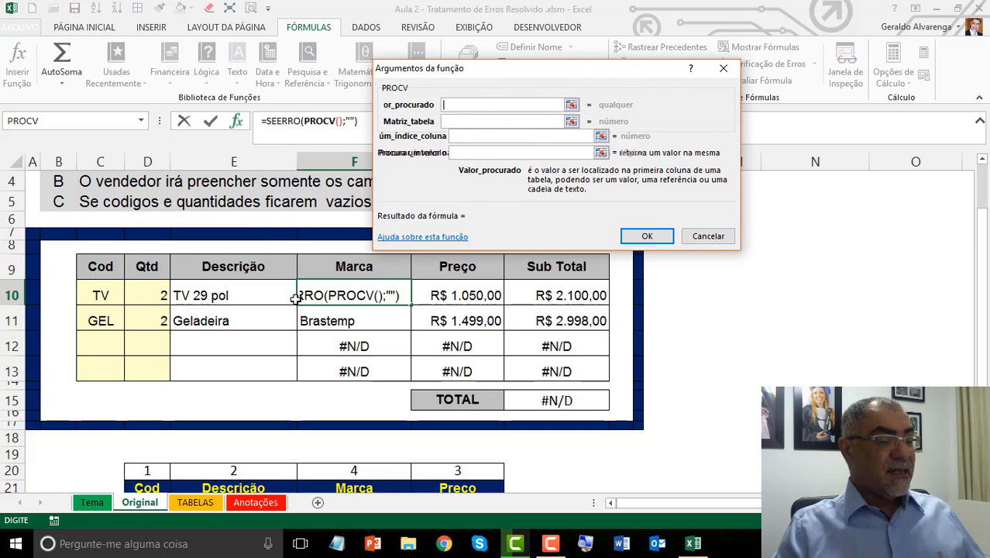
left_click(340, 122)
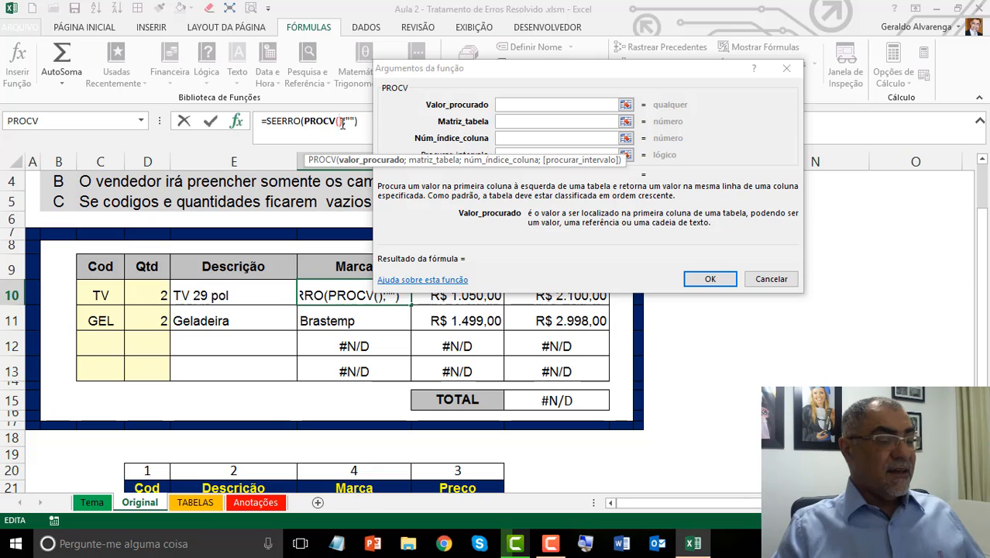
left_click(513, 104)
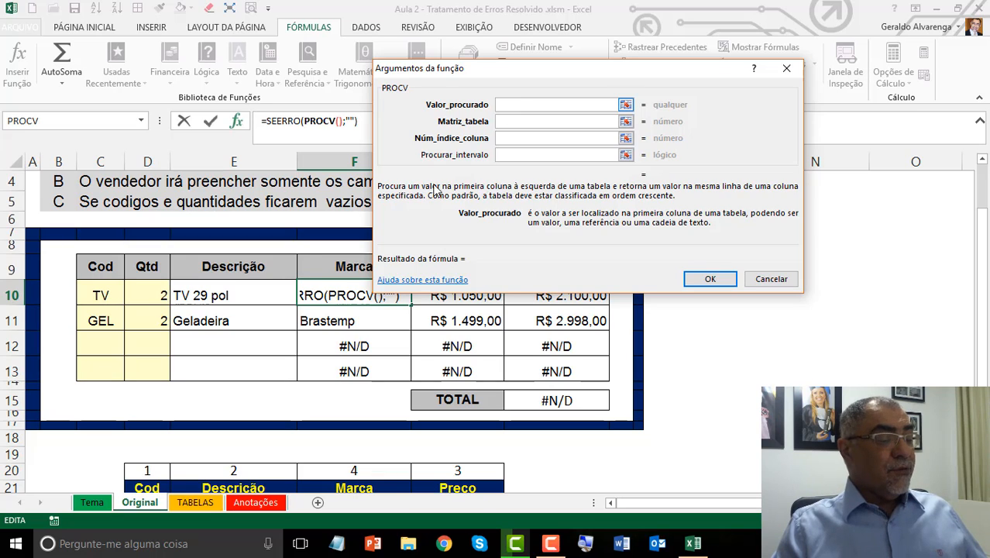
left_click(111, 294)
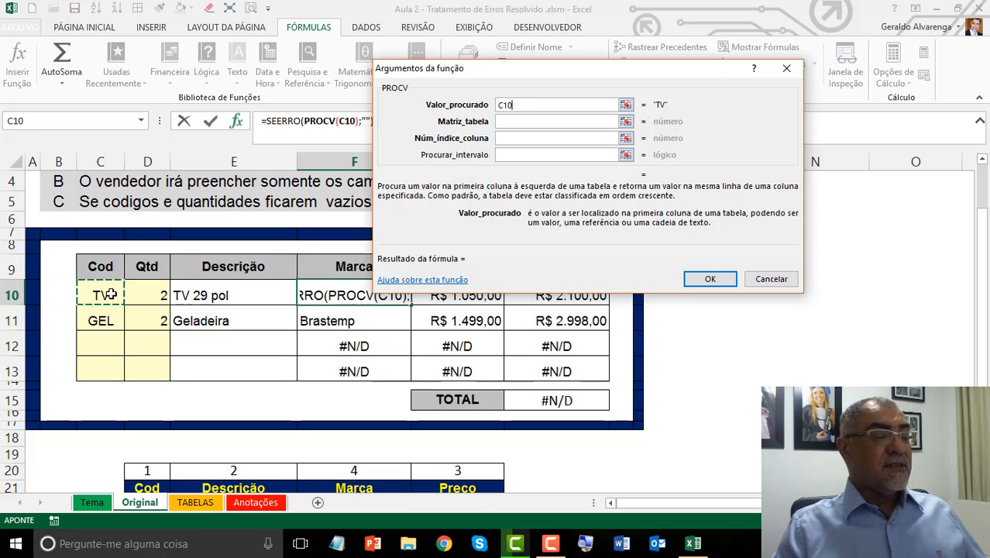
key("F4")
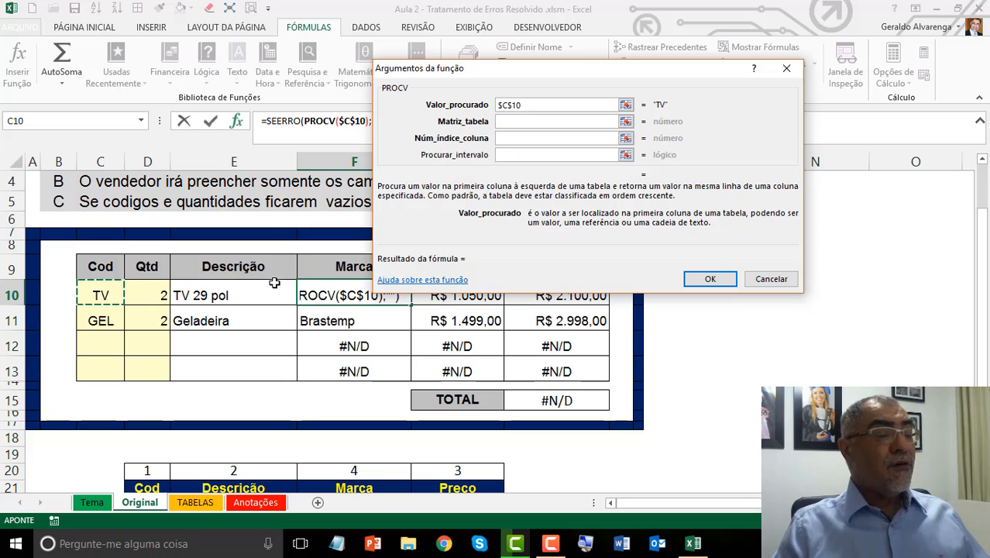
key("F4")
key("F4")
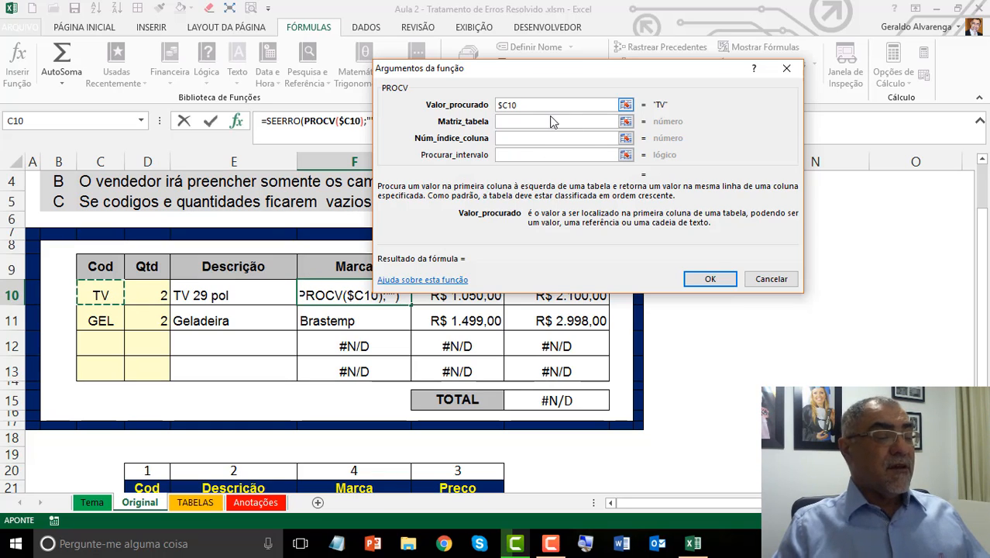
Set PROCV's Matriz_tabela to PRODUTOS, Núm_índice_coluna to 4 and Procurar_intervalo to 0
left_click(551, 122)
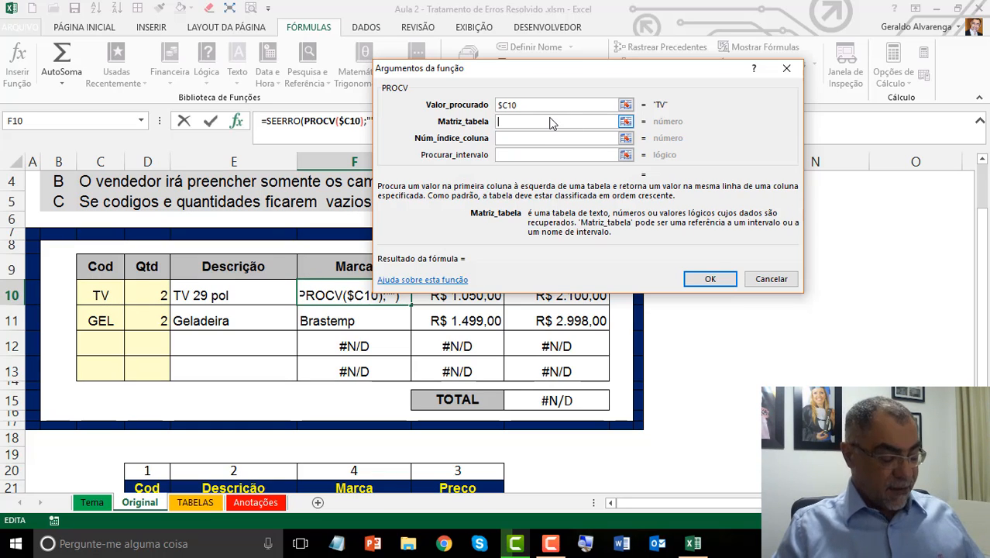
type("PRODUTOS")
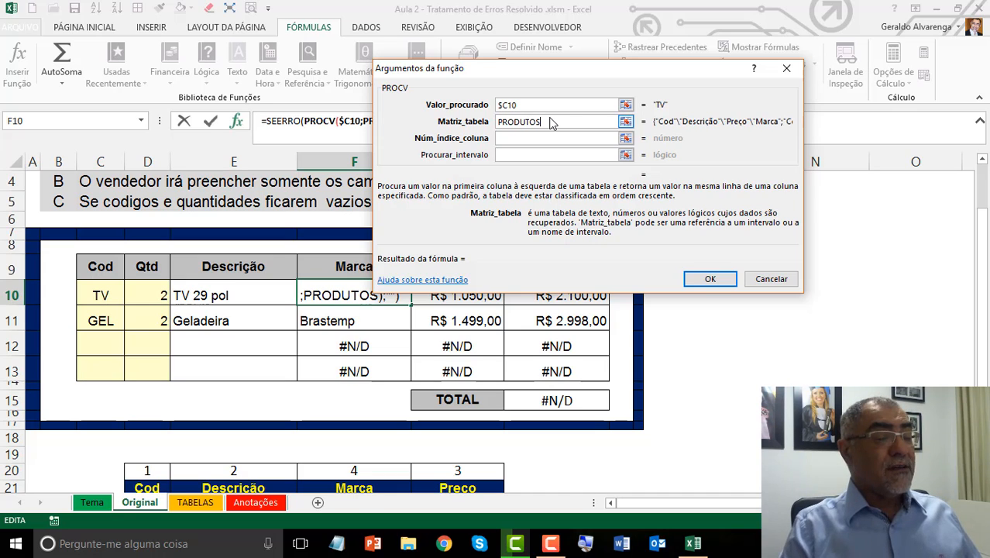
key("Tab")
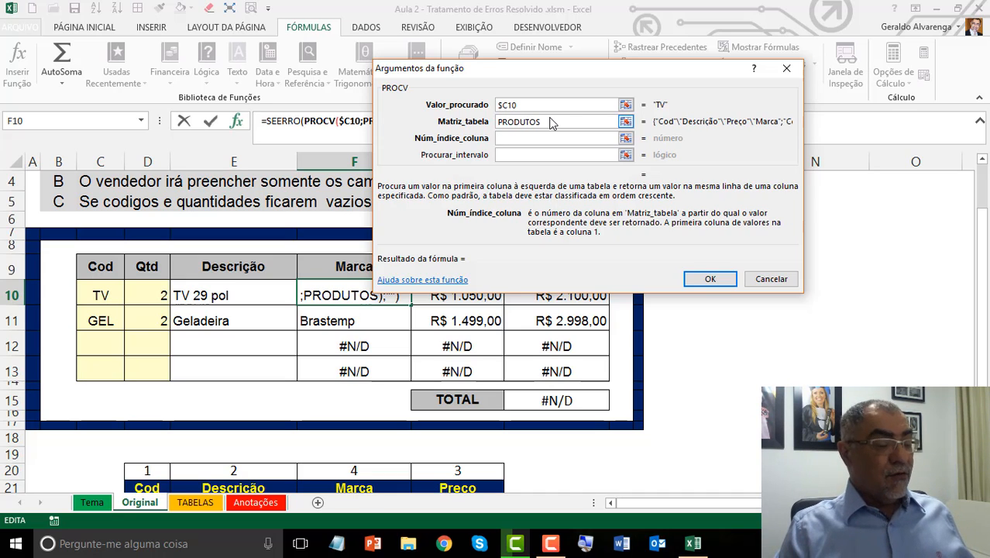
type("4")
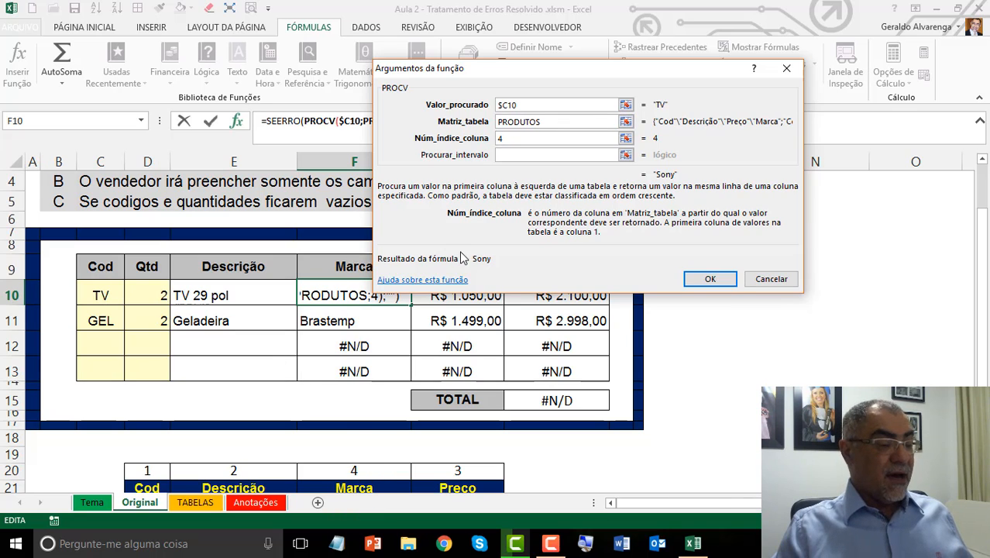
left_click(531, 154)
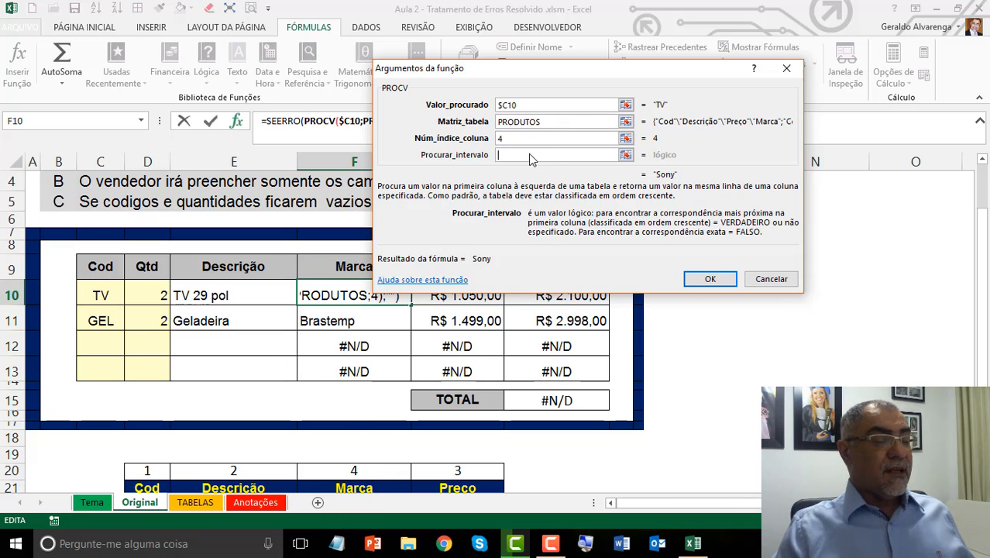
type("0")
Review the outer SEERRO function's arguments and confirm the F10 formula
left_click_drag(486, 62, 317, 152)
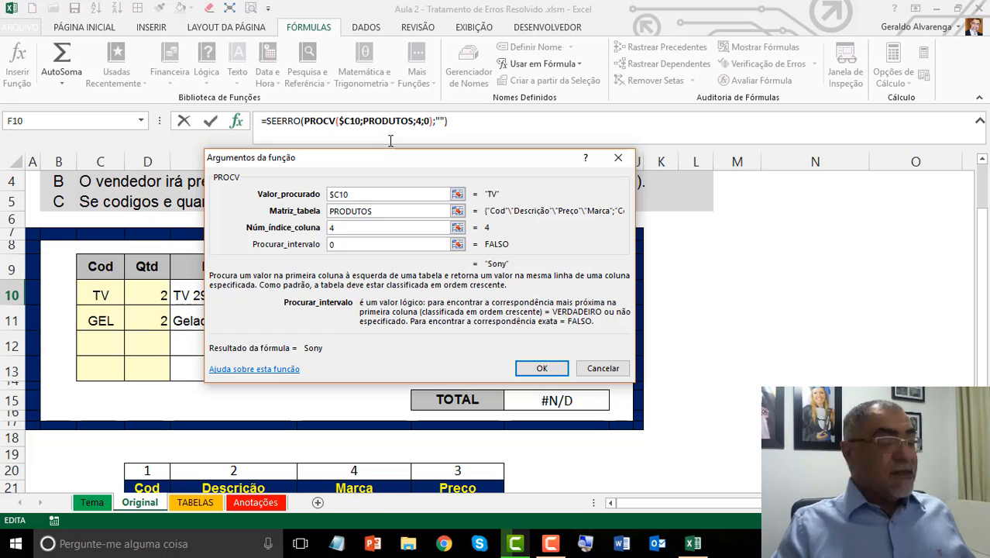
left_click(289, 121)
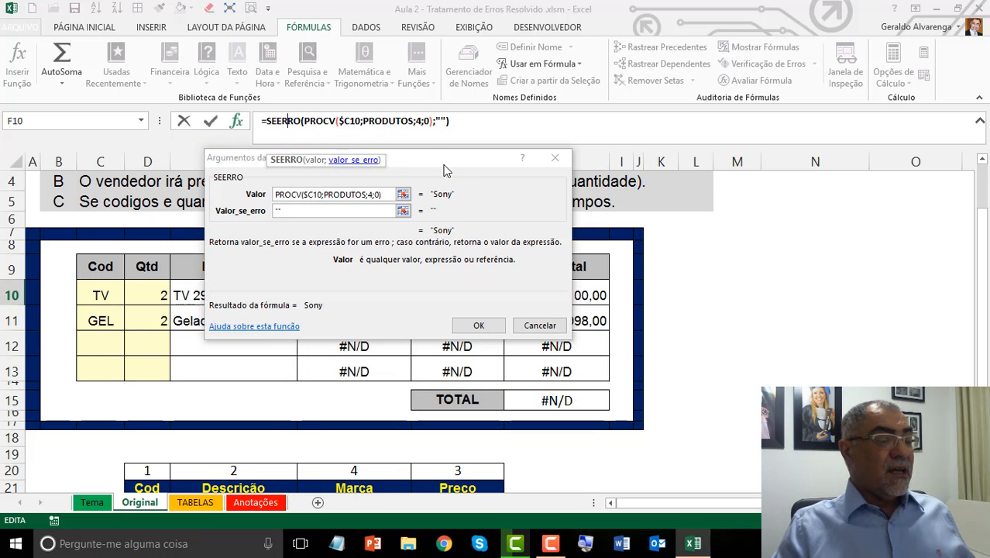
left_click_drag(444, 166, 434, 57)
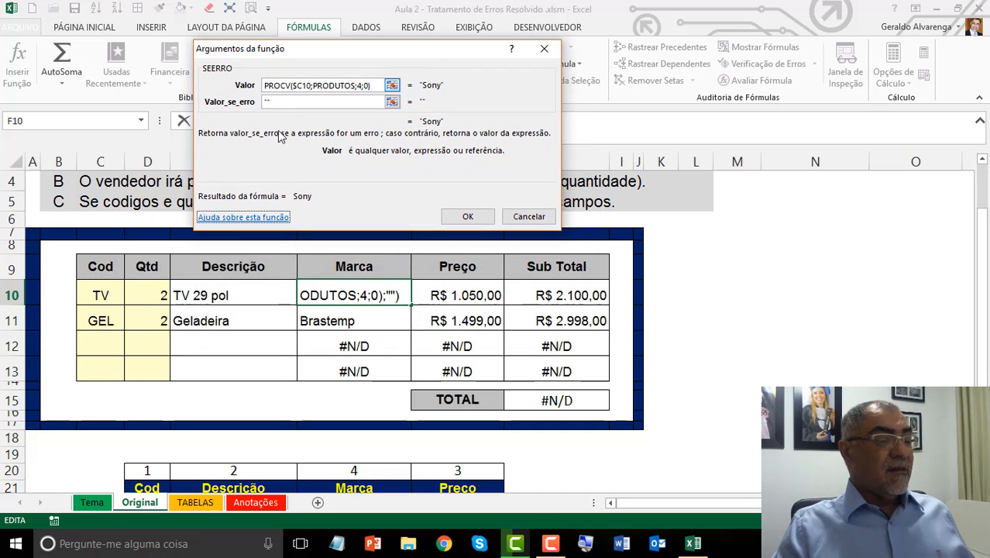
left_click(525, 216)
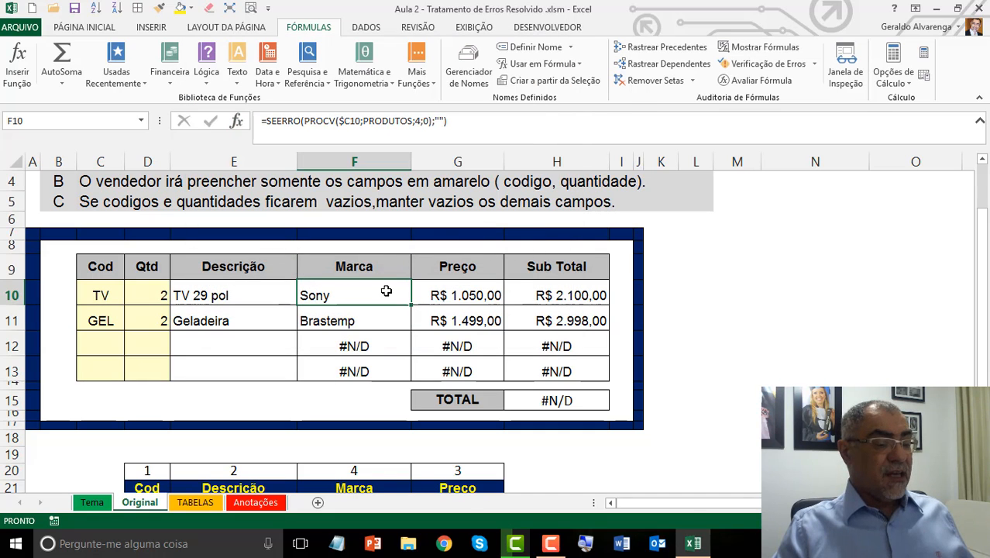
Fill the Marca formula of F10 down through F13 and check the formula in F12
left_click_drag(414, 306, 385, 367)
left_click(385, 343)
left_click(525, 309)
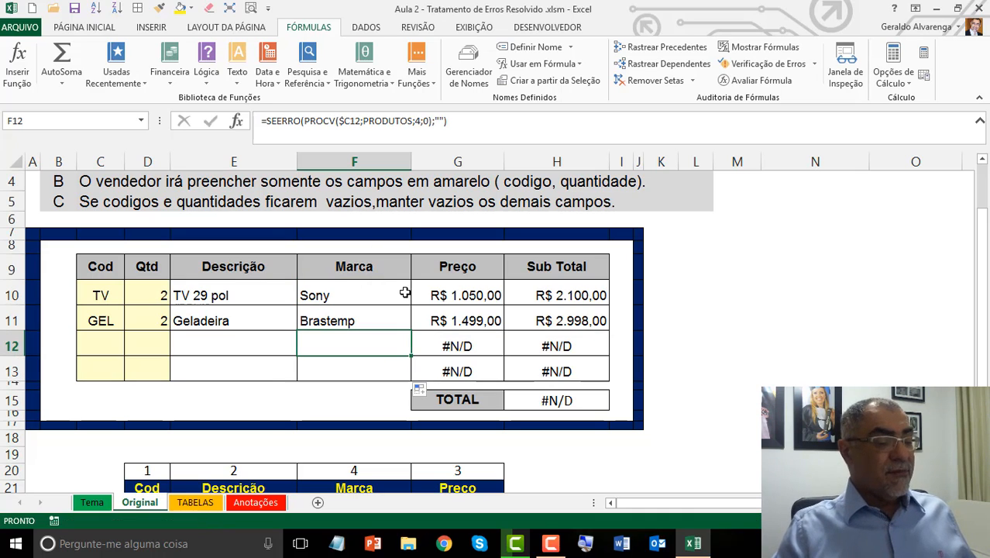
Copy the F10 formula into the Preço cell G10 and change its PROCV column index to 3
left_click(383, 288)
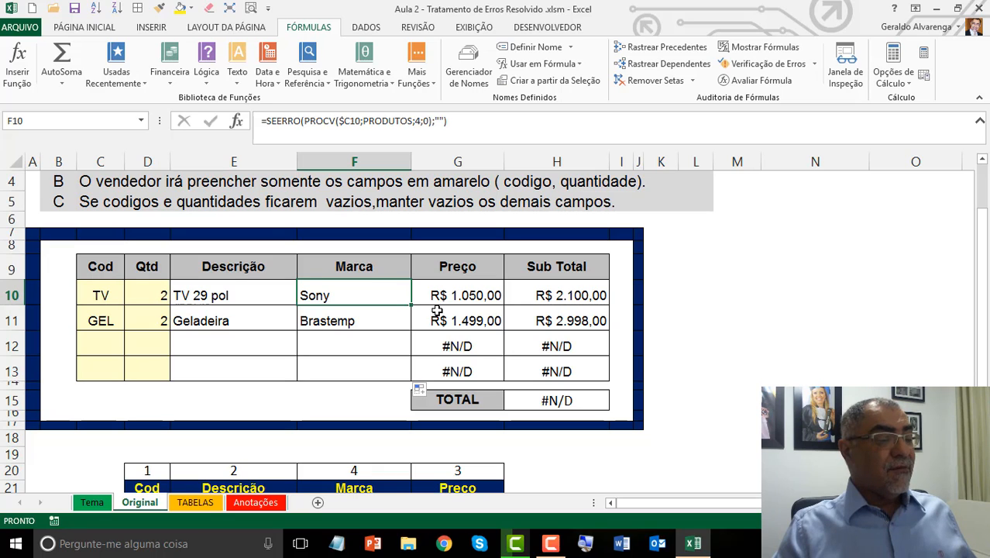
left_click_drag(411, 308, 502, 307)
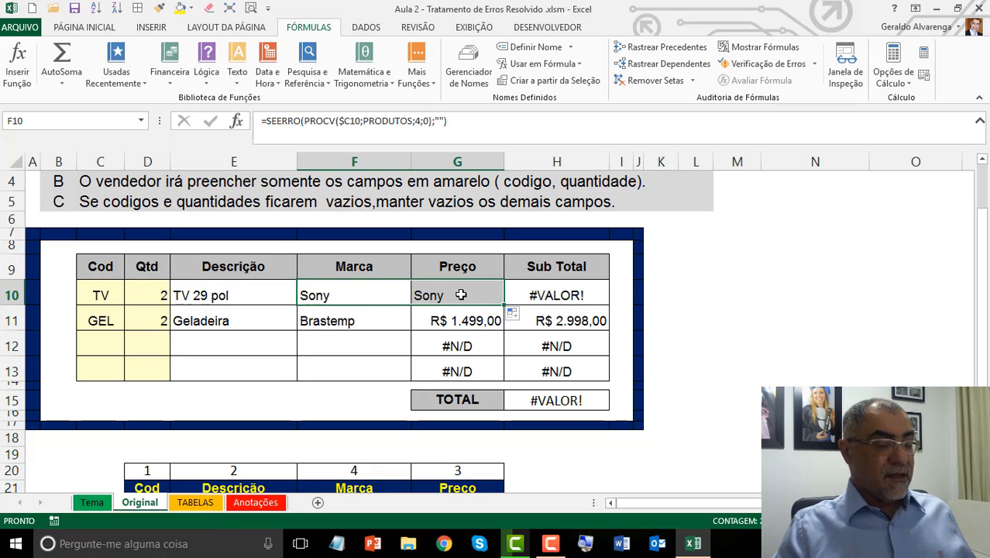
left_click(461, 299)
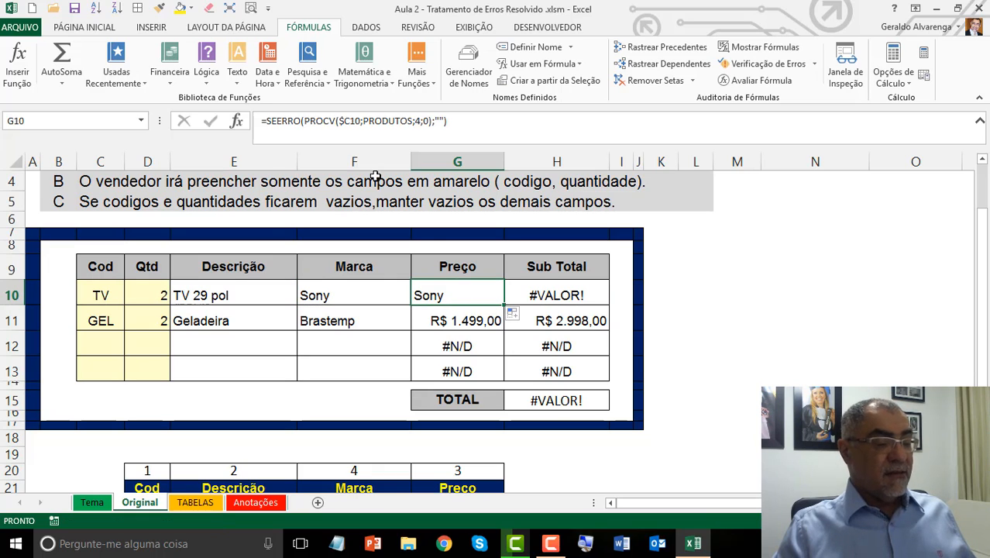
left_click(415, 137)
key("BackSpace")
type("3")
key("Return")
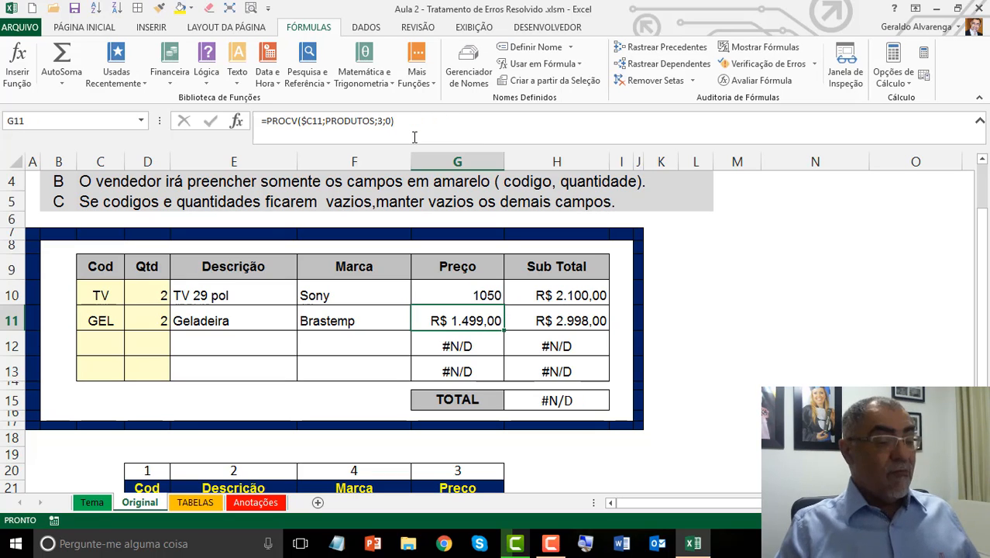
Fill the Preço formula of G10 down through G13 and check the formula in G11
left_click(491, 289)
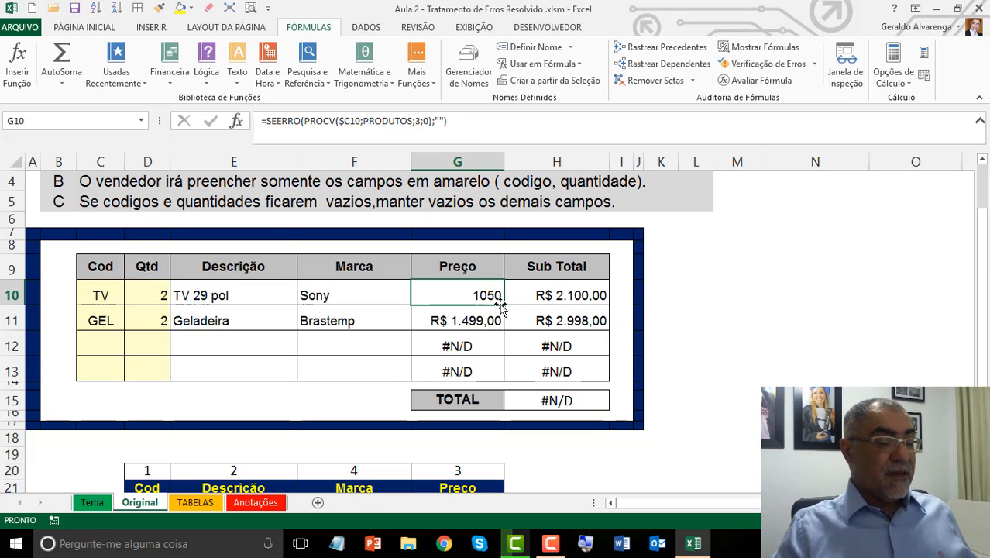
left_click_drag(503, 307, 508, 379)
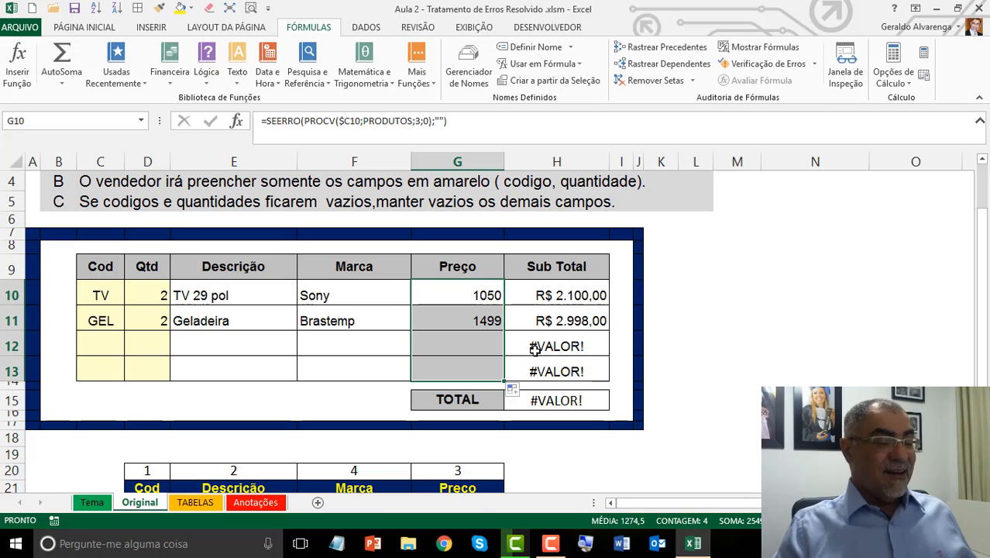
left_click(466, 327)
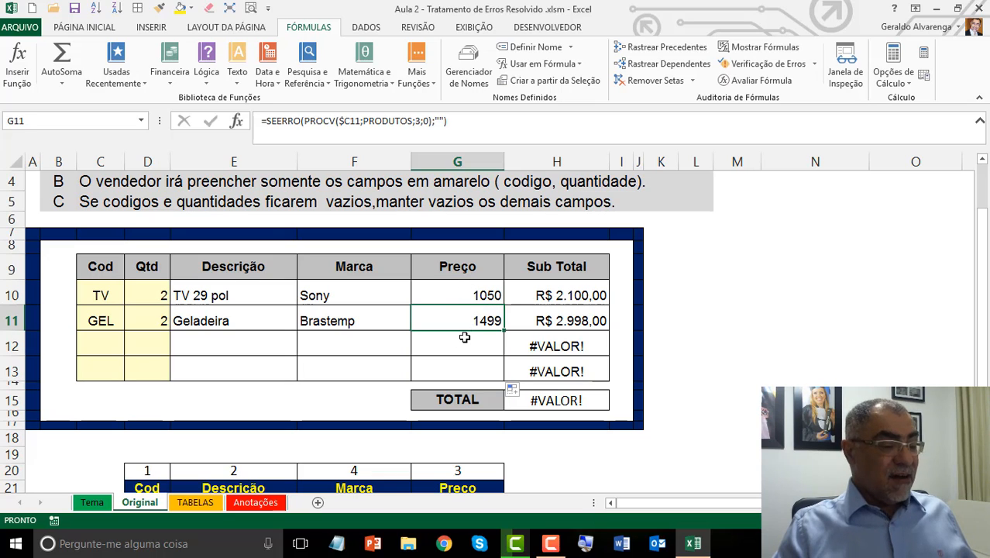
Examine the Sub Total formula in H12 and the Preço formula in G12 that feeds it
left_click(578, 355)
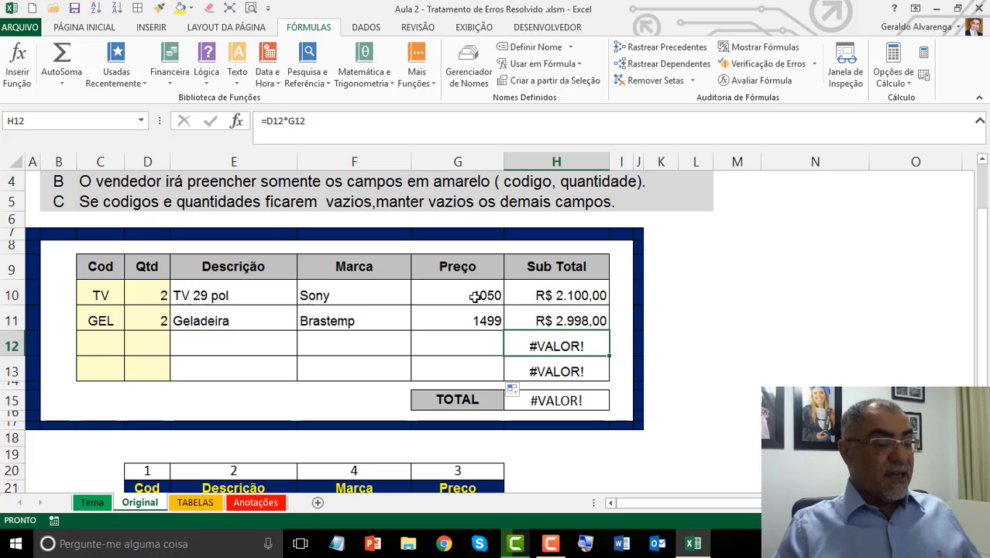
left_click(474, 342)
double_click(475, 342)
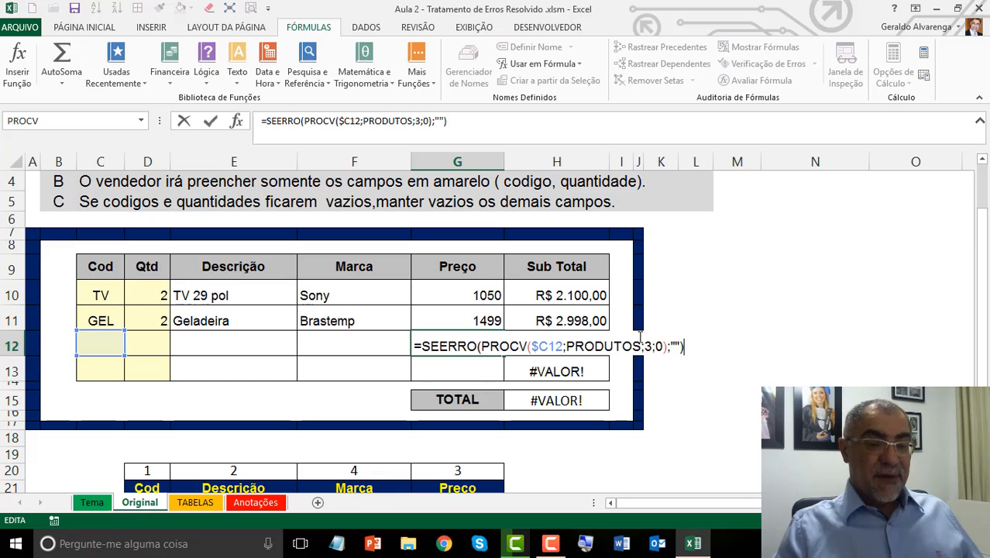
key("Escape")
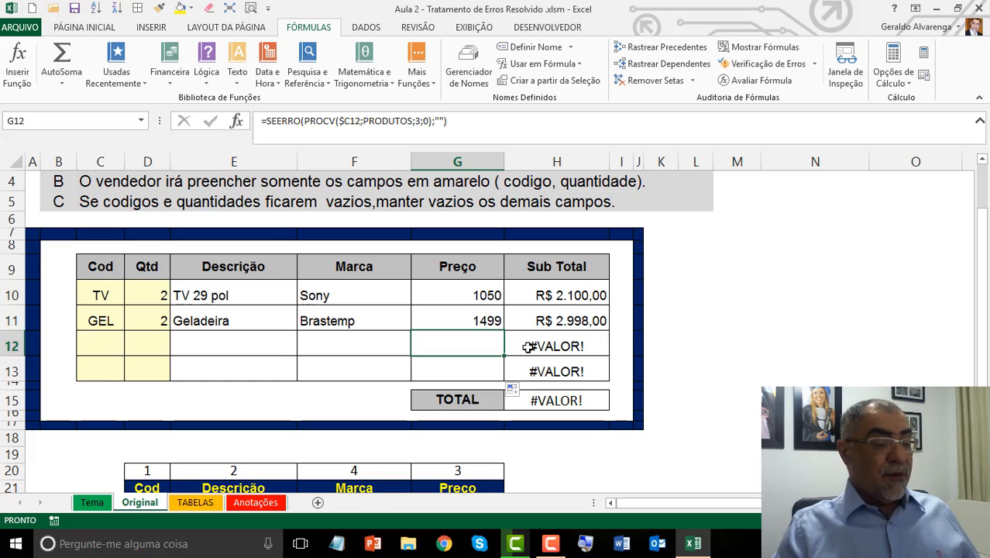
Change the Valor_se_erro argument of the SEERRO formula in Preço cell G10 to 0
left_click(138, 342)
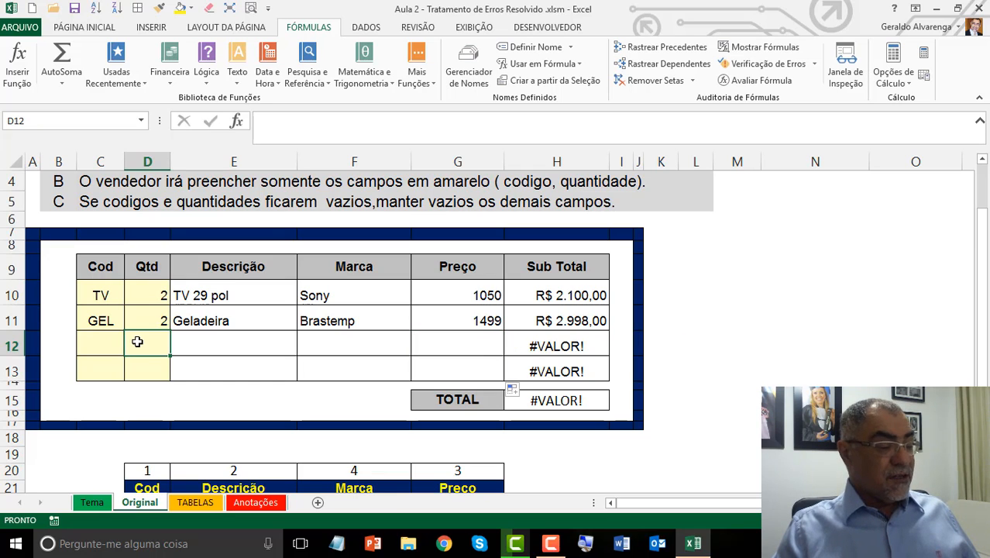
left_click(473, 344)
left_click(544, 346)
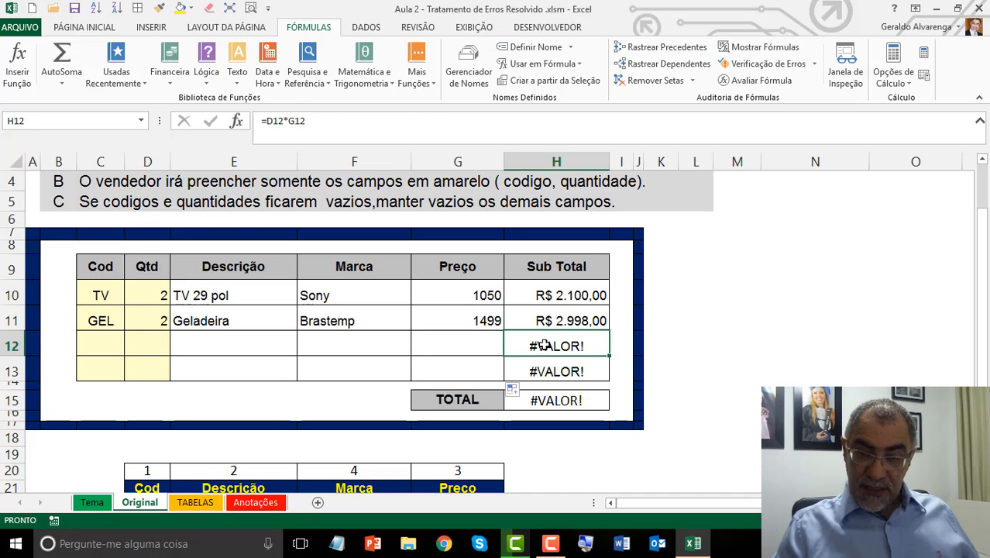
left_click(479, 299)
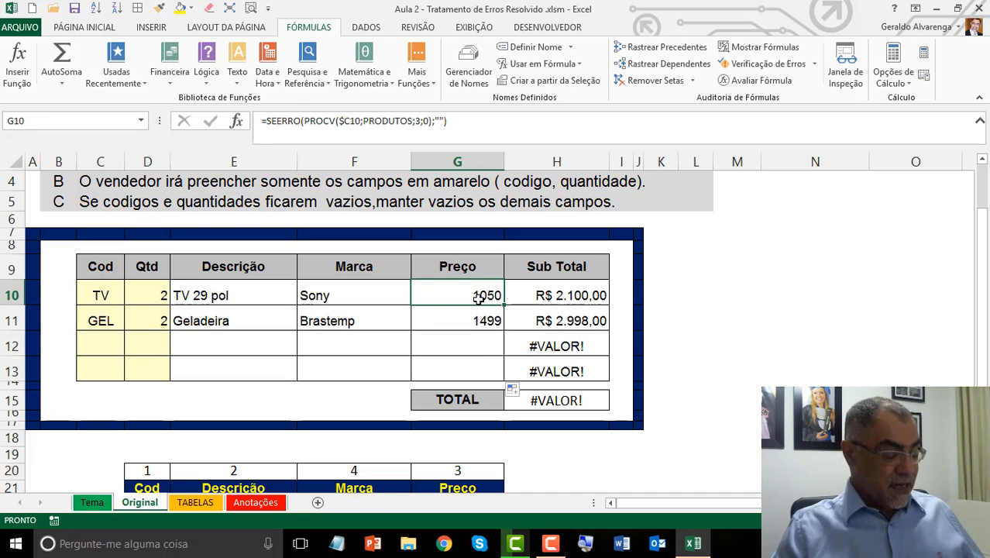
double_click(478, 299)
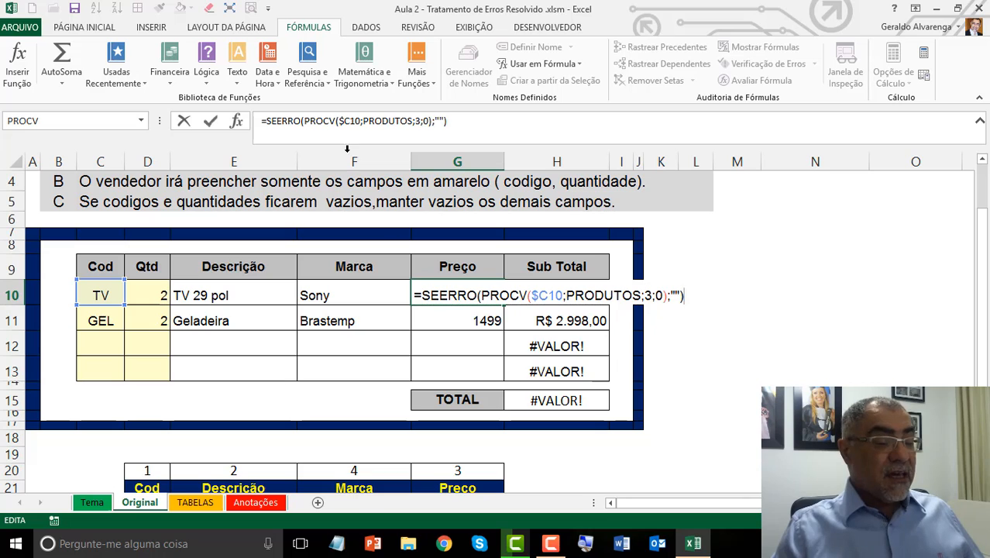
key("Escape")
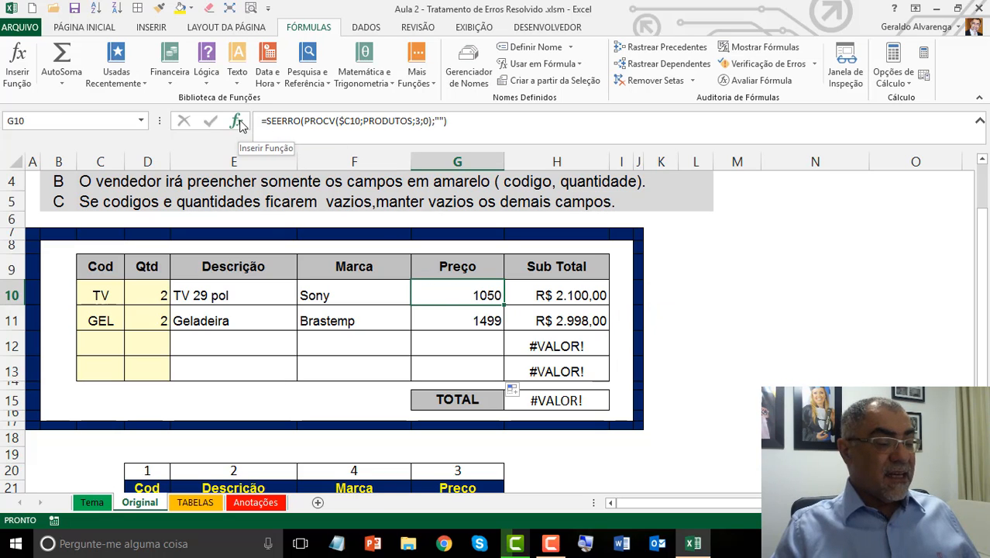
left_click(236, 121)
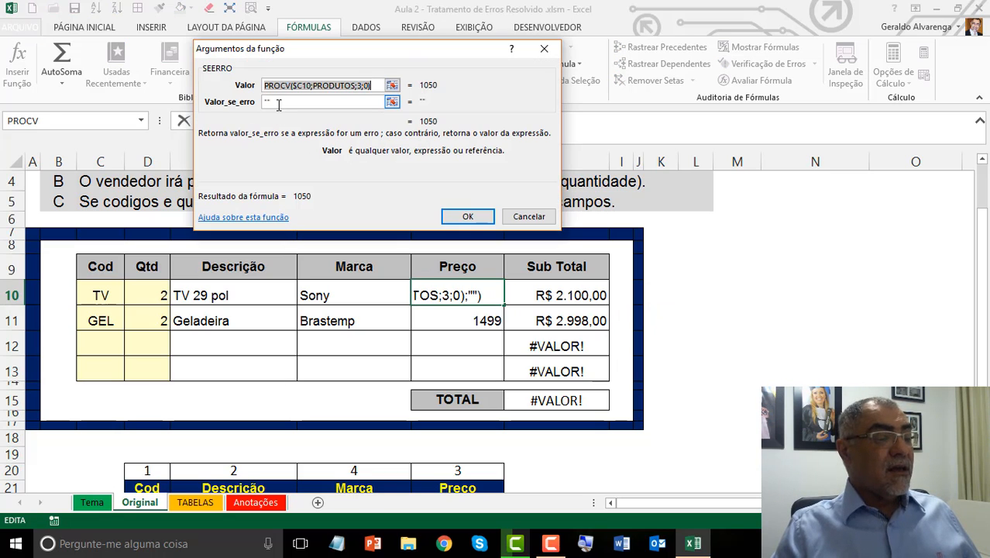
left_click(277, 103)
type("0")
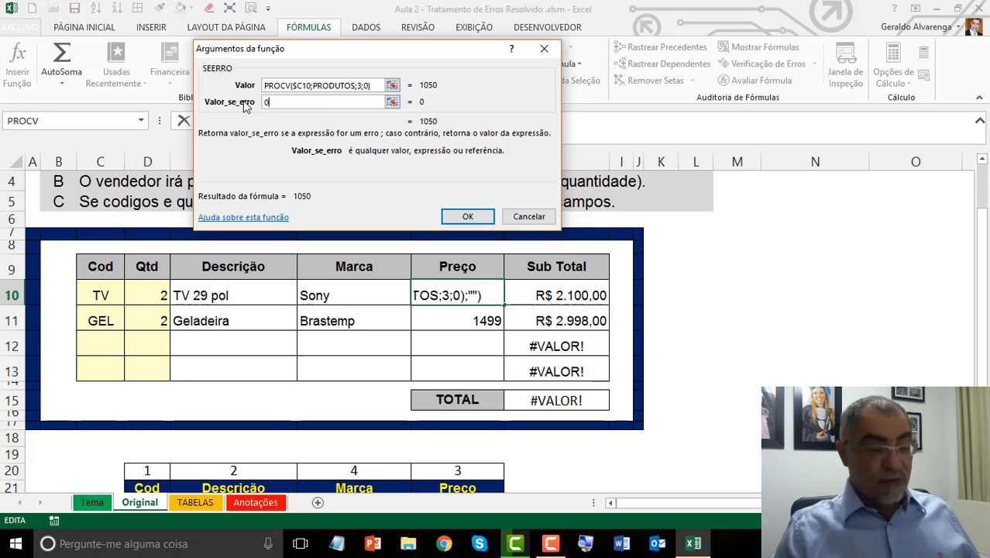
left_click(469, 216)
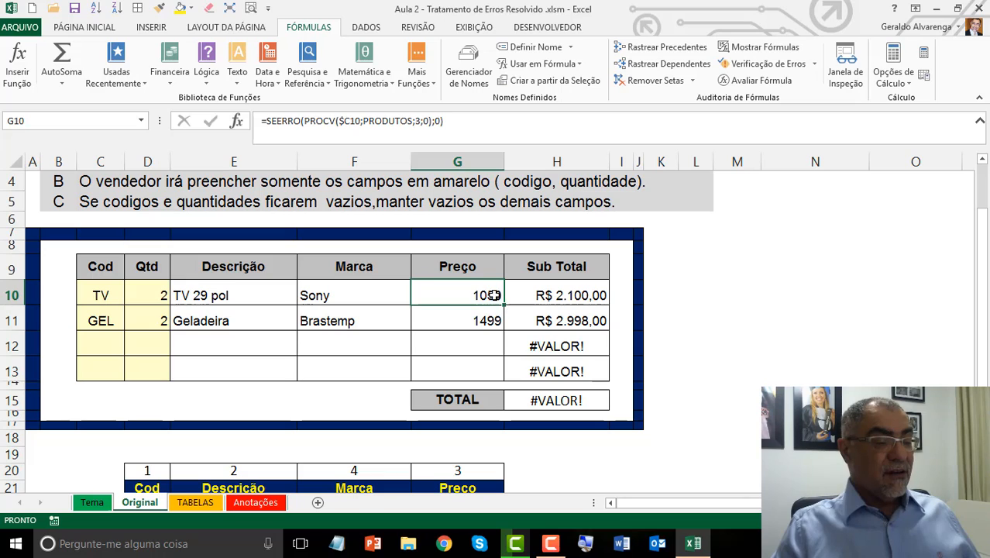
Fill the Preço formula of G10 down through G13 and check the formulas in G12 and the Sub Total column
left_click_drag(503, 305, 496, 374)
left_click(475, 346)
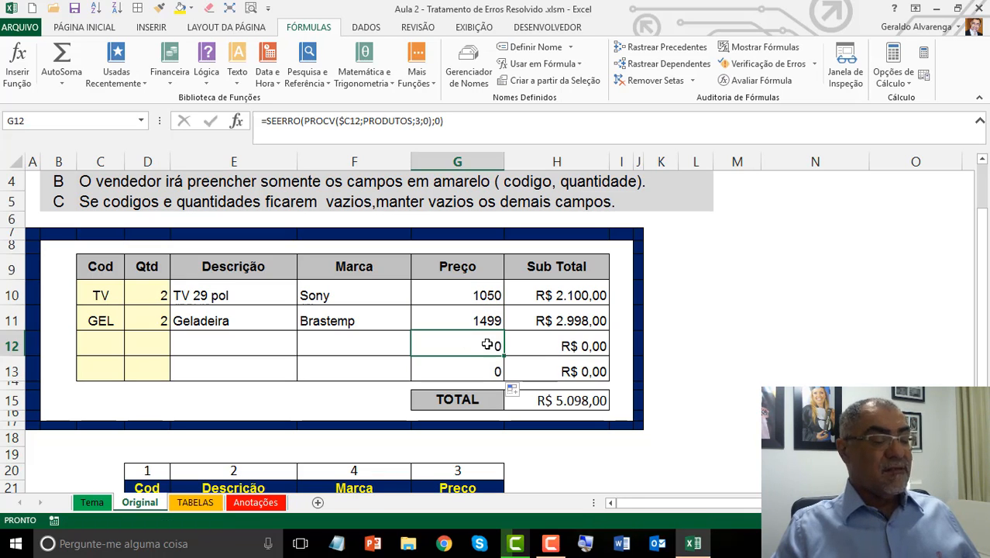
left_click(548, 353)
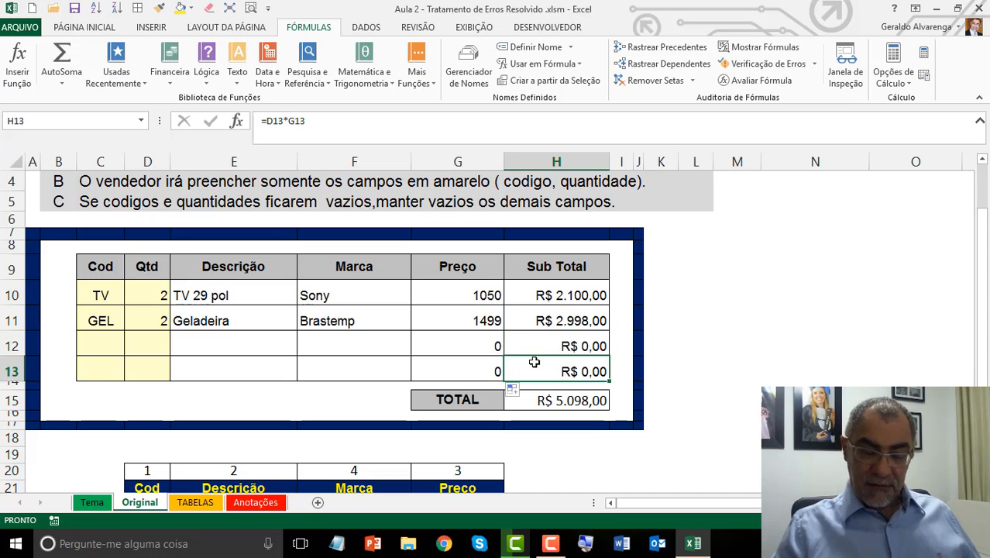
Copy the currency formatting of the Sub Total cells H10:H13 onto the Preço cells G10:G13
left_click_drag(471, 293, 493, 368)
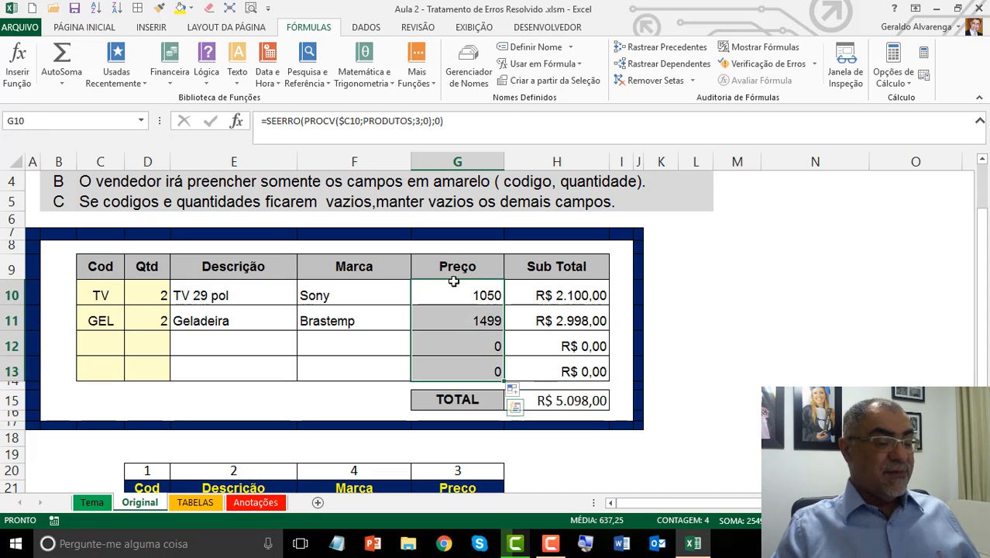
left_click_drag(457, 270, 474, 367)
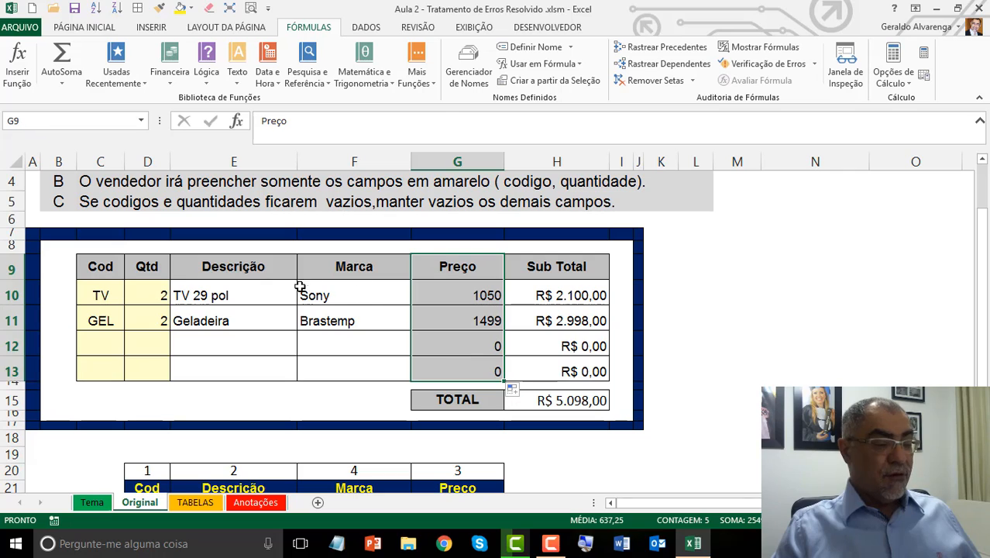
left_click(278, 299)
left_click_drag(324, 298, 347, 364)
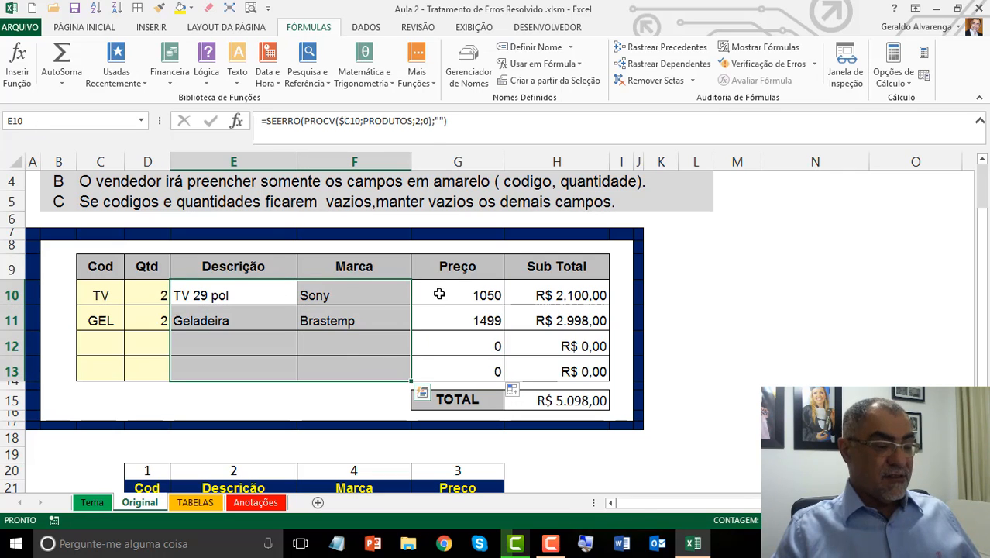
left_click_drag(440, 289, 471, 367)
left_click_drag(551, 289, 556, 364)
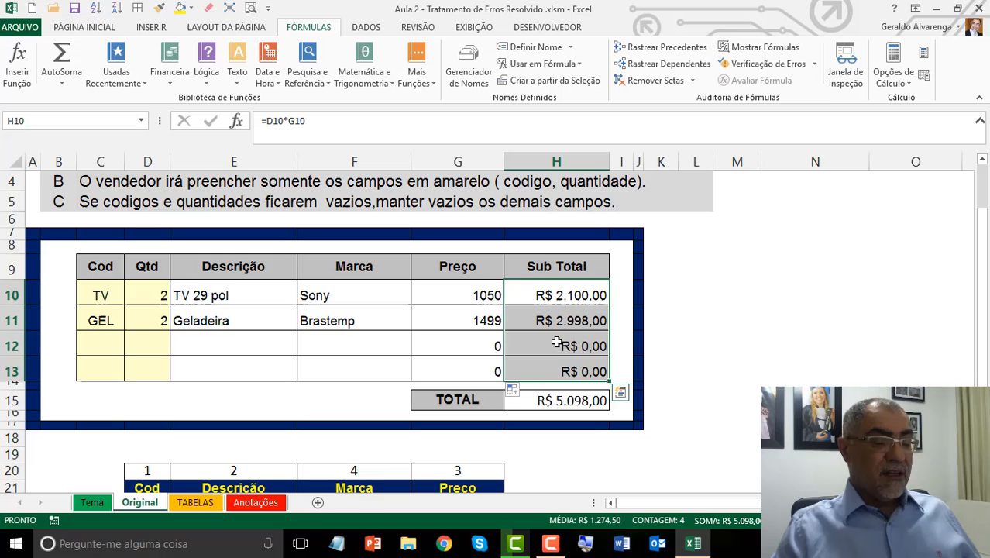
left_click(156, 7)
left_click(457, 294)
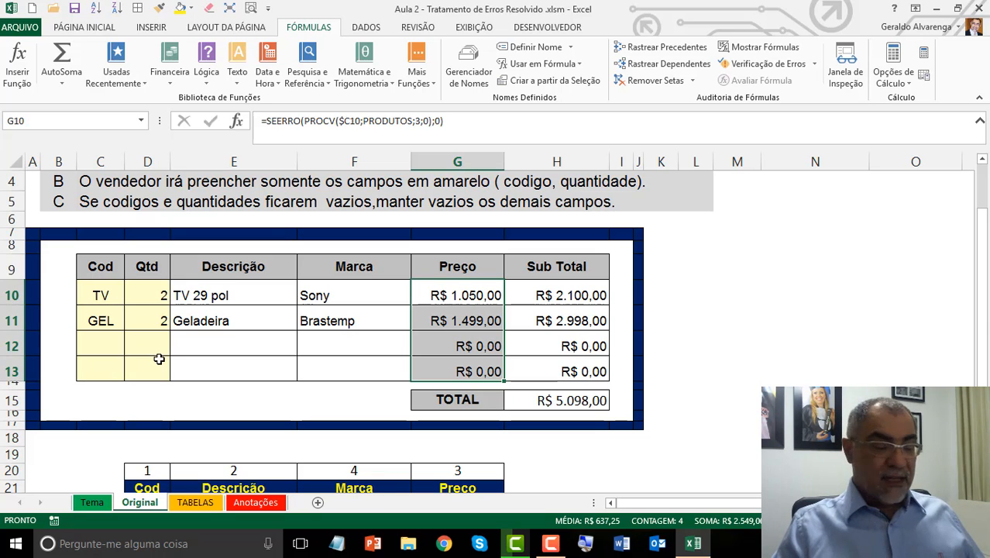
Clear the codes and quantities in C10:D11 and enter the codes GEL, FRZ and FOG in C10 to C12
left_click_drag(102, 289, 151, 320)
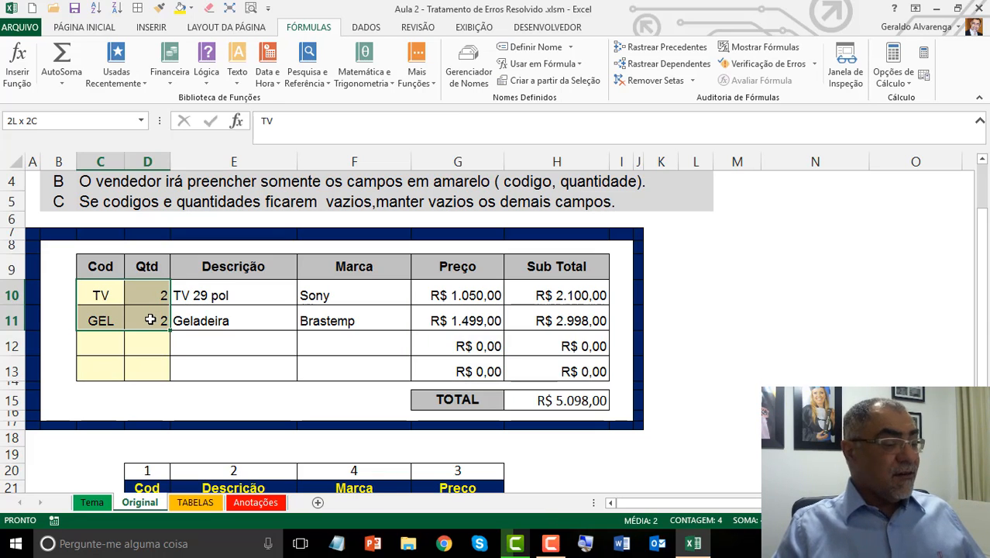
key("Delete")
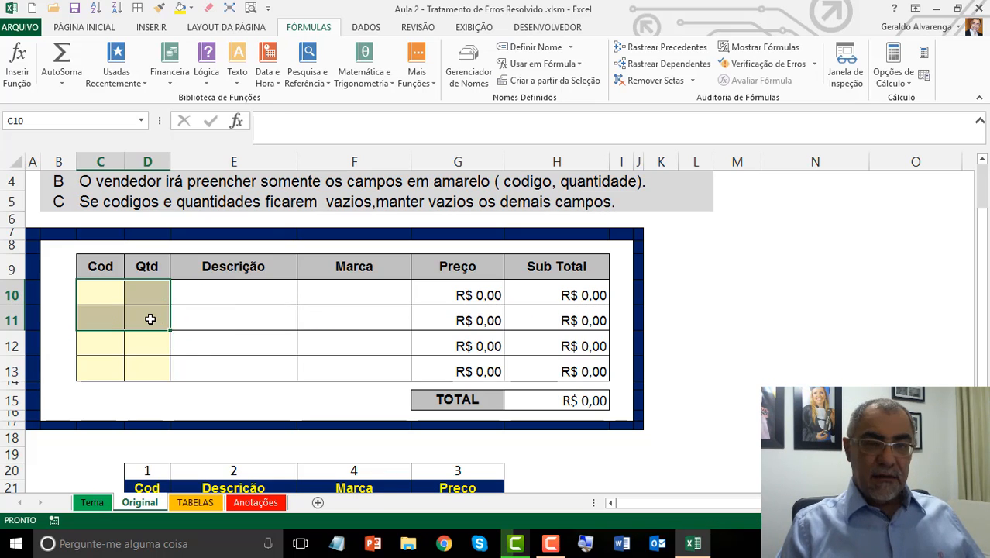
left_click(97, 292)
type("GEL")
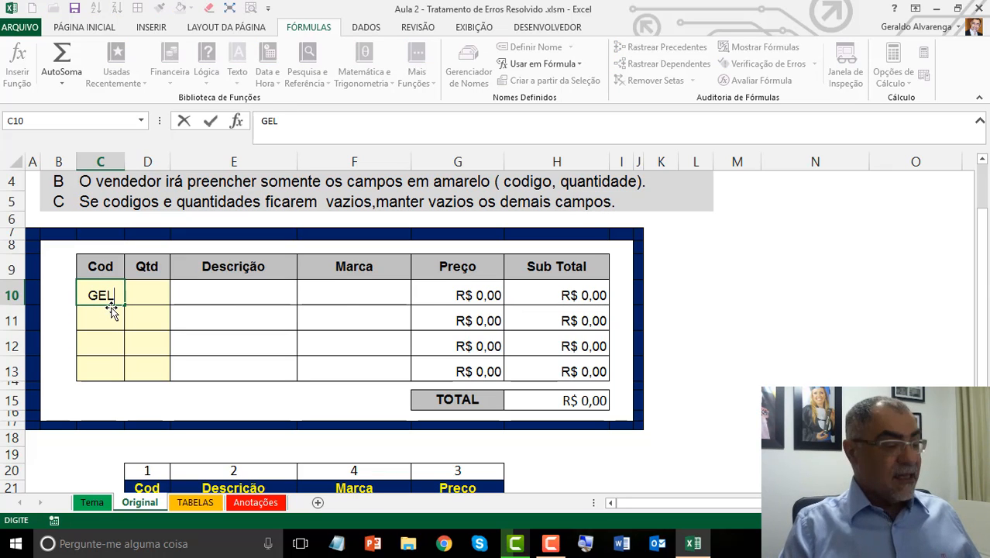
key("Return")
type("FRZ")
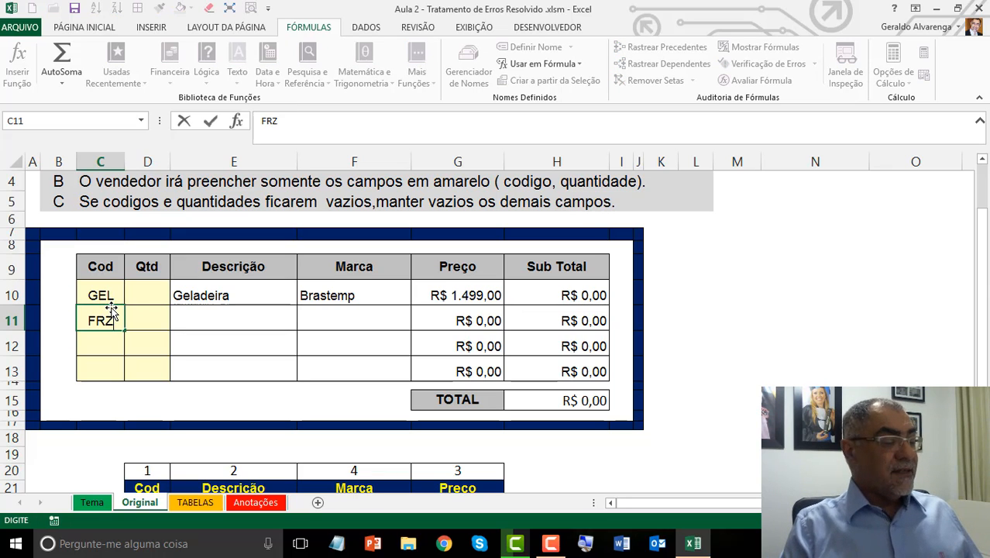
key("Return")
type("FOG")
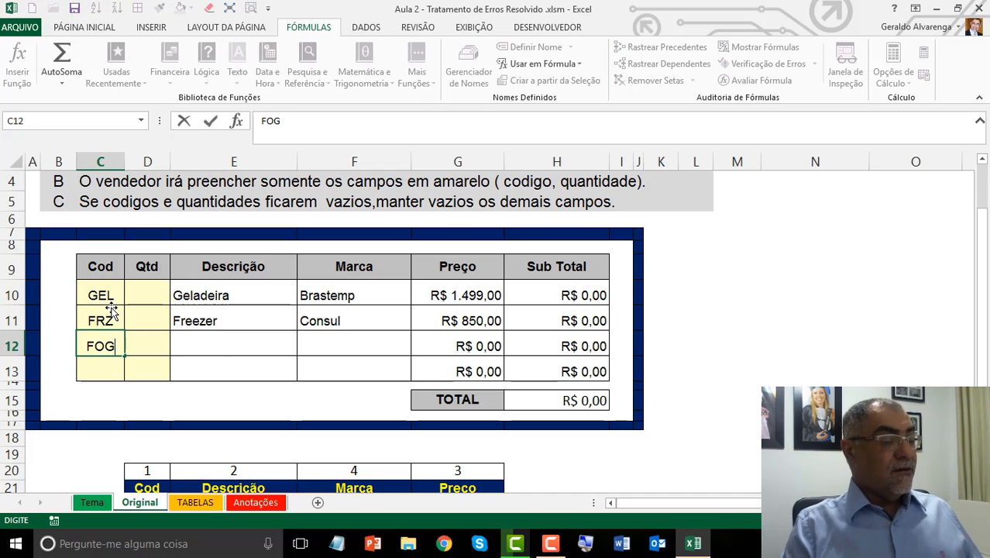
key("Return")
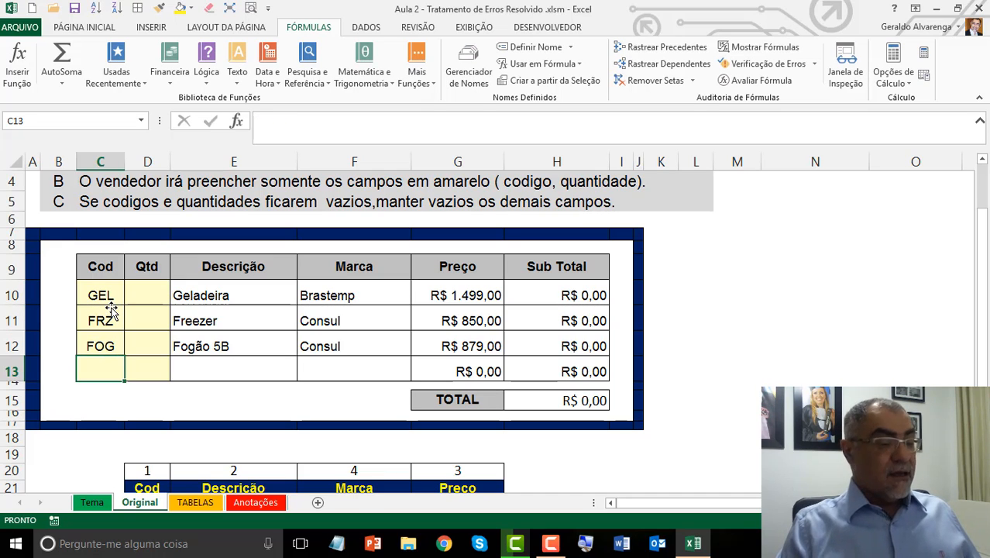
Enter a quantity of 2 in each of the Qtd cells D10, D11 and D12
left_click(149, 289)
type("2")
key("Return")
type("2")
key("Return")
type("2")
key("Return")
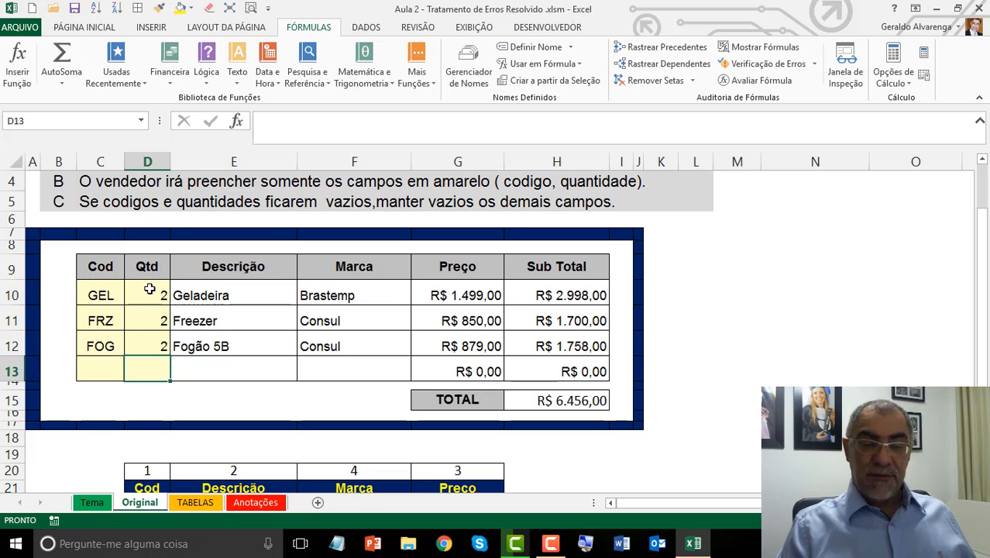
Check the blank-code row 13 and the total, and clear the codes and quantities in C10:D12
left_click(93, 362)
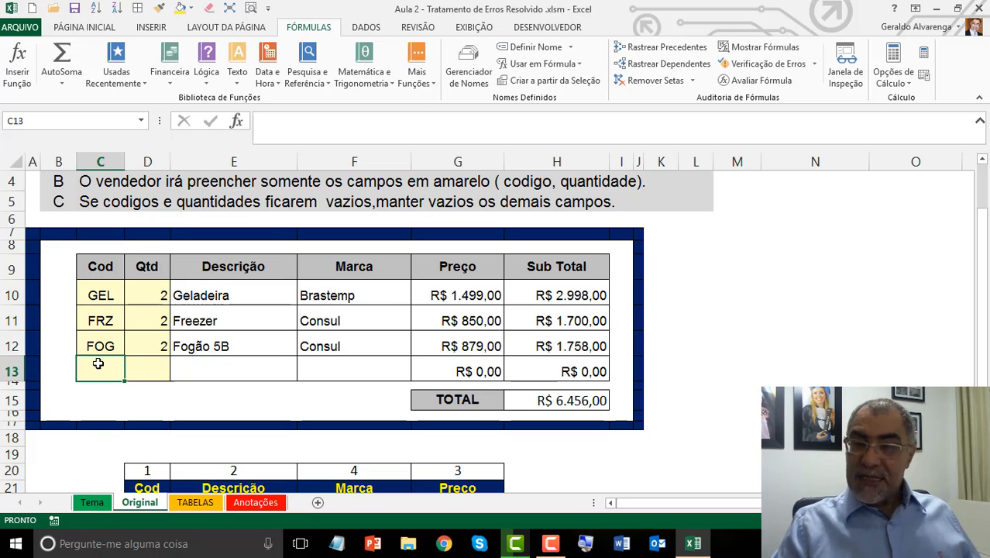
left_click_drag(112, 369, 447, 369)
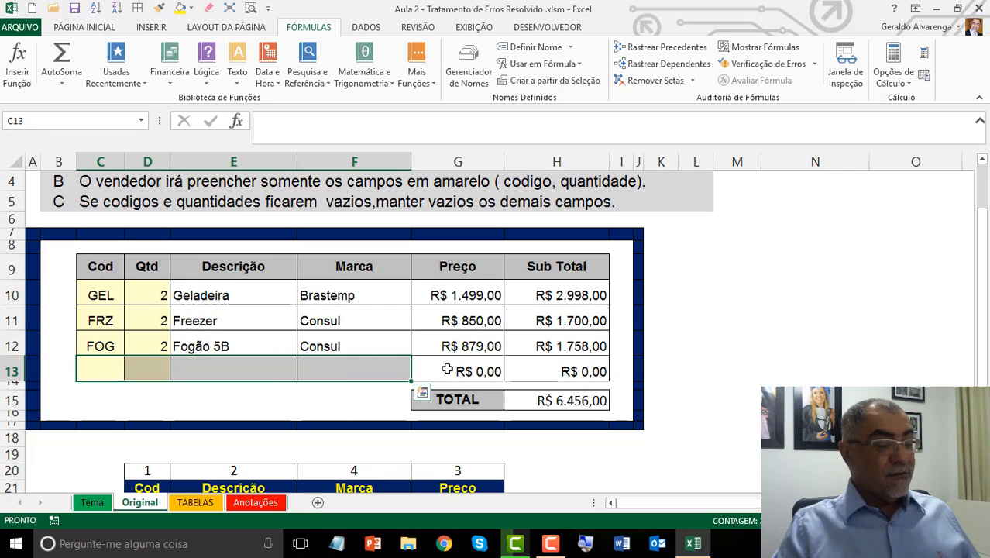
left_click(447, 369)
left_click(556, 372)
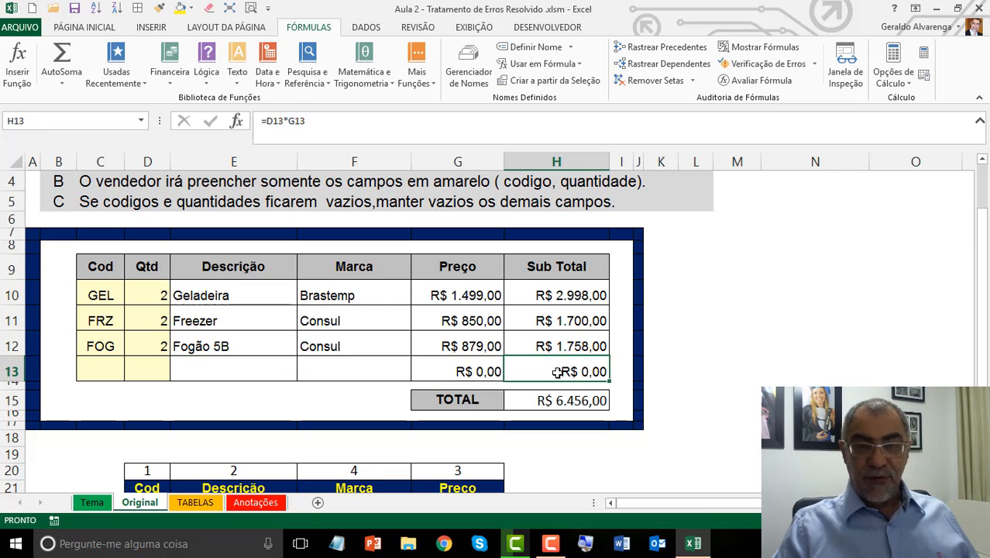
left_click(589, 401)
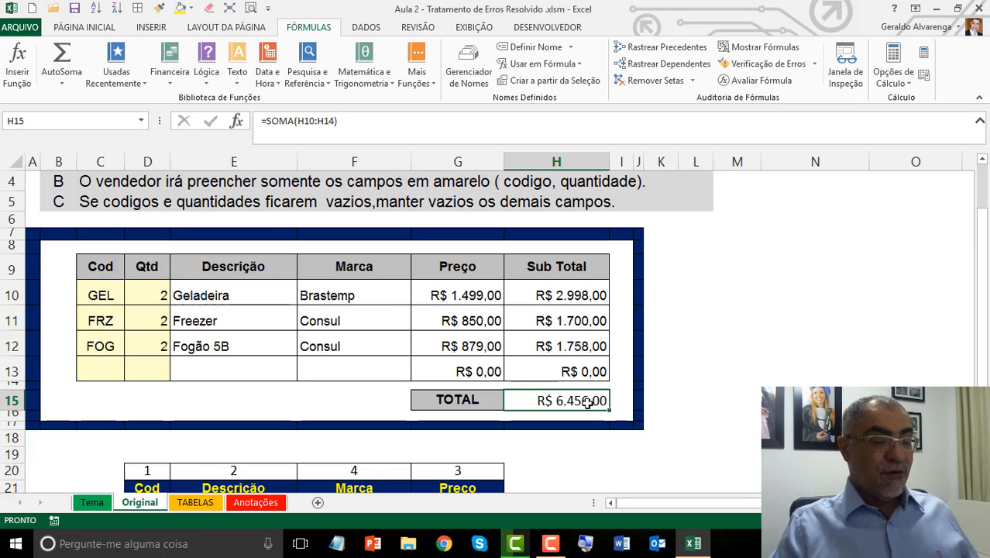
left_click_drag(103, 295, 152, 341)
key("Delete")
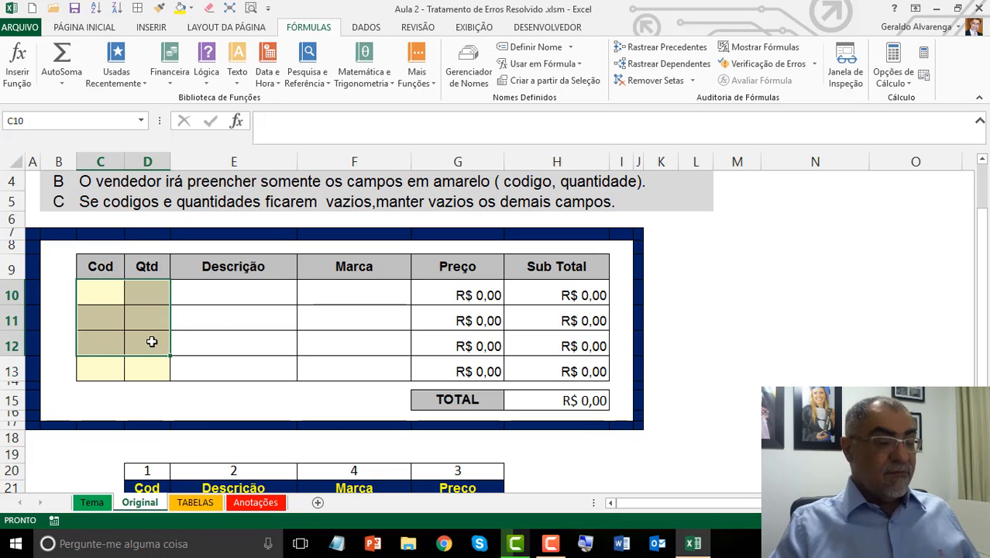
left_click(158, 294)
left_click_drag(577, 295, 581, 371)
left_click_drag(465, 295, 559, 358)
left_click(93, 287)
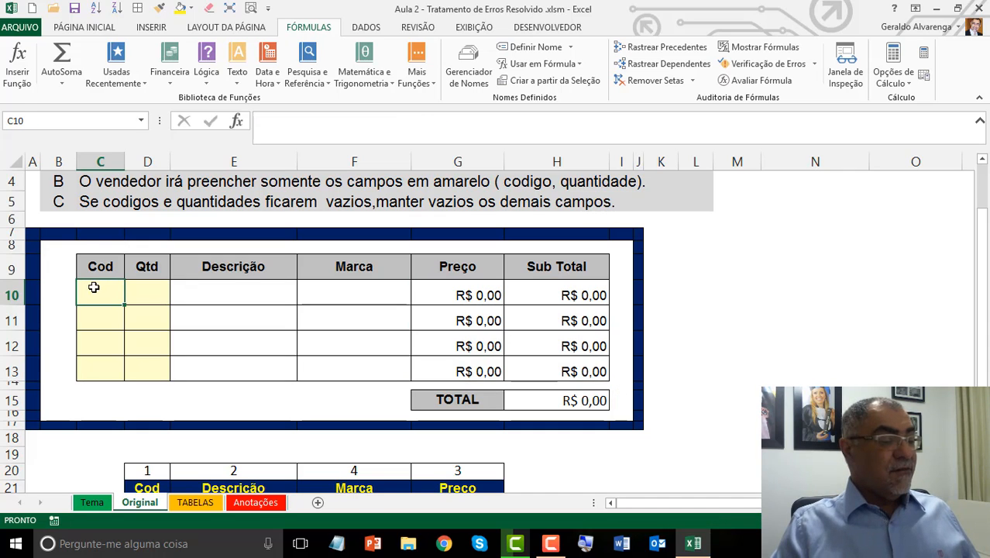
Open the advanced Excel options and choose the Original sheet for the worksheet display options
left_click(31, 28)
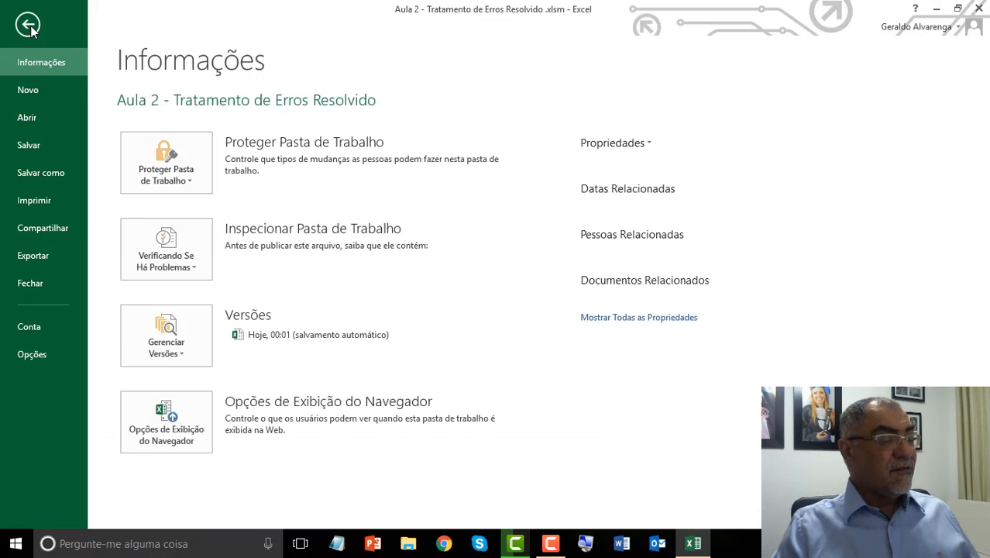
key("Escape")
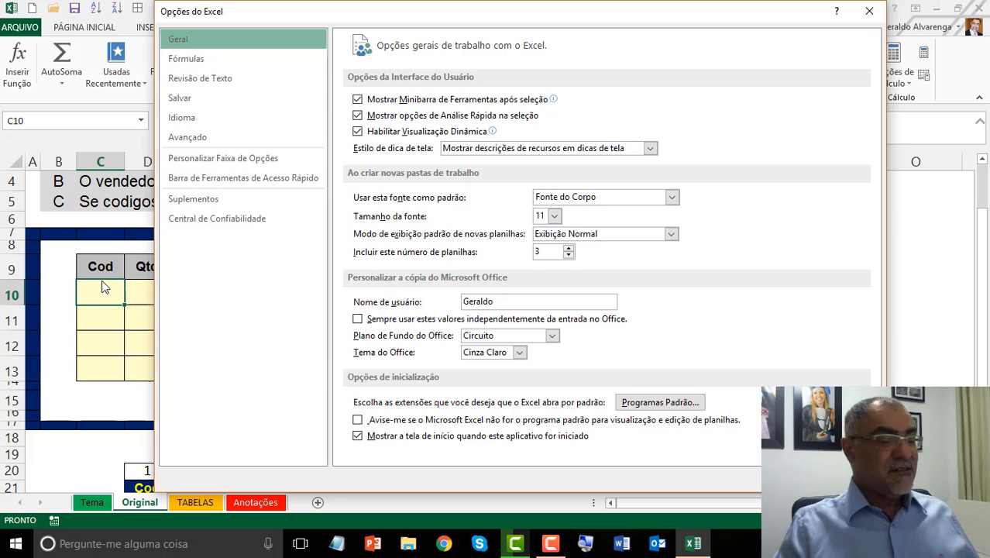
left_click(205, 138)
left_click_drag(870, 107, 889, 306)
scroll(880, 300, "down", 5)
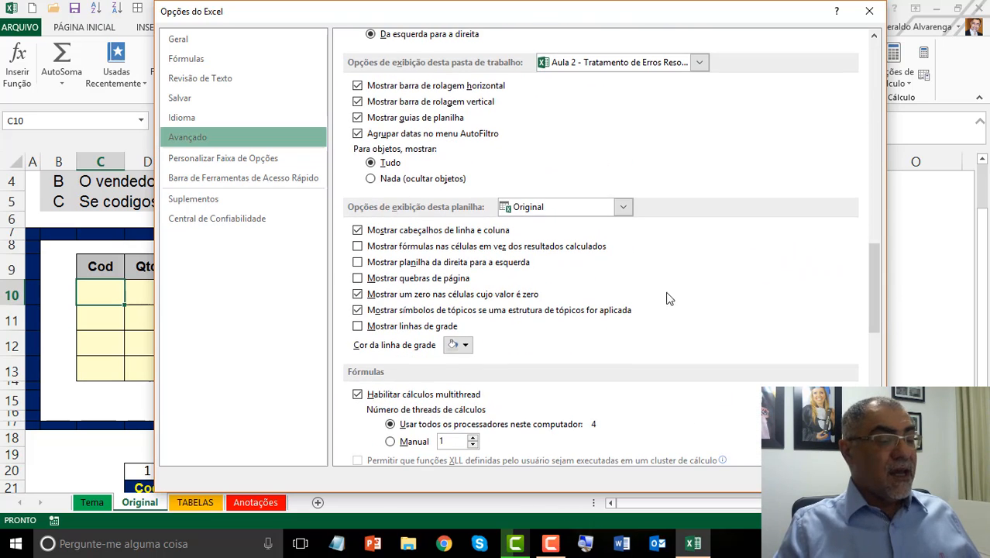
left_click(622, 208)
left_click(596, 256)
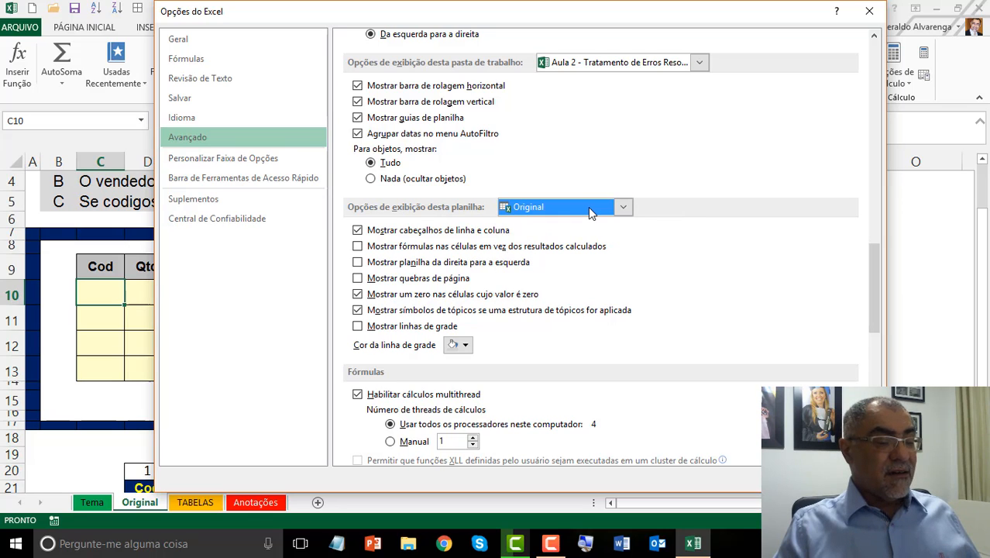
Turn off the display of zeros in zero-value cells for the Original sheet and apply the Excel options
left_click(407, 296)
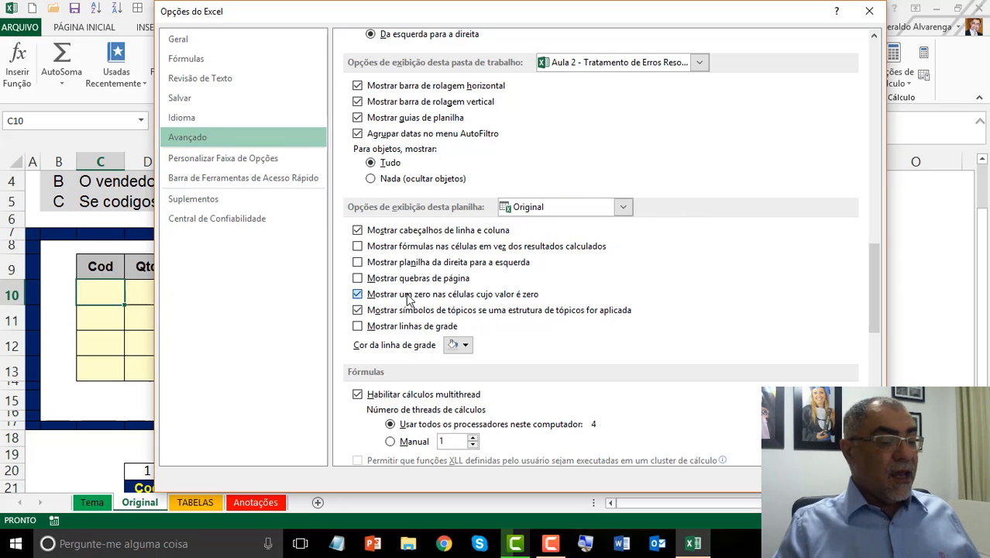
left_click(478, 302)
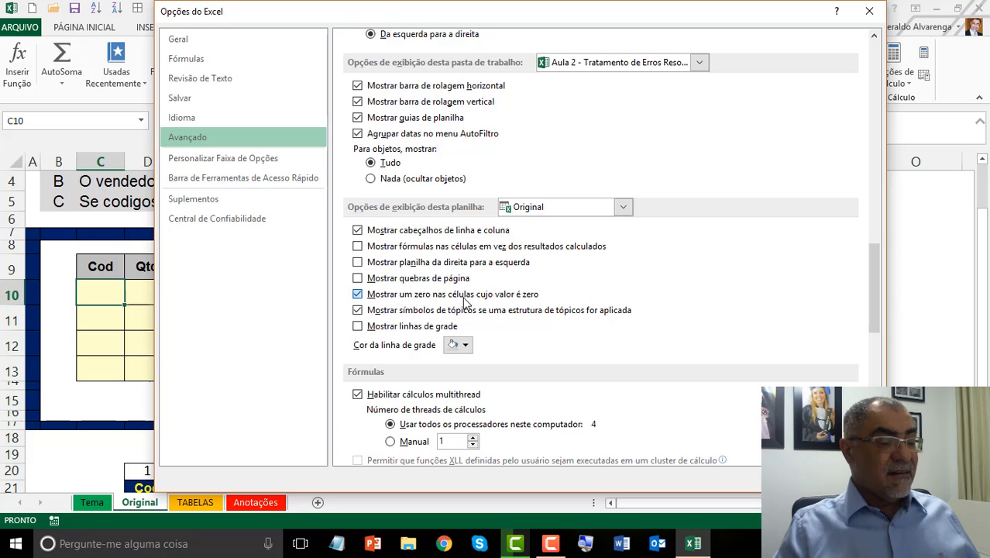
left_click(421, 300)
left_click(357, 295)
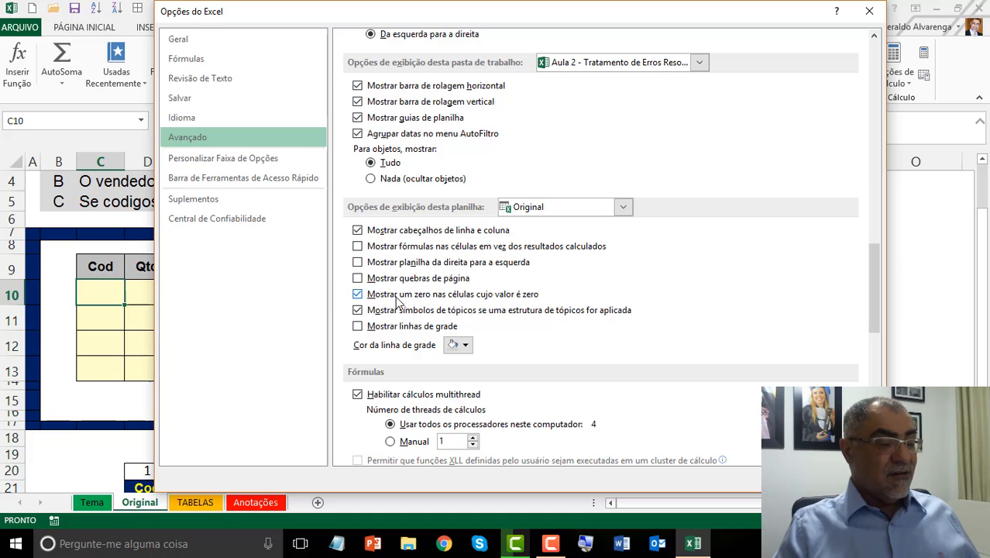
left_click(486, 300)
left_click(793, 479)
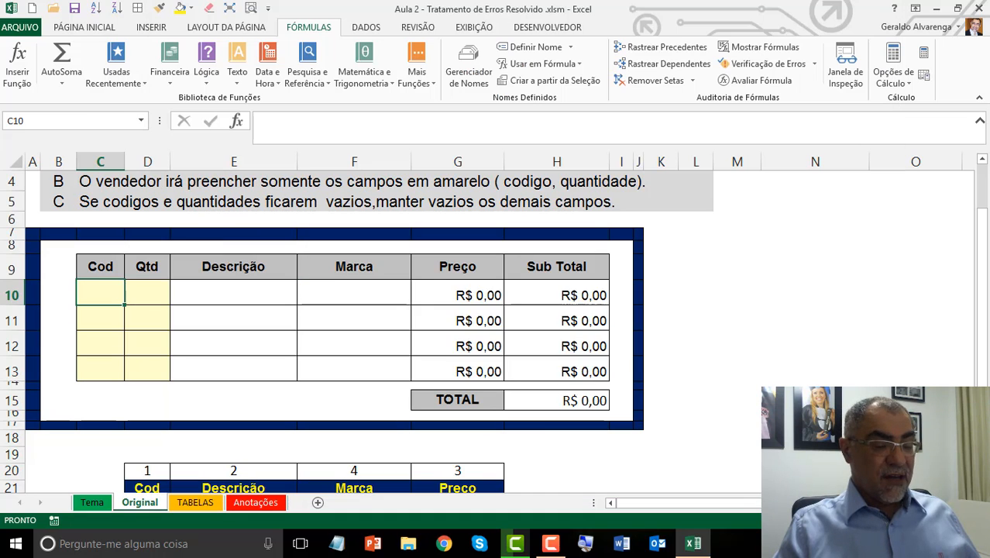
left_click(550, 358)
Test the order form's first row with code TV and a quantity of 3, and clear both entries
left_click(119, 288)
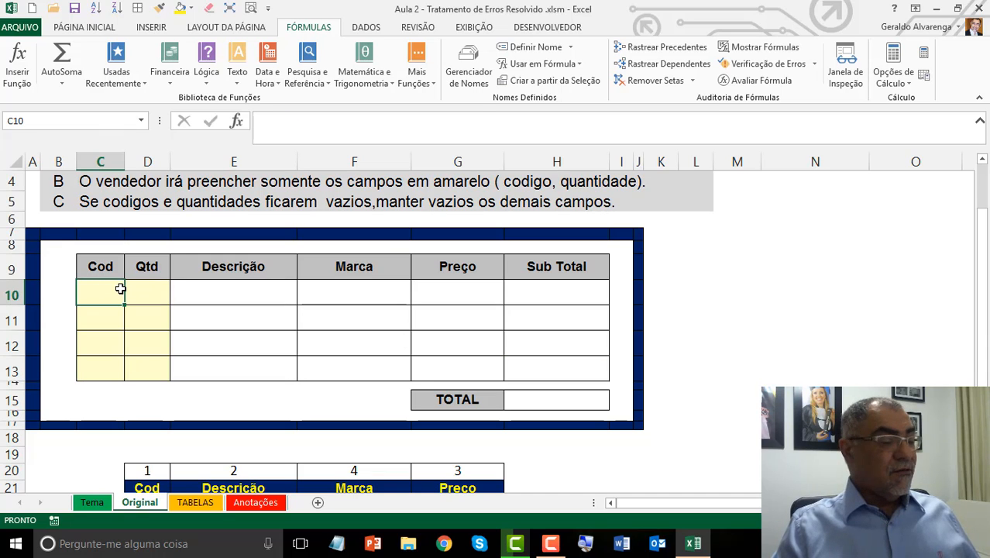
type("TV")
key("Return")
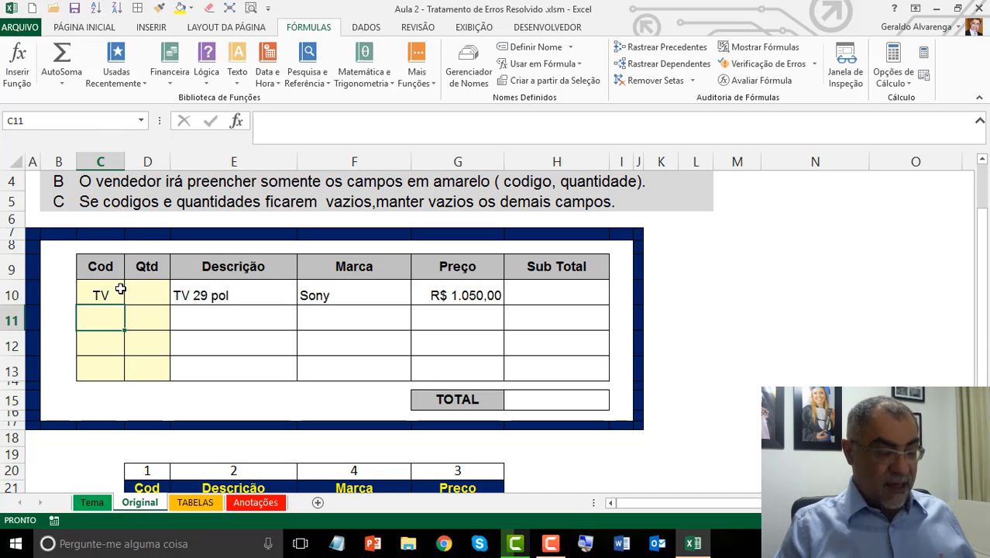
left_click(138, 289)
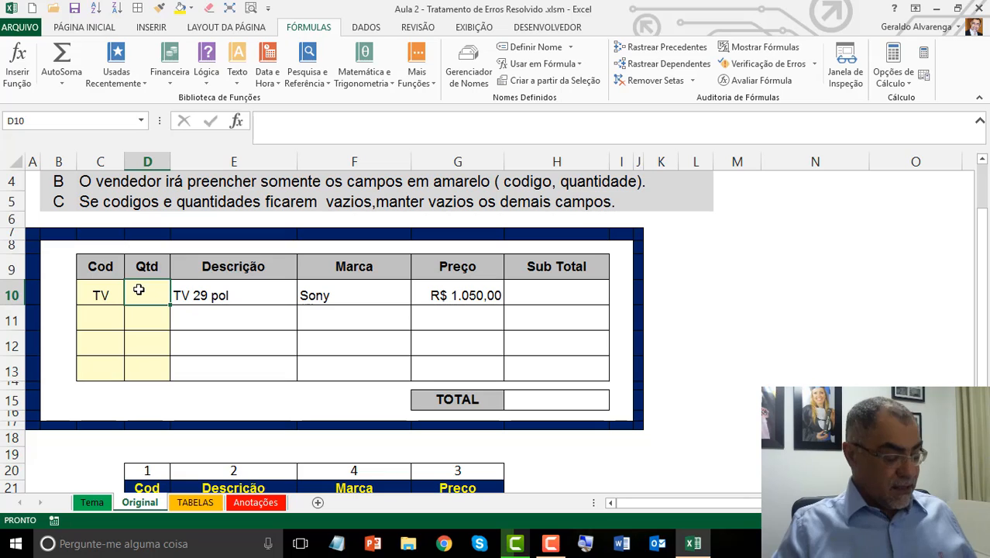
type("3")
key("Return")
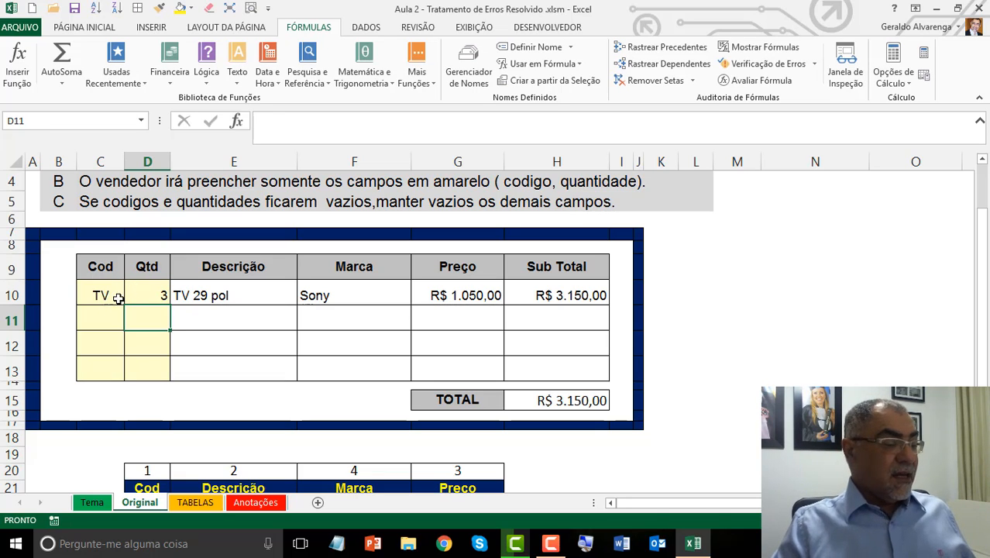
left_click_drag(117, 299, 142, 305)
key("Delete")
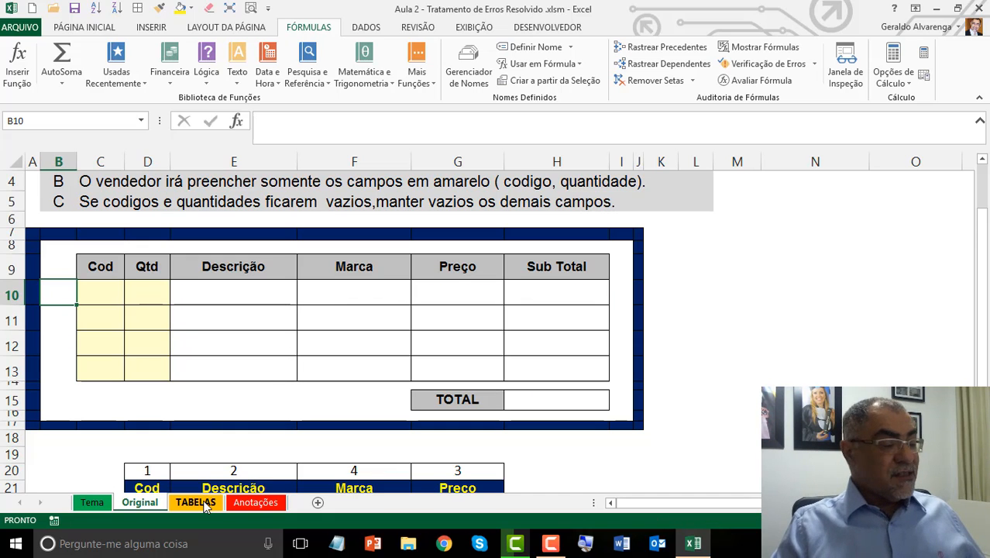
Review the notes on the Anotações sheet about PROCV lookups and combining them with the SEERRO function
left_click(250, 504)
left_click_drag(237, 310, 243, 416)
left_click(275, 216)
left_click_drag(291, 306, 313, 453)
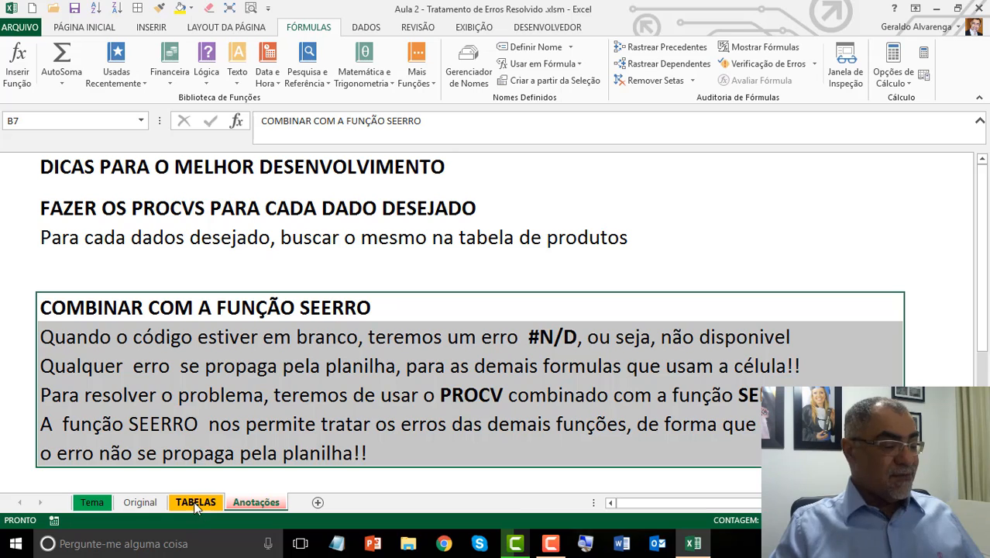
Return to the Original sheet and examine the Descrição formula in E10 and the instructions above the order form
left_click(139, 502)
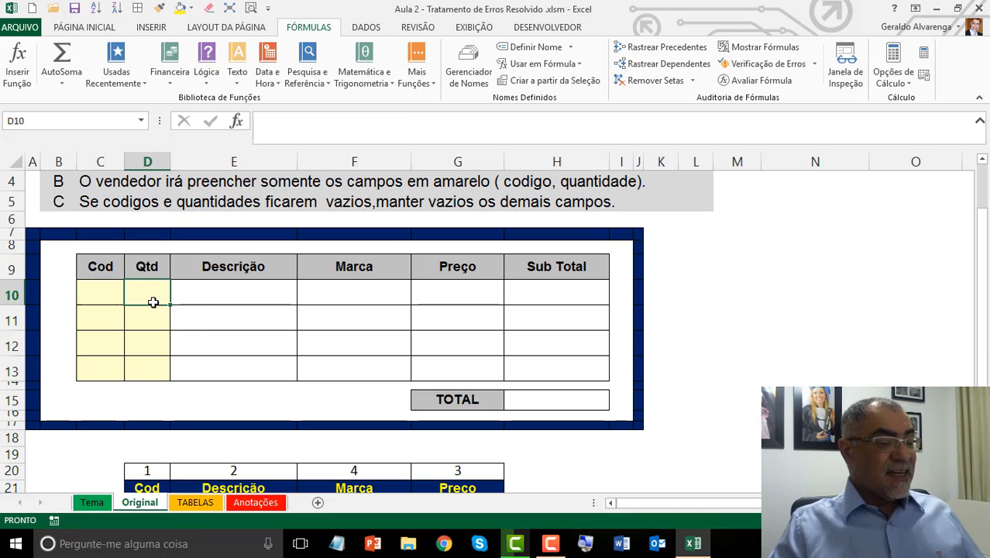
left_click(220, 295)
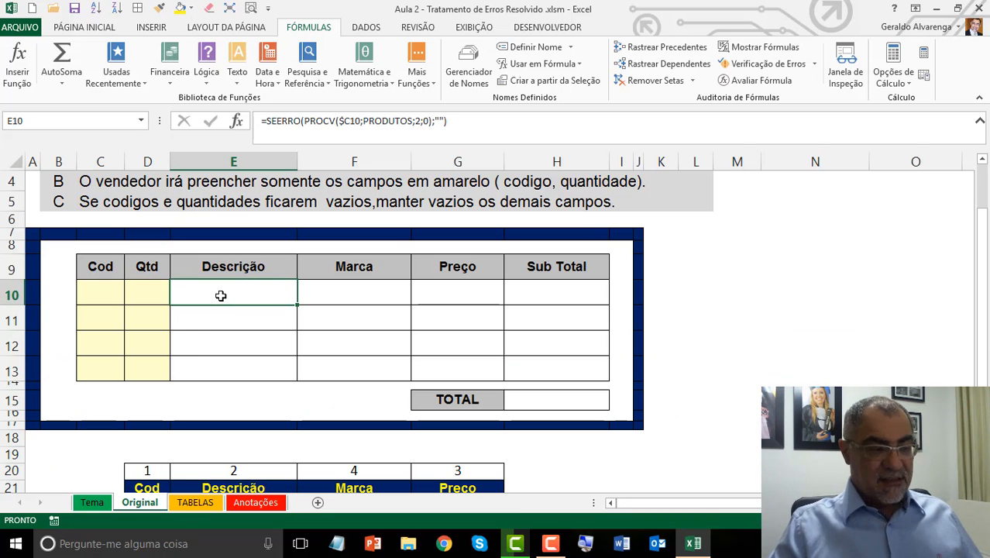
left_click(147, 290)
left_click(235, 291)
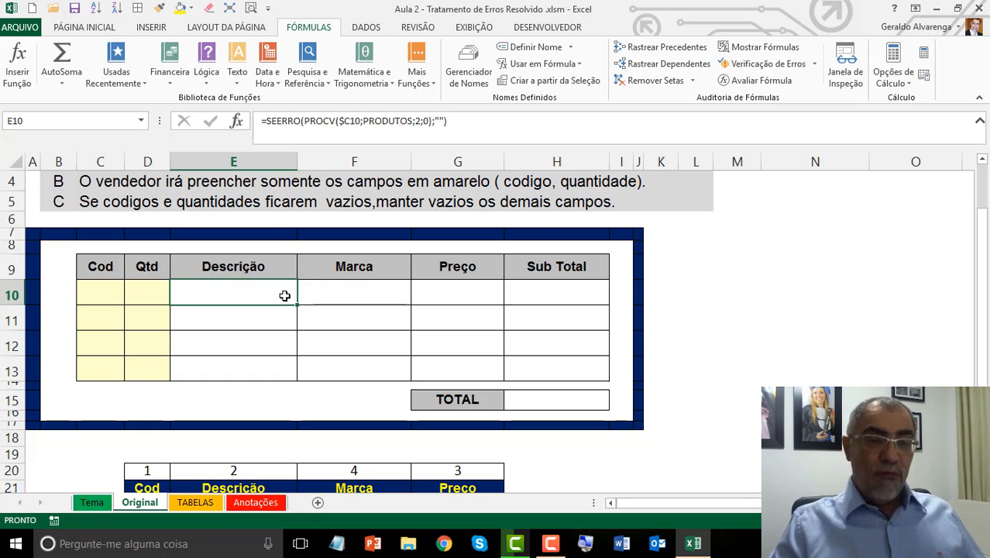
left_click_drag(987, 201, 987, 192)
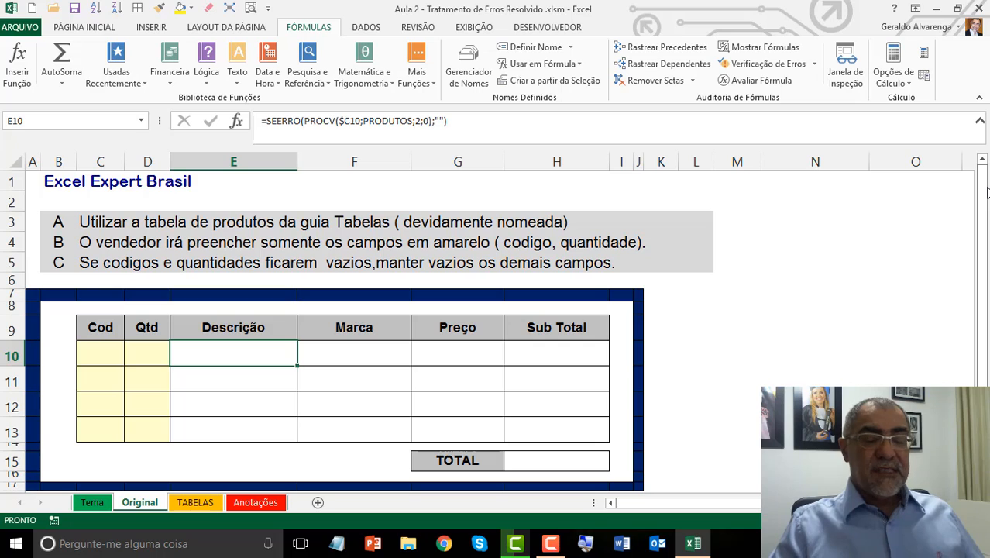